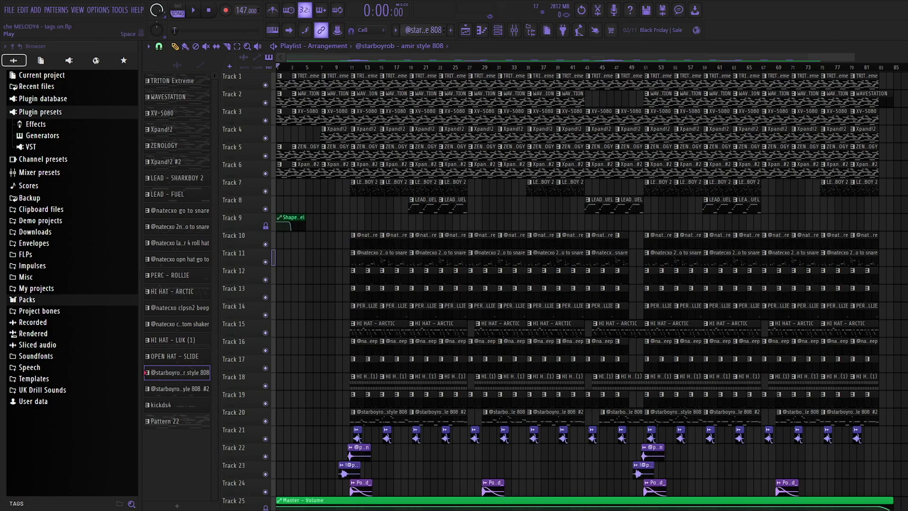
Step: Play the full arrangement in song mode, check the levels in the mixer during playback, and stop it
key(space)
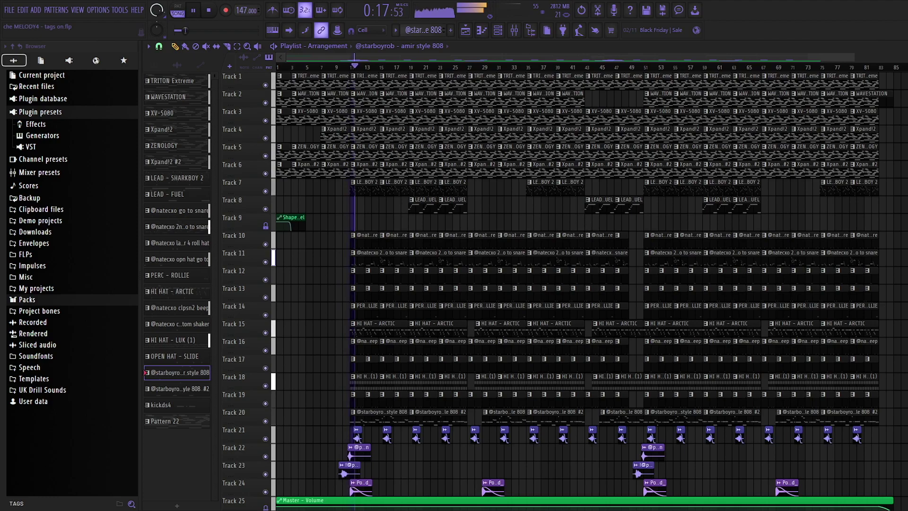
click(514, 30)
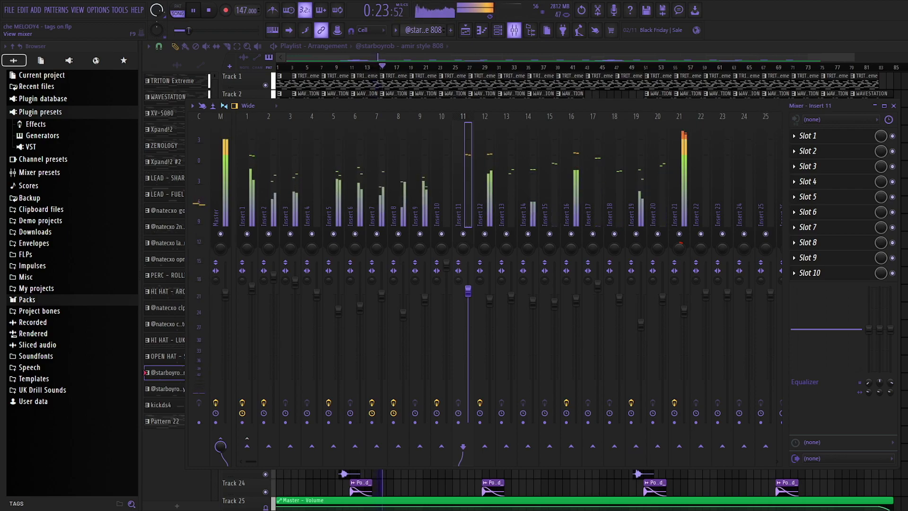
click(355, 189)
click(377, 189)
click(420, 189)
click(441, 189)
key(F9)
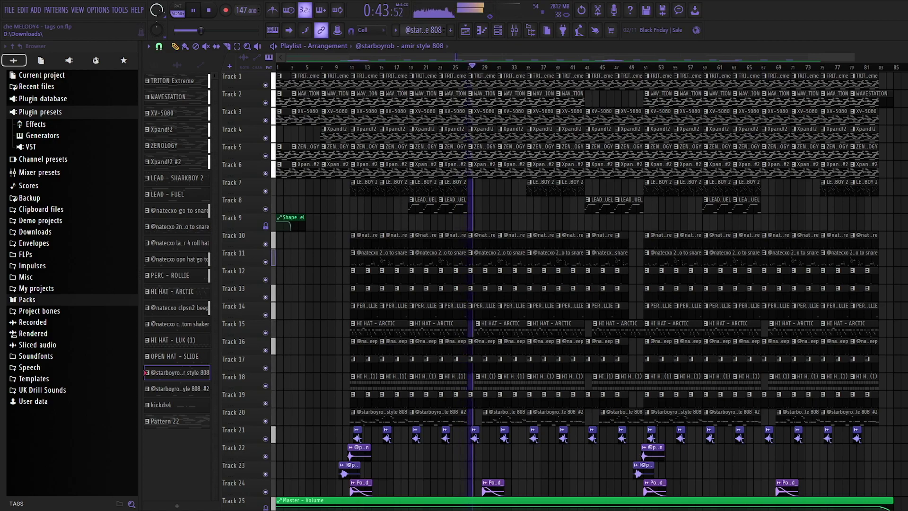
key(space)
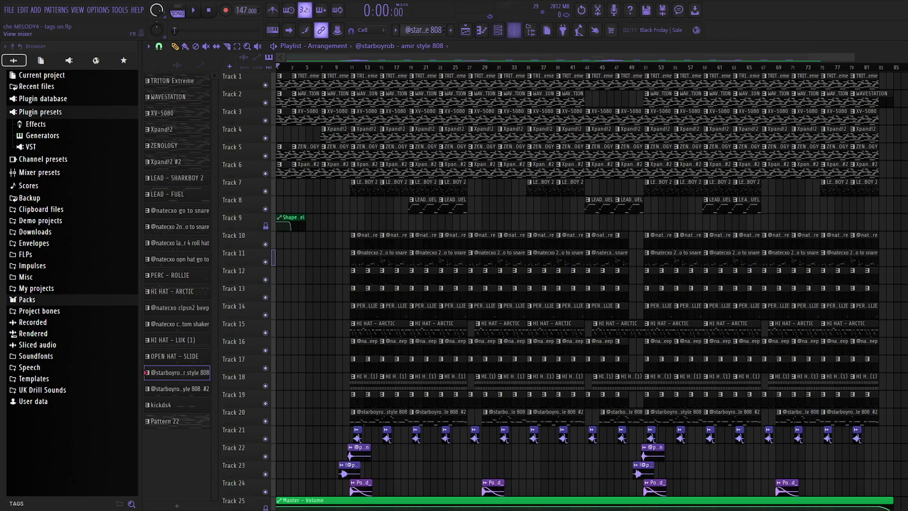
Step: Switch off the active effect chains on the melody inserts between 1 and 10 in the mixer
click(514, 29)
click(263, 402)
click(328, 402)
click(372, 402)
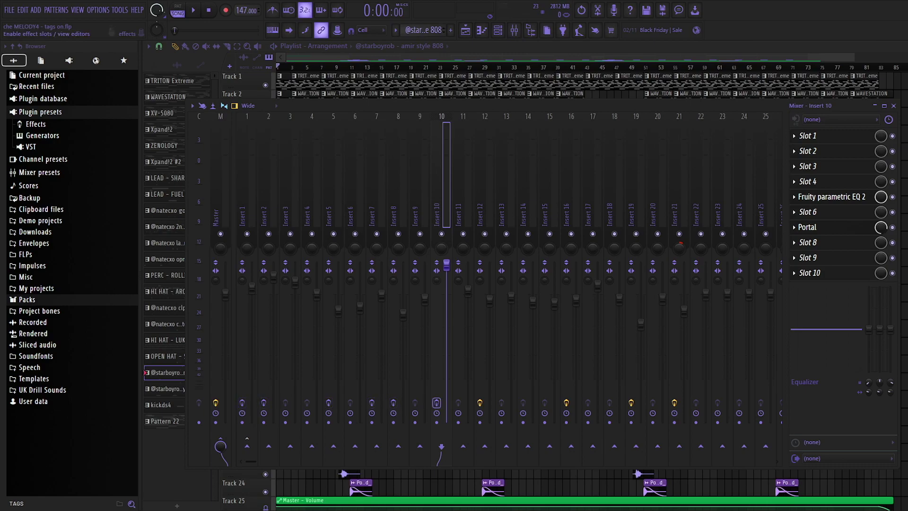
key(F9)
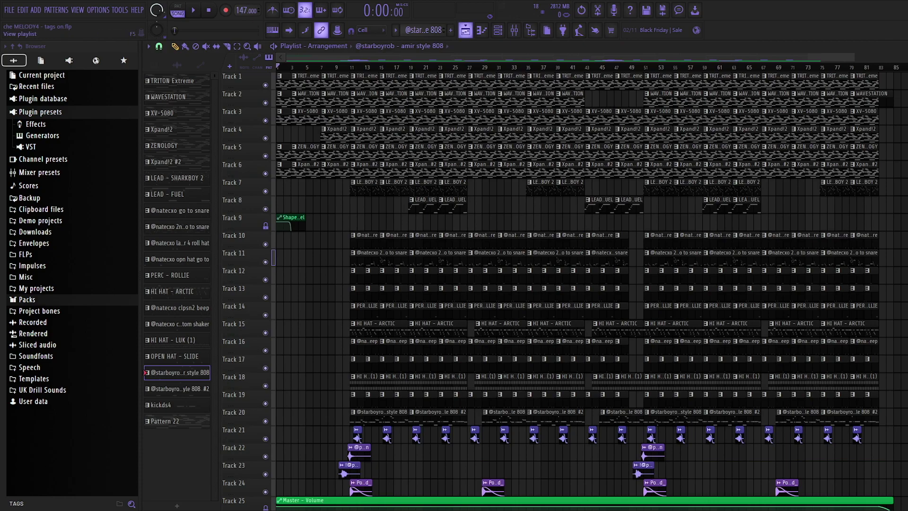
Step: Select Pattern 22, switch to pattern playback mode and view its FL Keys notes in the piano roll
click(177, 421)
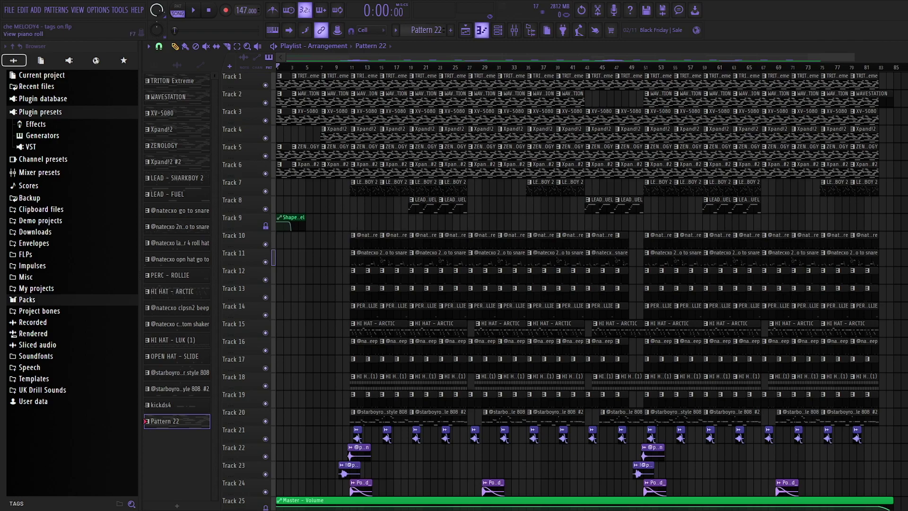
key(l)
click(482, 30)
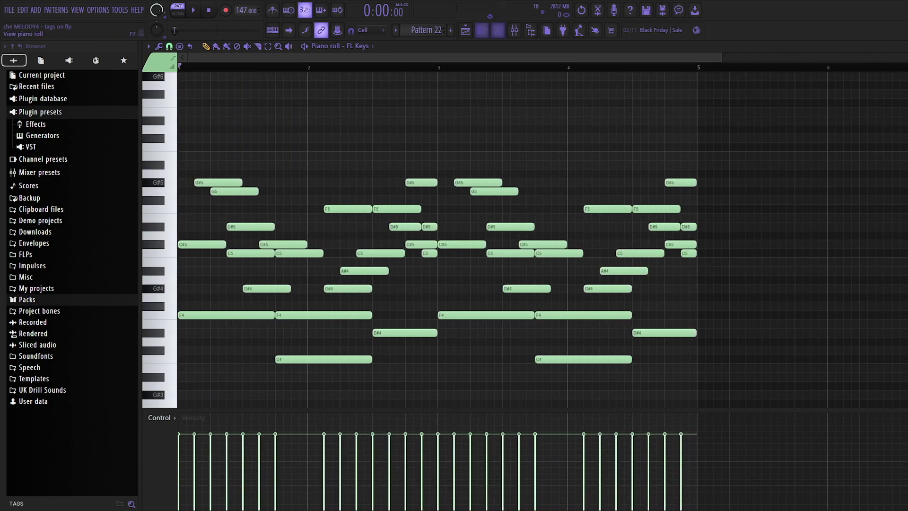
Step: Select the TRITON Extreme pattern and inspect the preset loaded in its instrument
click(465, 30)
click(177, 80)
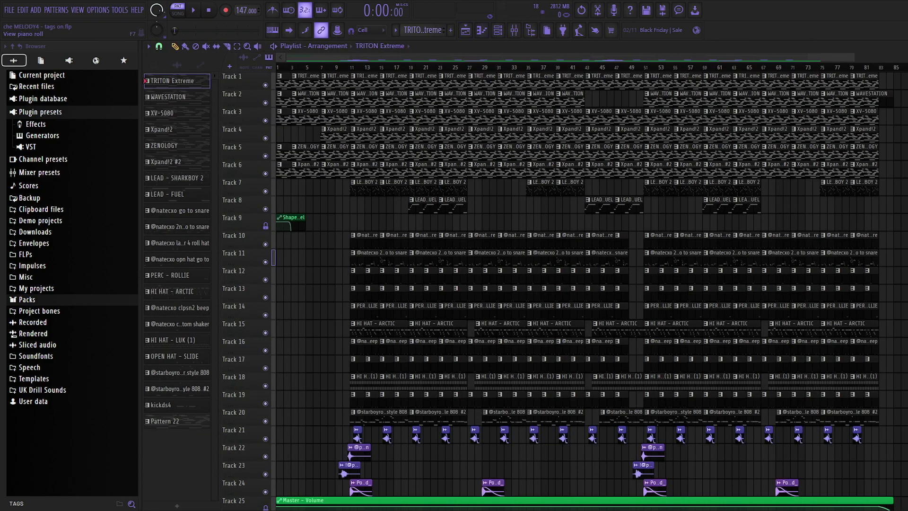
click(497, 30)
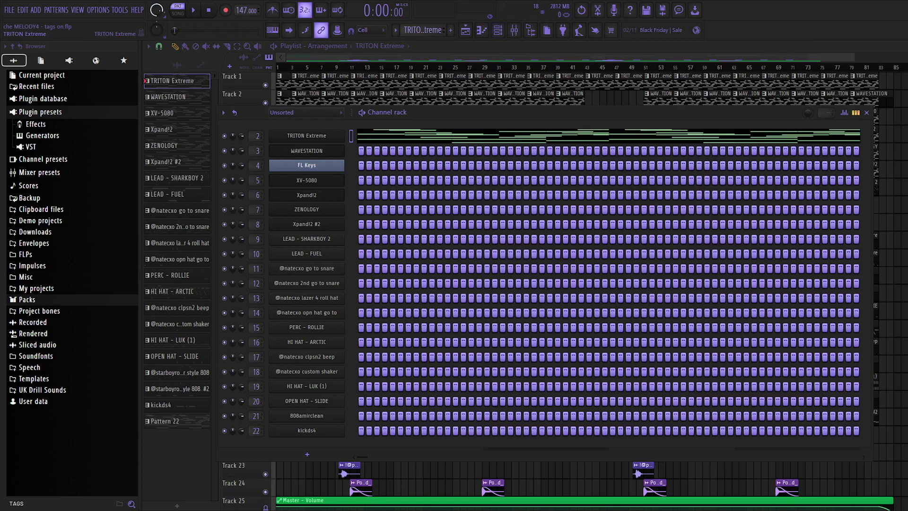
click(306, 136)
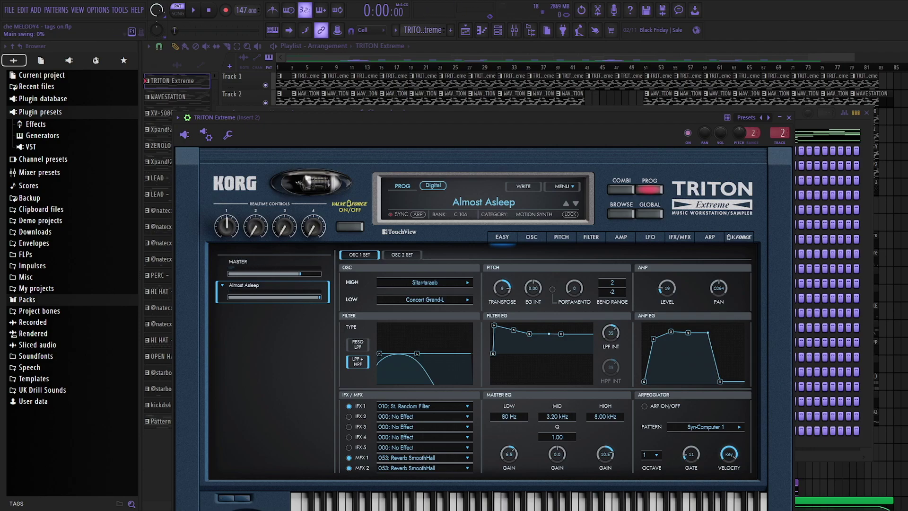
click(788, 117)
Step: Reopen Pattern 22 in the piano roll and play its FL Keys melody
click(176, 420)
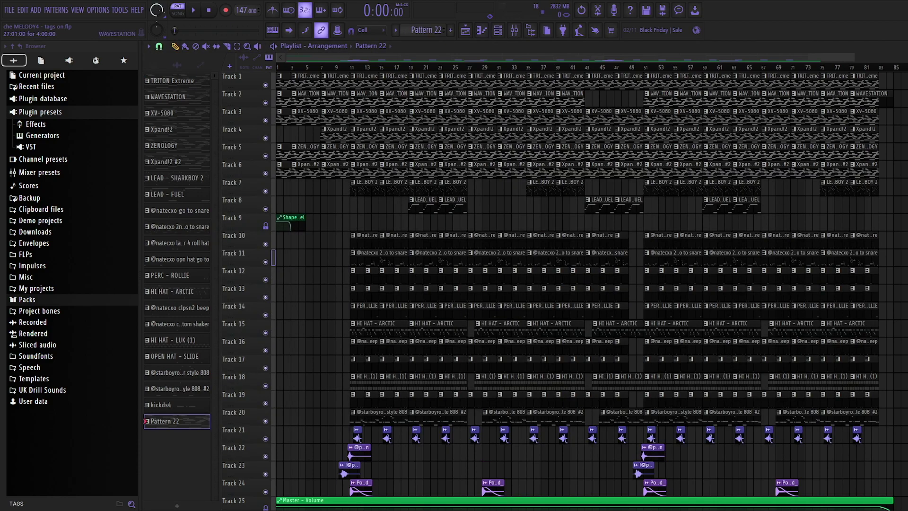
click(481, 30)
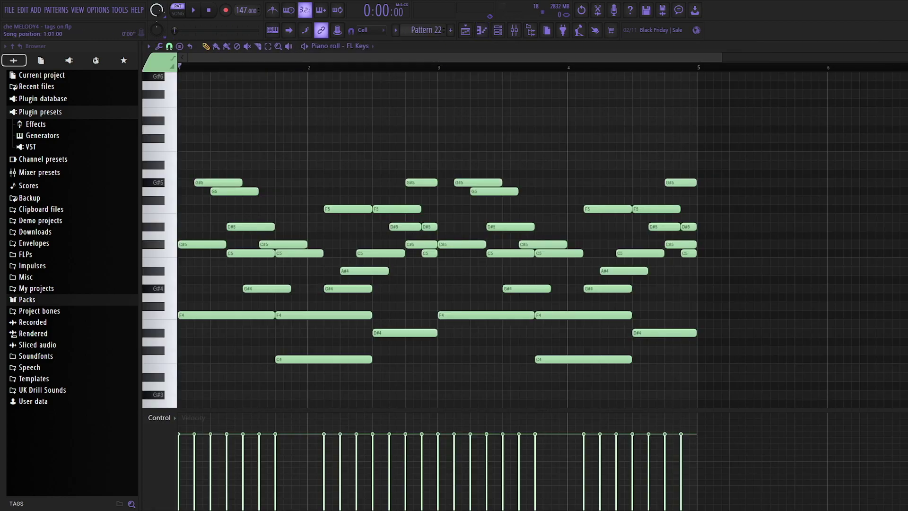
key(space)
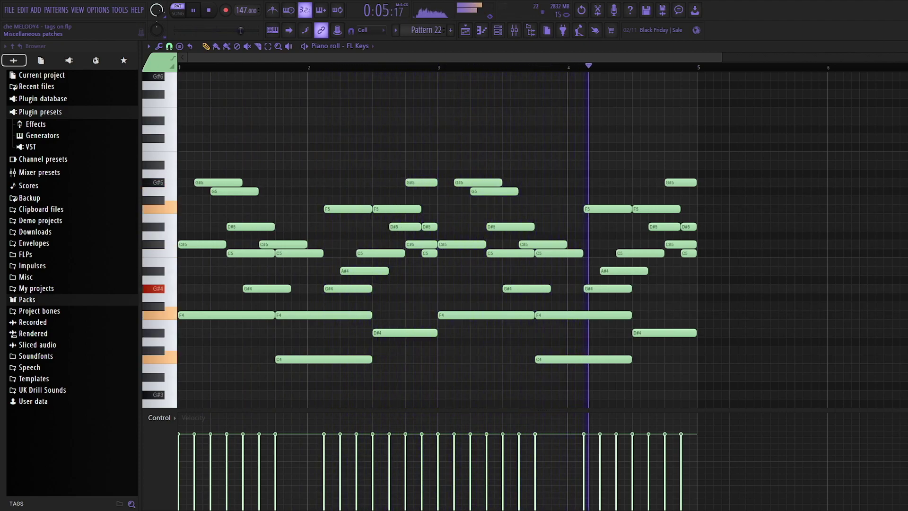
key(space)
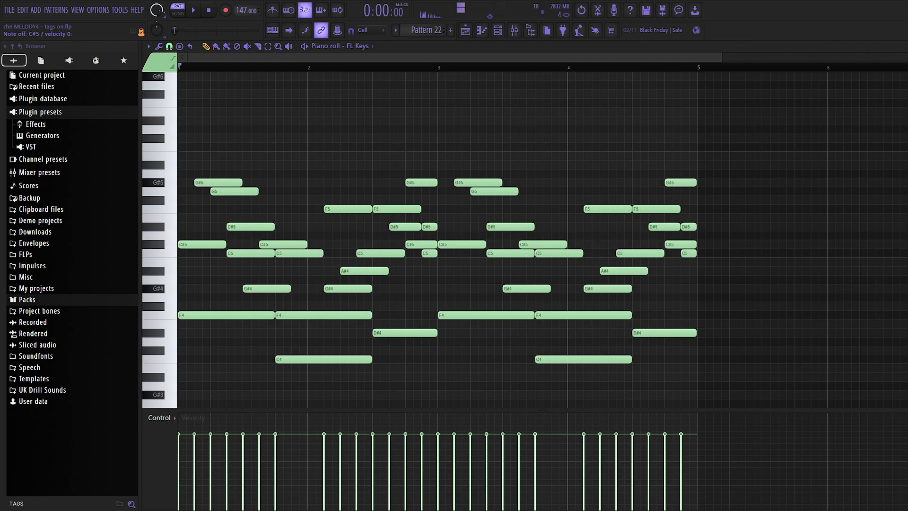
scroll(542, 237, up, 1)
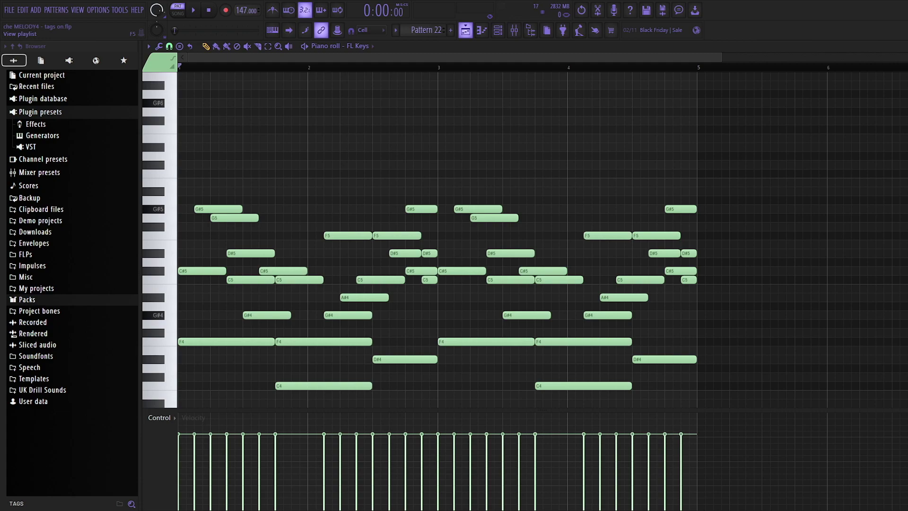
Step: Examine how the melody pattern clips are laid out on the upper tracks of the playlist
click(465, 30)
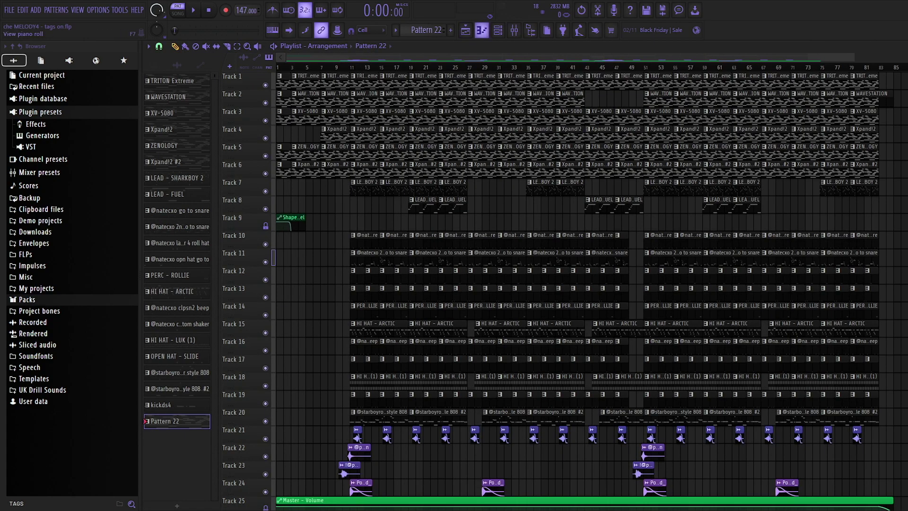
click(481, 30)
click(465, 29)
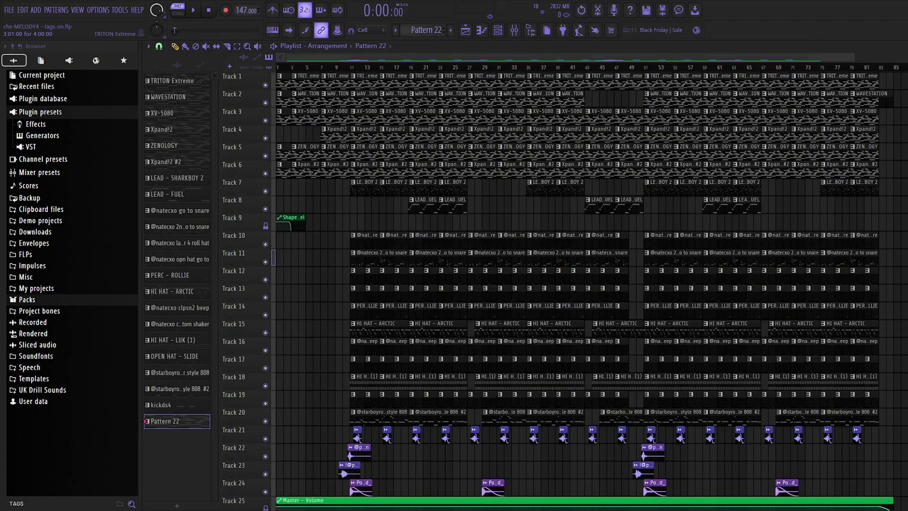
scroll(300, 135, up, 6)
scroll(300, 135, up, 5)
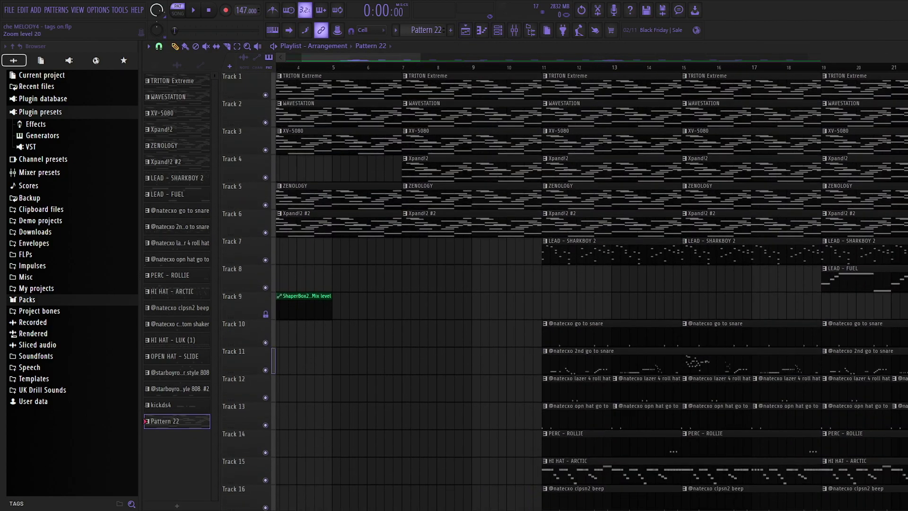
scroll(591, 283, up, 1)
scroll(591, 283, down, 8)
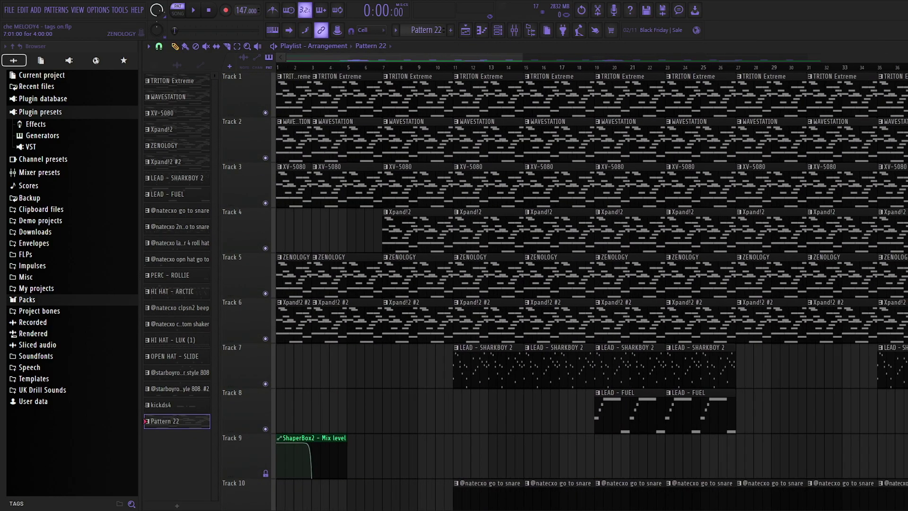
scroll(591, 283, down, 7)
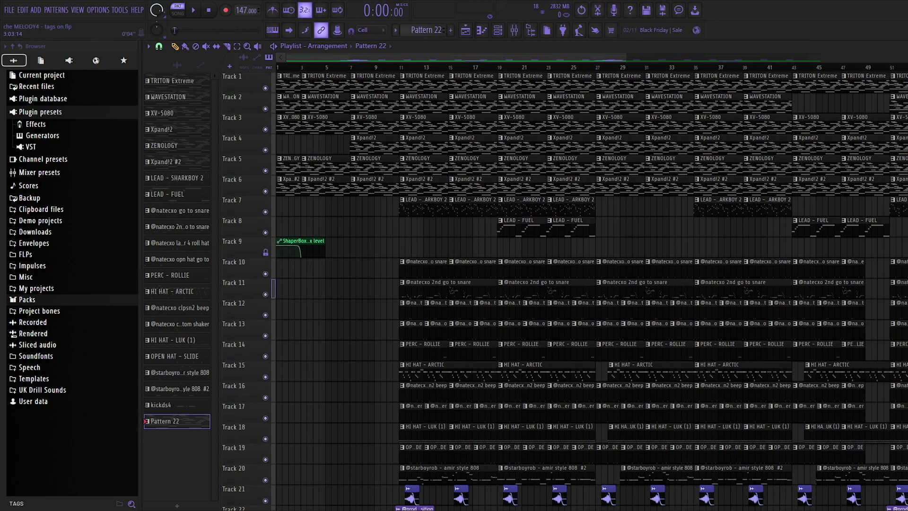
key(l)
key(F9)
key(F9)
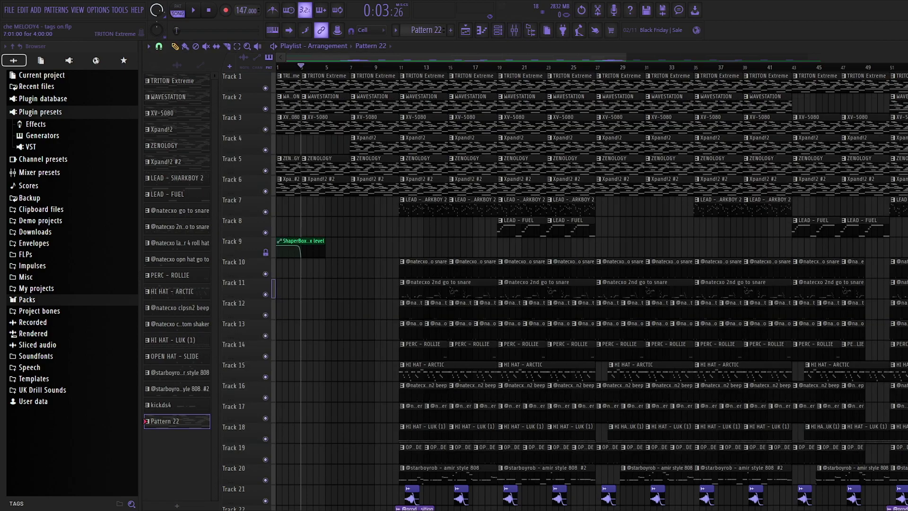
Step: Play the TRITON Extreme pattern on its own in the piano roll while inspecting its instrument preset
double_click(374, 83)
key(l)
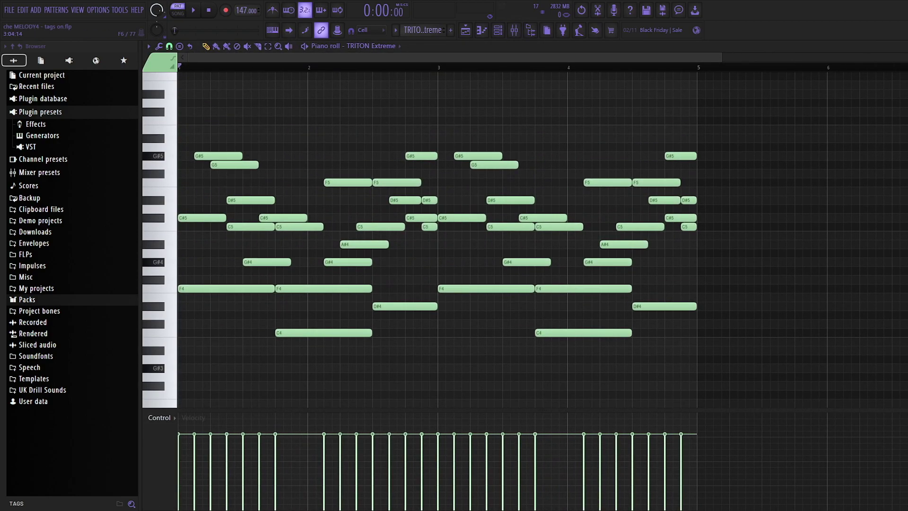
key(space)
click(497, 30)
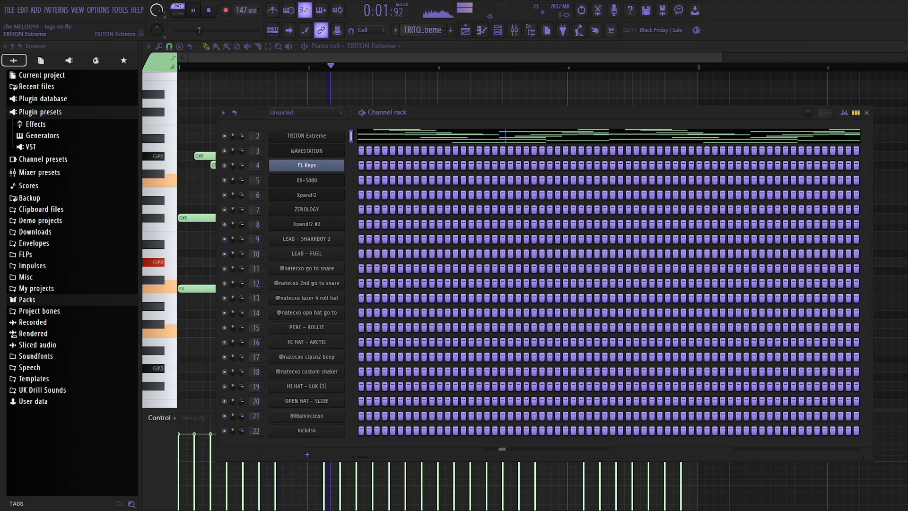
click(306, 135)
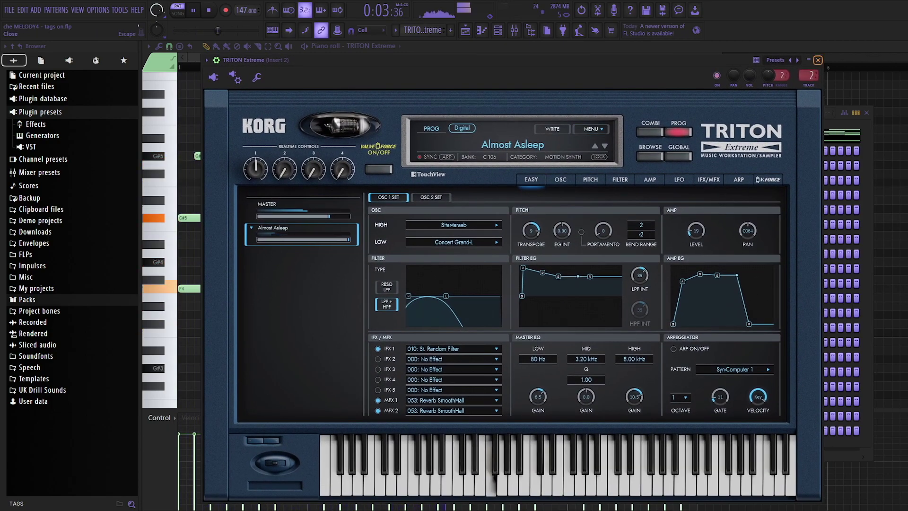
click(817, 60)
click(866, 112)
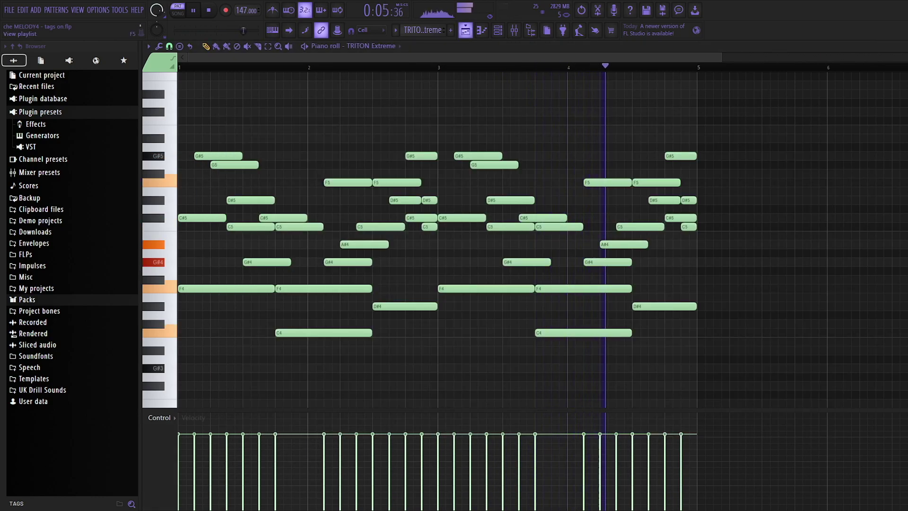
key(space)
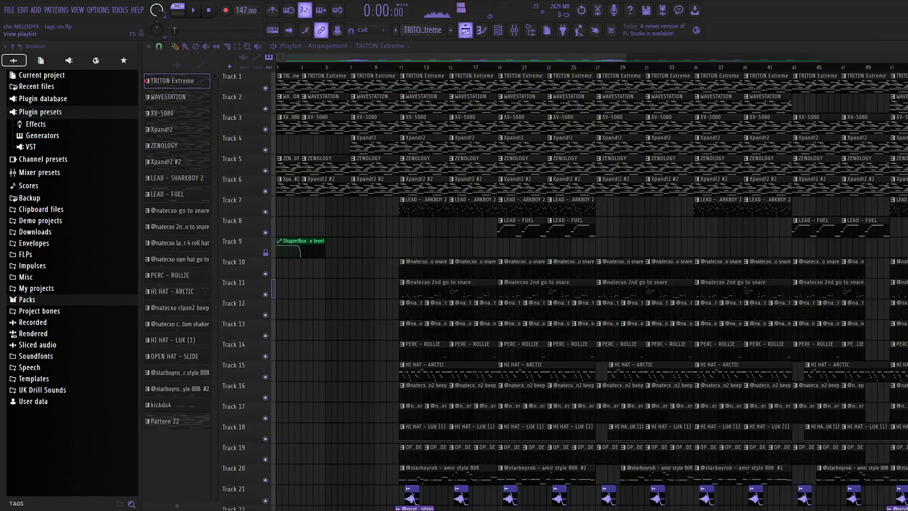
Step: Play the WAVESTATION pattern from Track 2 on its own and inspect its instrument preset
click(465, 30)
double_click(326, 100)
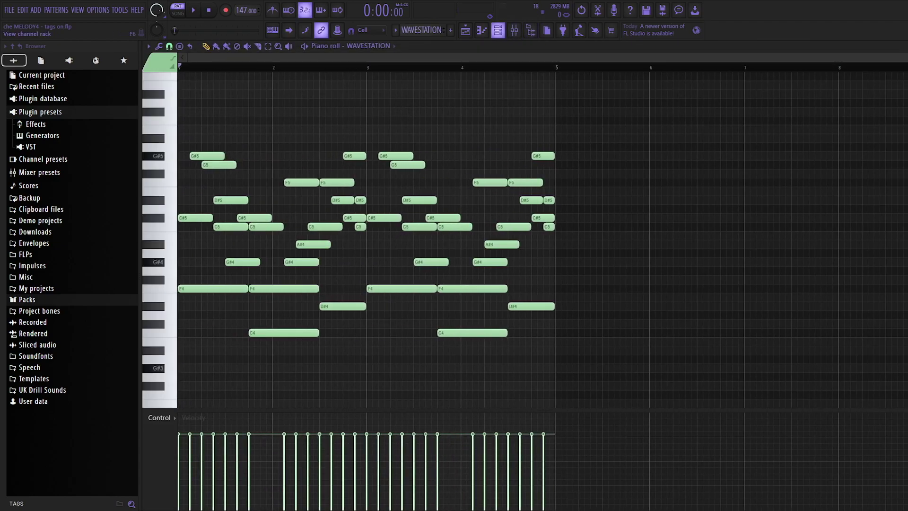
key(space)
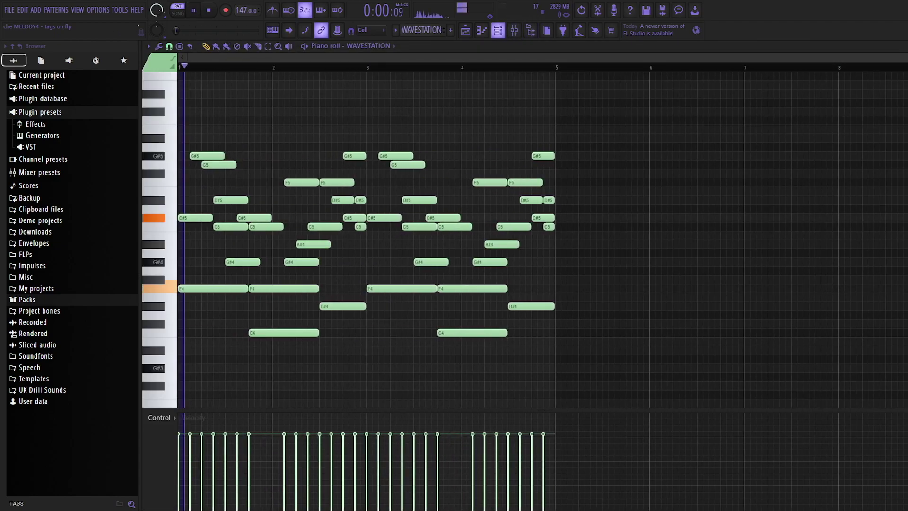
click(498, 29)
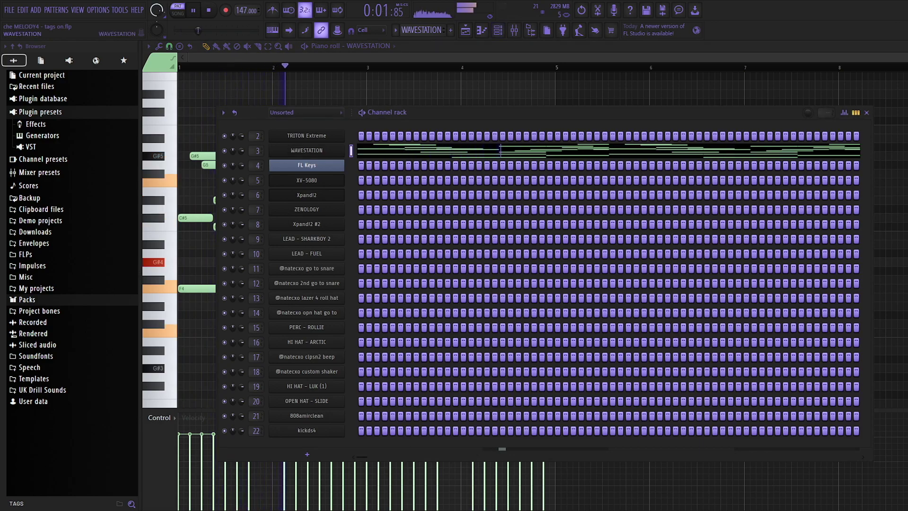
click(306, 149)
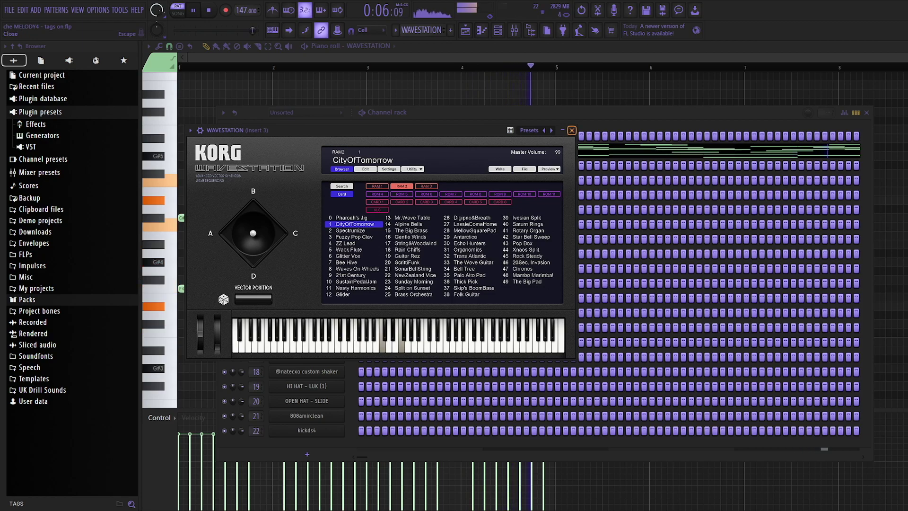
click(571, 130)
key(space)
Step: Inspect the effect slots on Insert 2 in the mixer
click(514, 30)
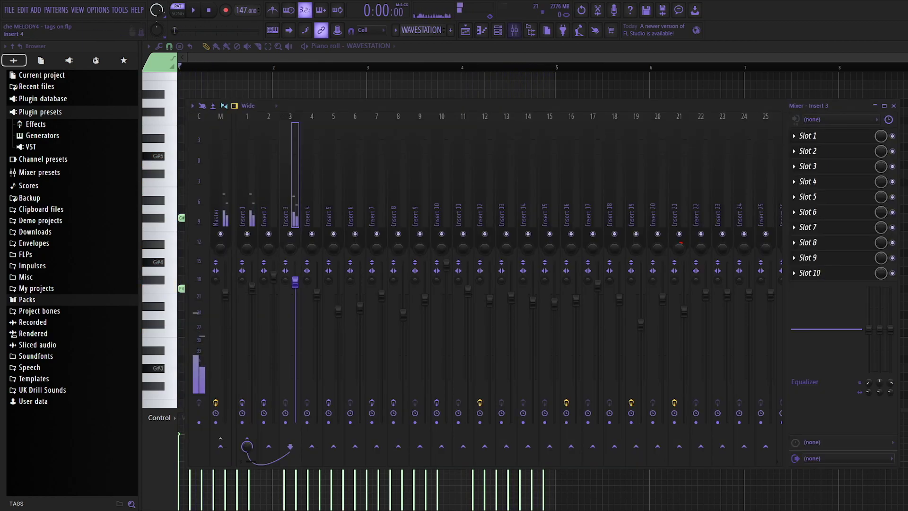
click(269, 208)
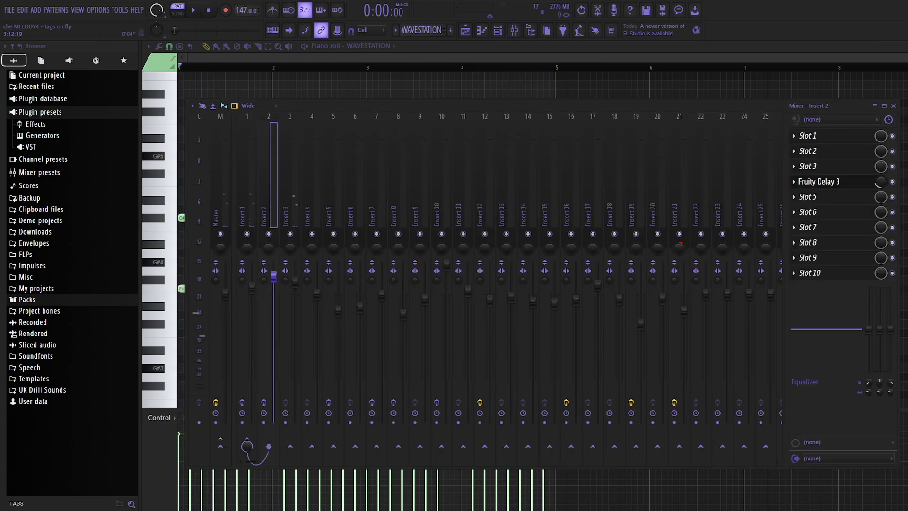
key(F5)
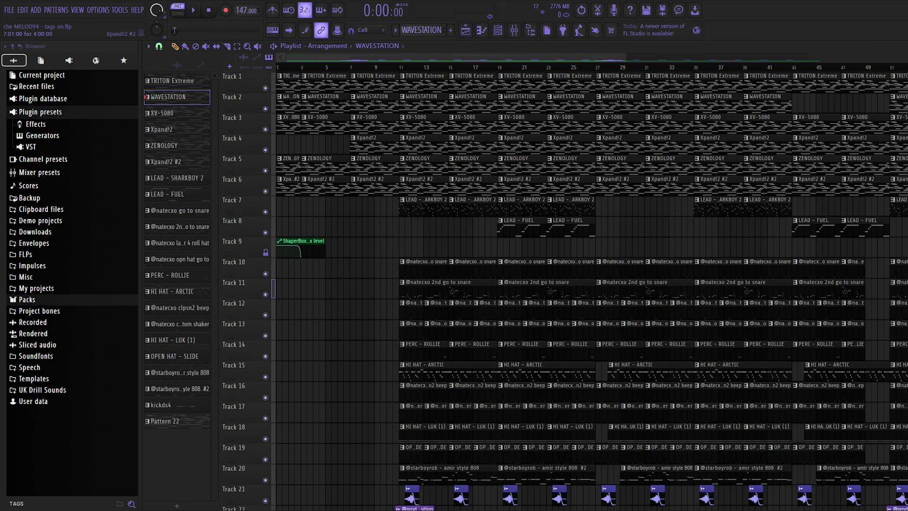
key(F9)
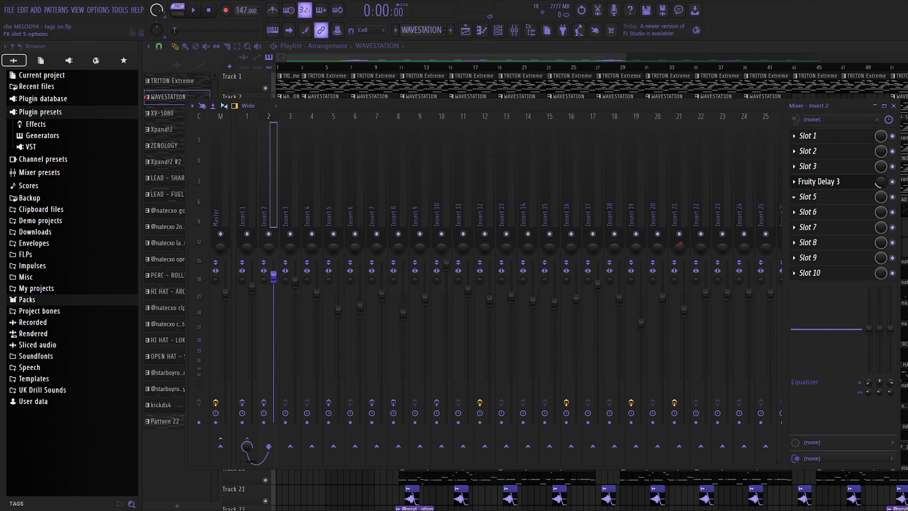
Step: Check the effect slots of Inserts 2, 3 and 4 in the mixer, then return to the playlist
click(290, 213)
click(268, 213)
click(312, 212)
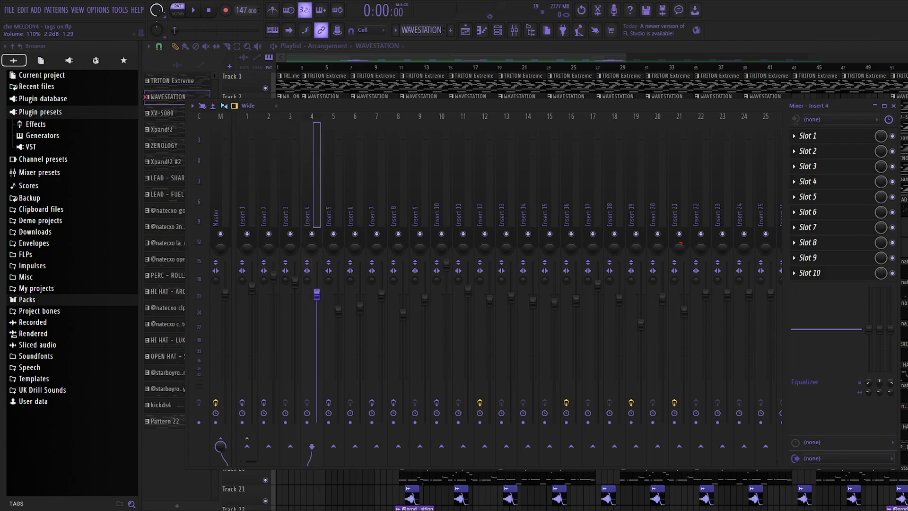
key(F9)
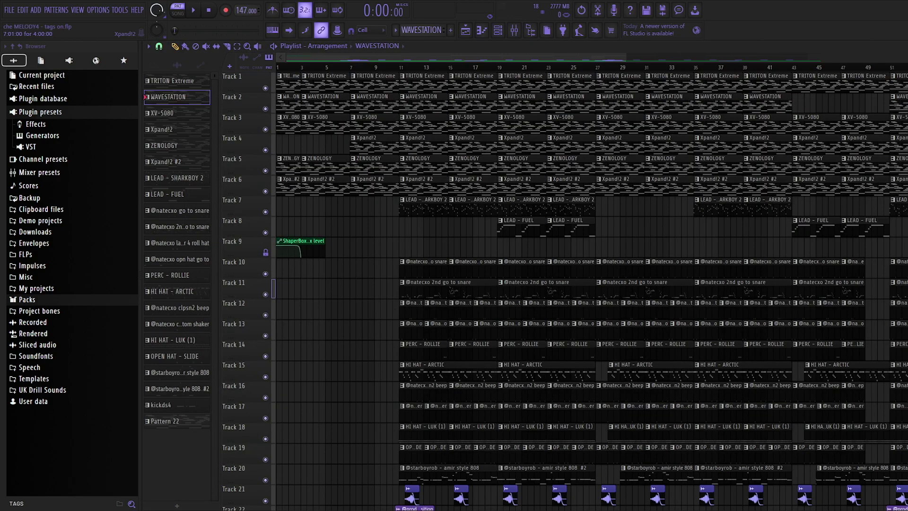
Step: Show the XV-5080 pattern from Track 3 in the piano roll and inspect its instrument preset
double_click(426, 124)
scroll(525, 237, left, 1)
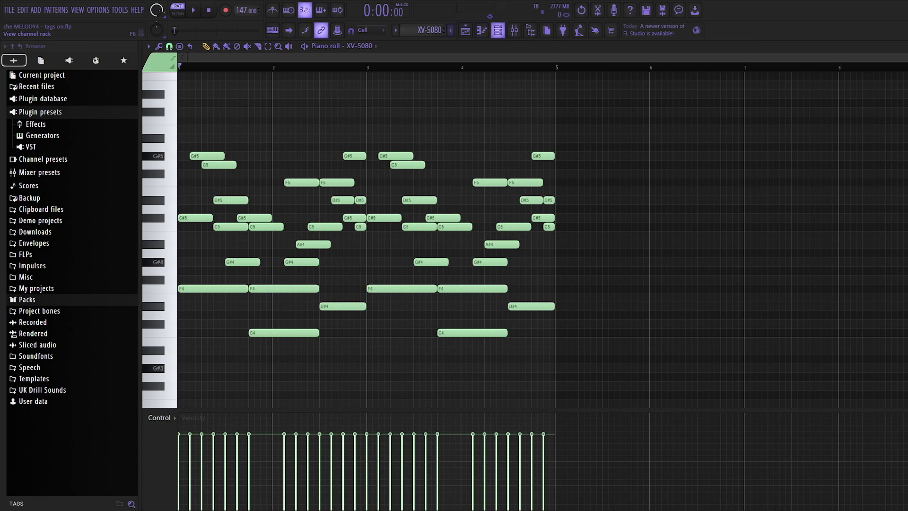
click(497, 30)
click(305, 180)
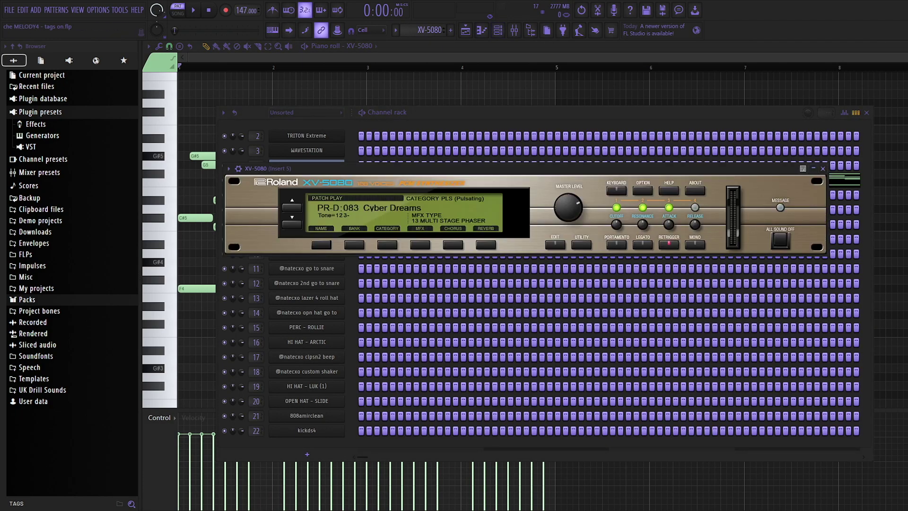
click(822, 168)
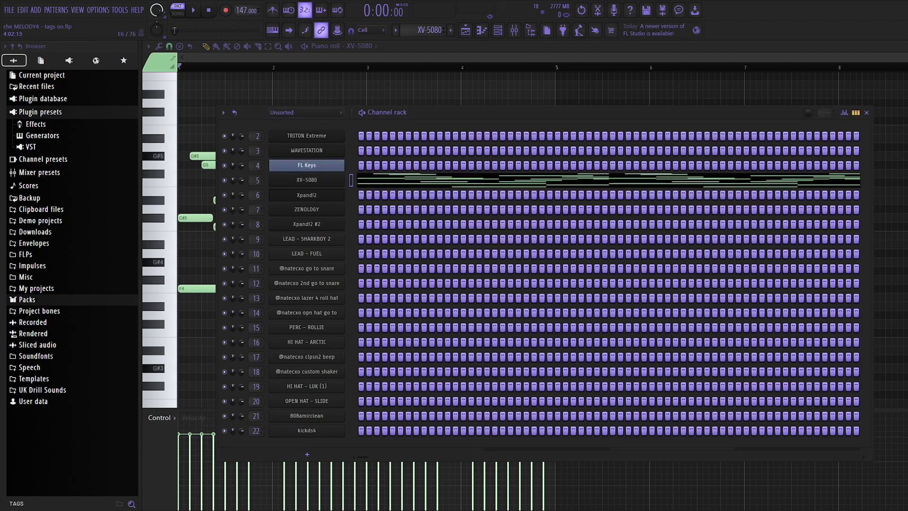
click(866, 113)
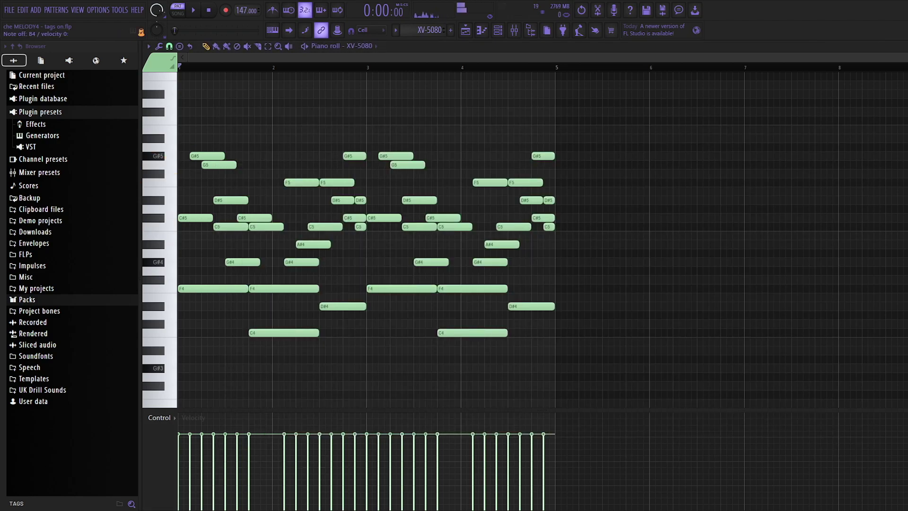
Step: Play the XV-5080 pattern on its own and inspect the Fruity Stereo Enhancer slot on Insert 5 in the mixer
key(space)
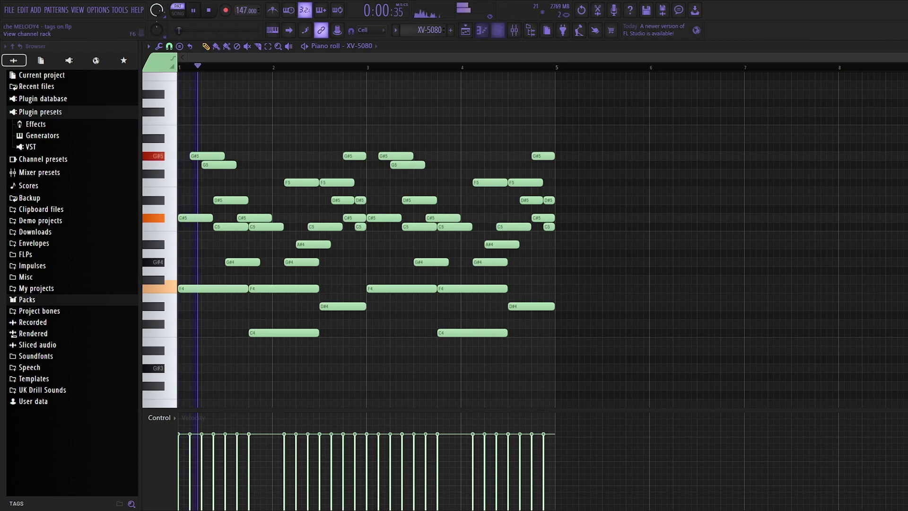
key(F9)
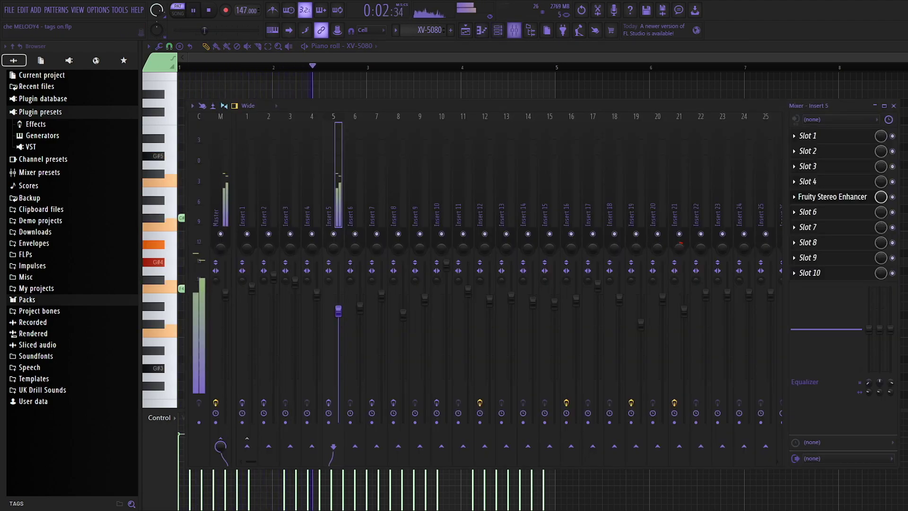
key(F9)
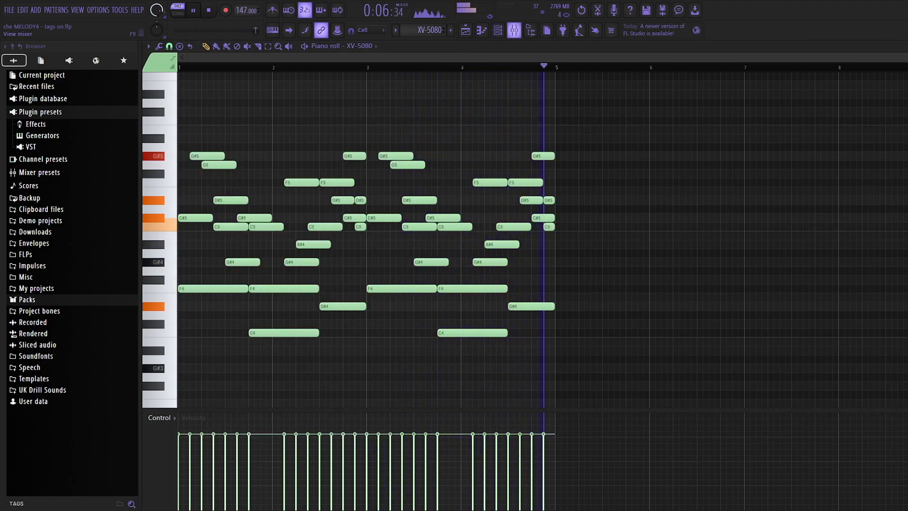
key(space)
key(F9)
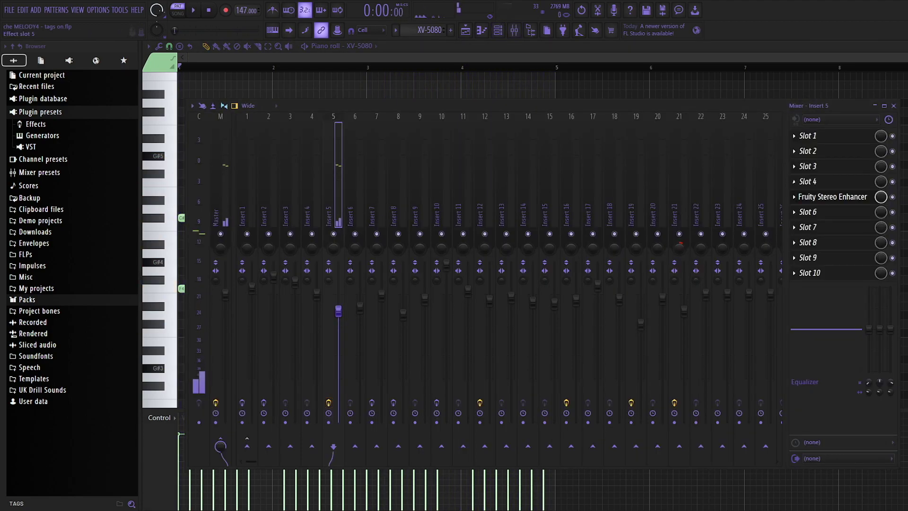
click(832, 196)
key(Escape)
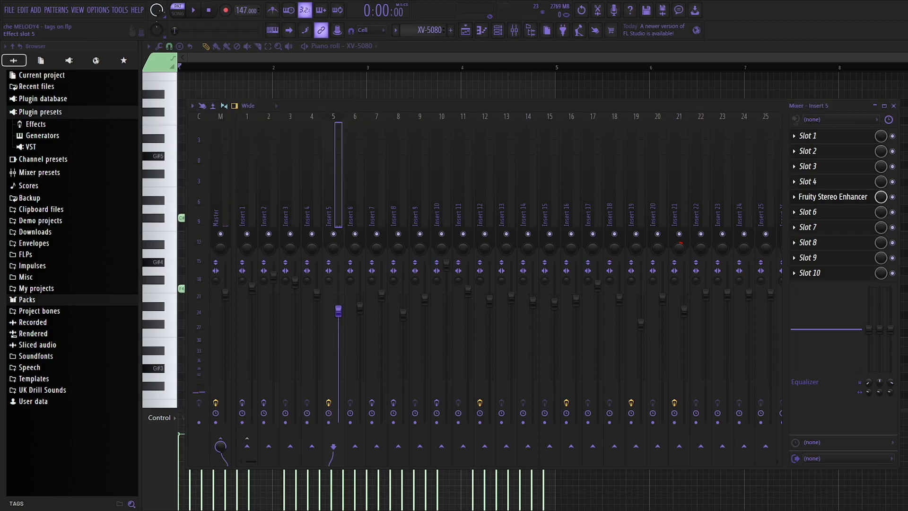
key(F7)
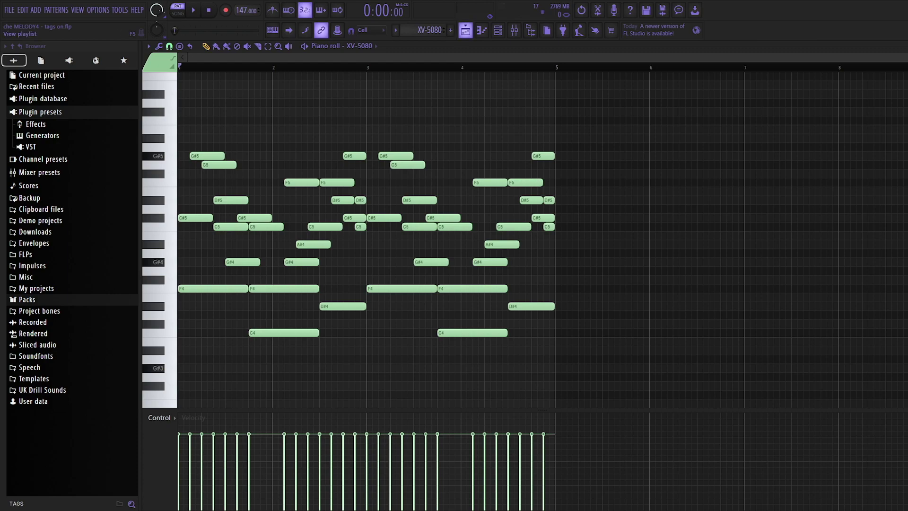
key(space)
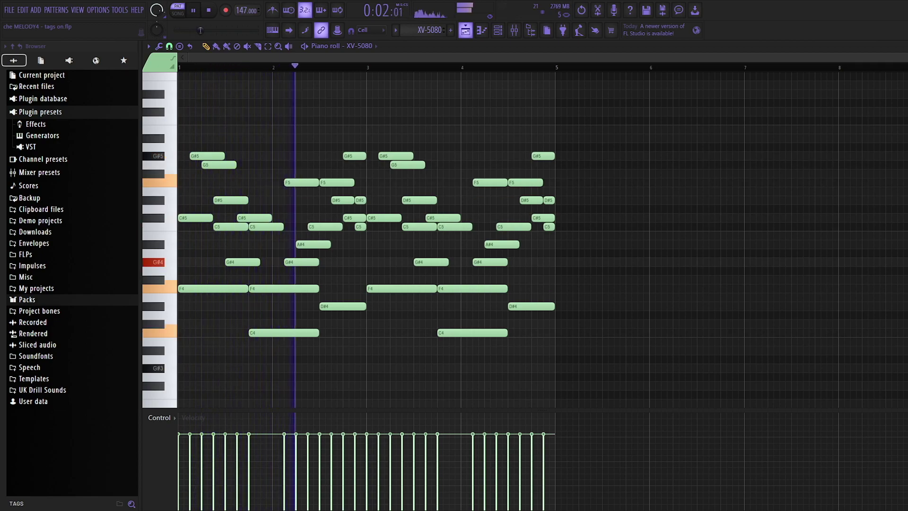
Step: Show the Xpand!2 pattern from Track 4 in the piano roll and inspect its instrument preset
key(F5)
double_click(373, 146)
key(space)
click(498, 29)
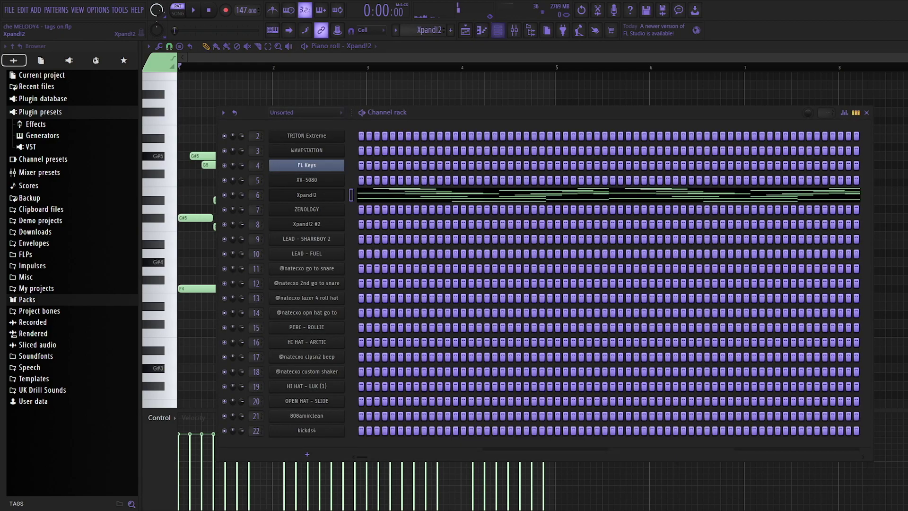
click(307, 194)
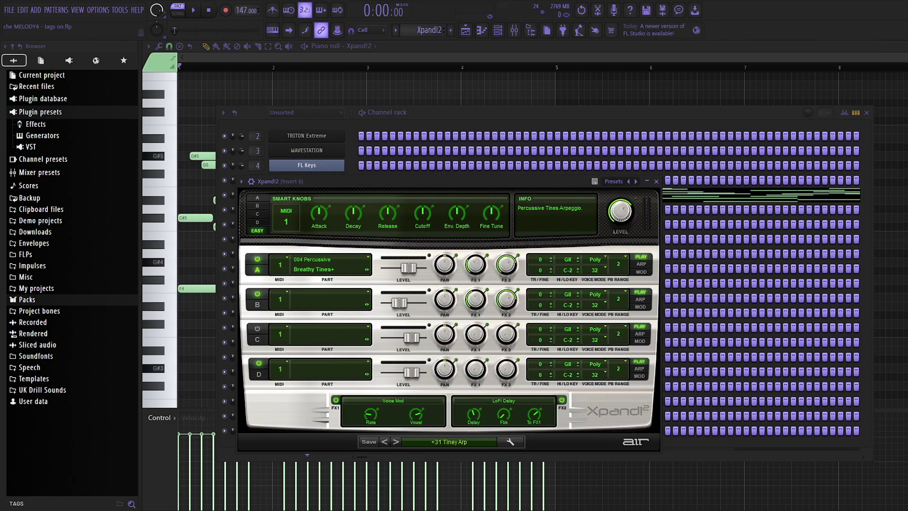
click(656, 181)
key(F6)
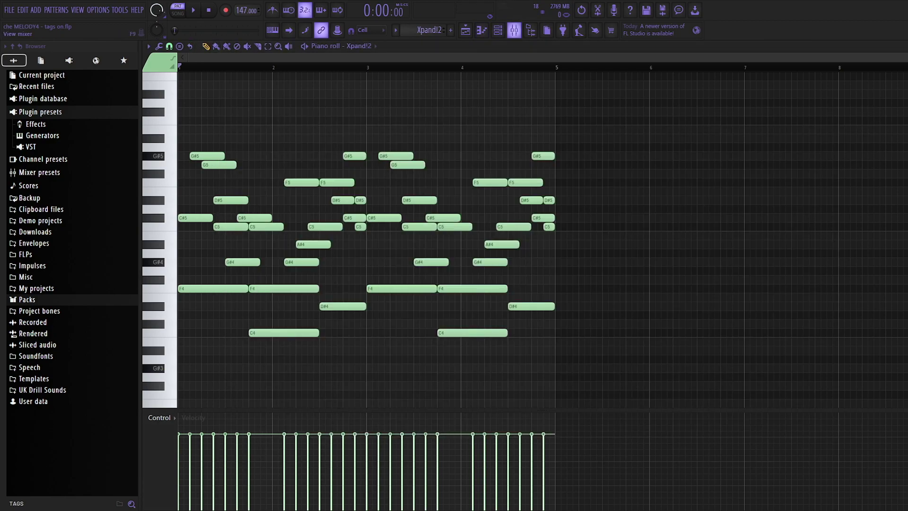
Step: Check the Xpand!2 channel in the mixer, play its pattern on its own, and return to the playlist
click(514, 30)
key(space)
click(514, 30)
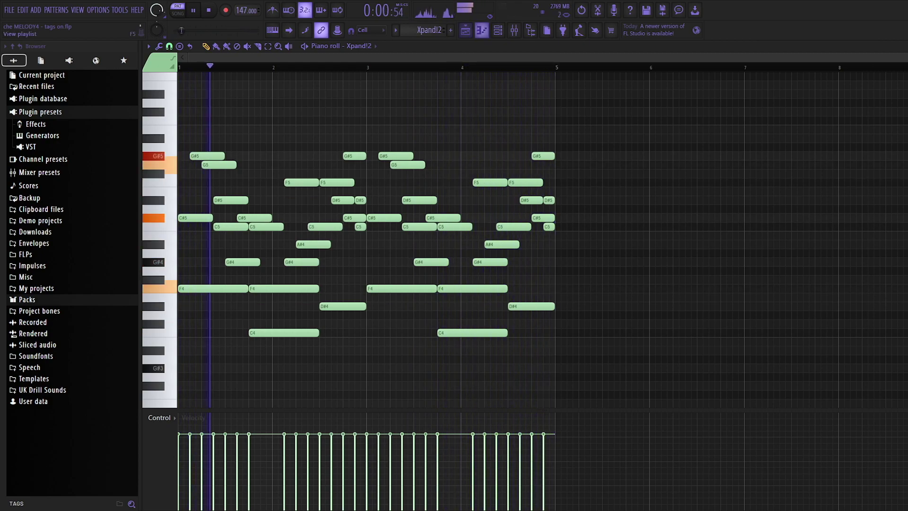
click(465, 30)
key(space)
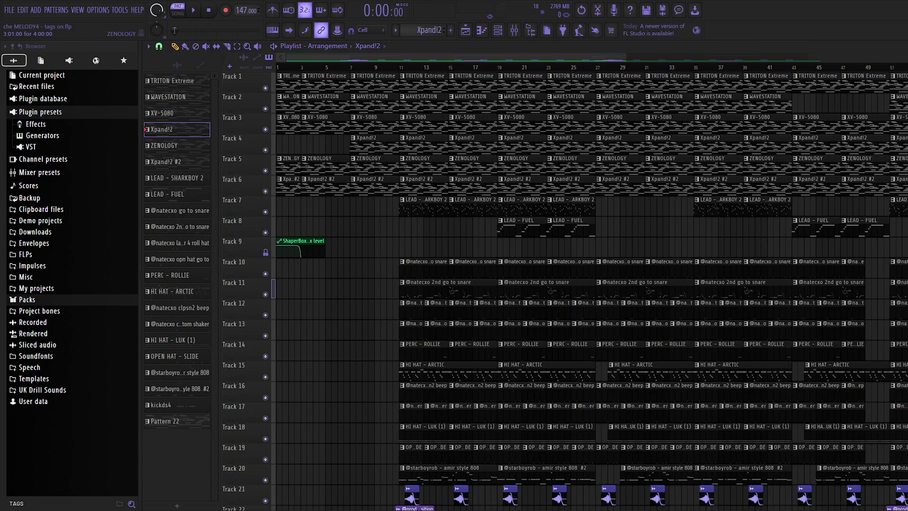
Step: Show the ZENOLOGY pattern from Track 5 in the piano roll and inspect its instrument preset
double_click(326, 166)
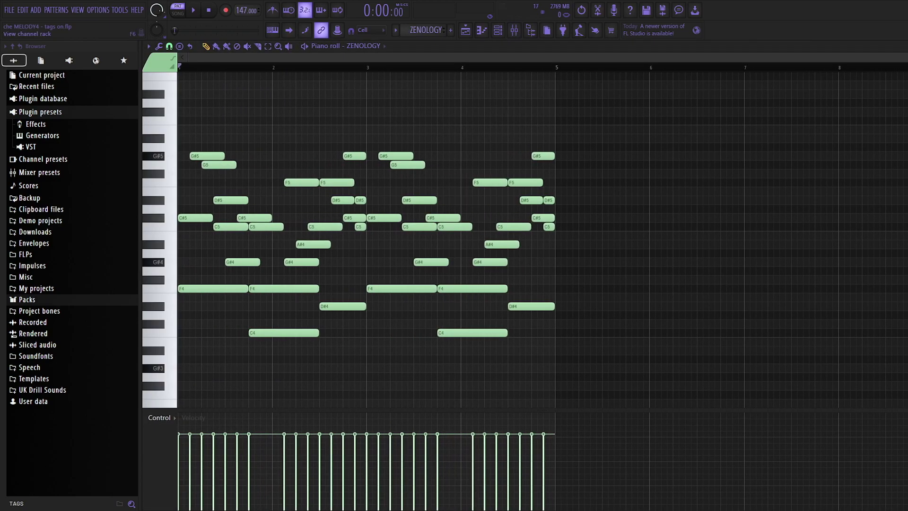
key(F6)
click(306, 209)
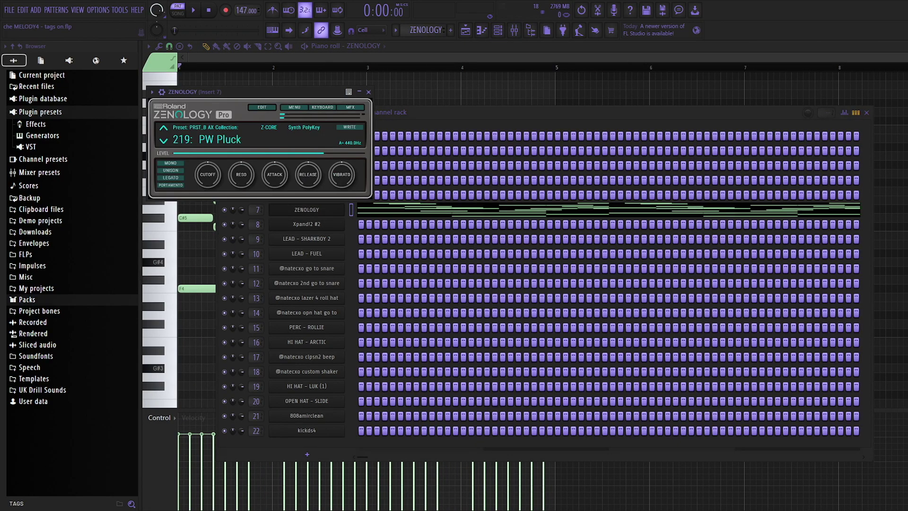
click(368, 92)
key(F6)
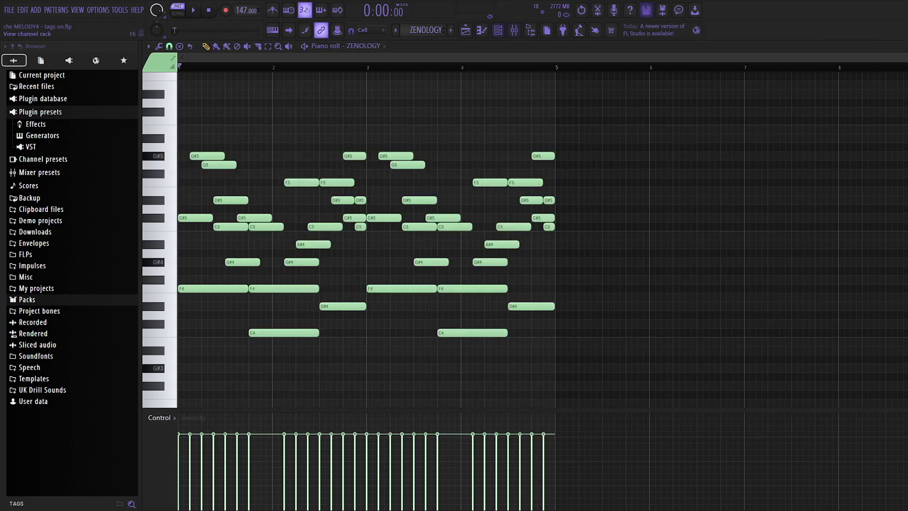
Step: Play the ZENOLOGY pattern on its own while viewing the effect slots of Insert 7 in the mixer
key(F9)
key(space)
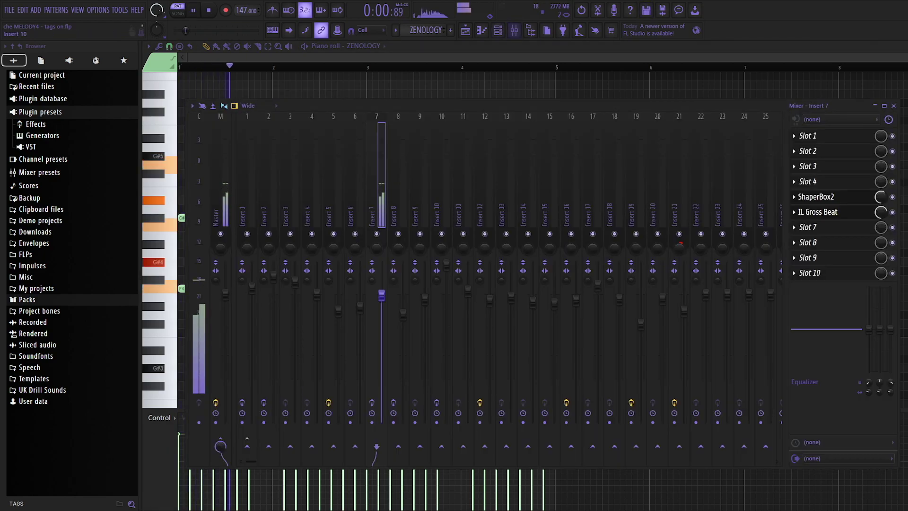
key(F9)
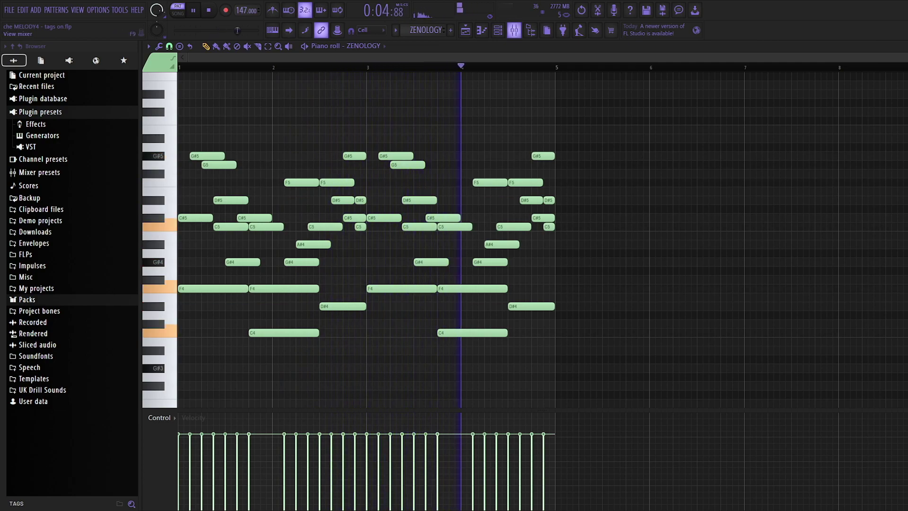
key(space)
key(F9)
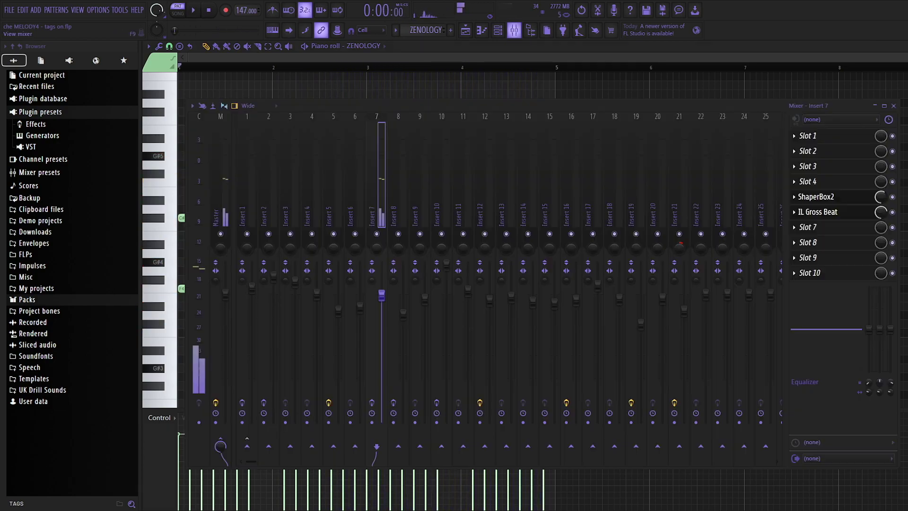
Step: Inspect the ShaperBox2 and IL Gross Beat settings on Insert 7
click(815, 197)
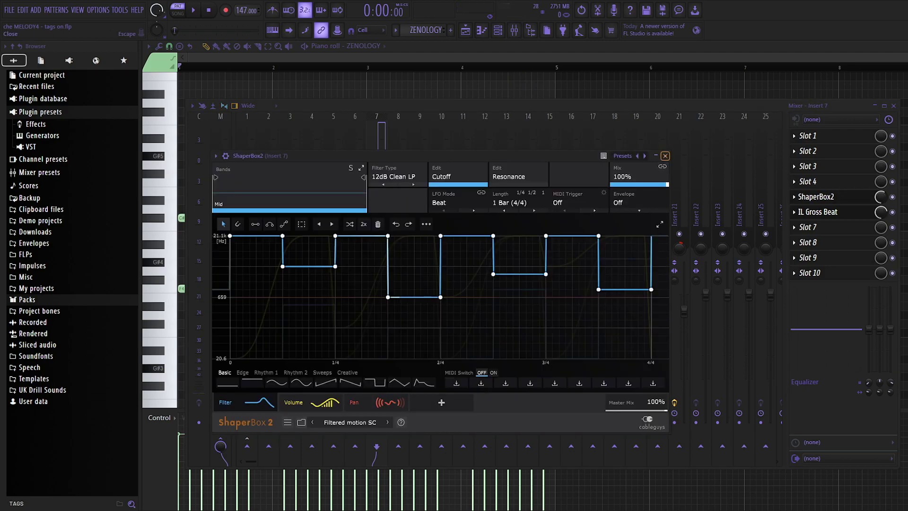
click(665, 156)
click(817, 211)
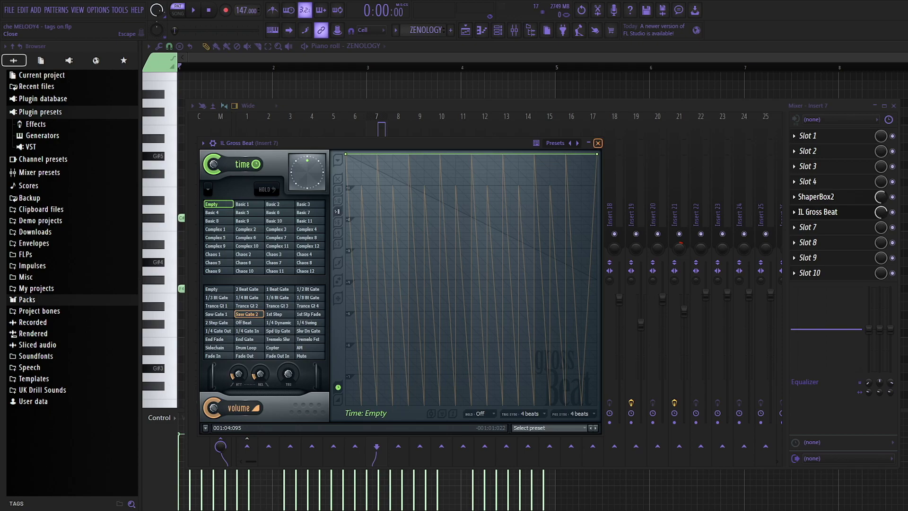
click(597, 143)
click(892, 106)
click(513, 30)
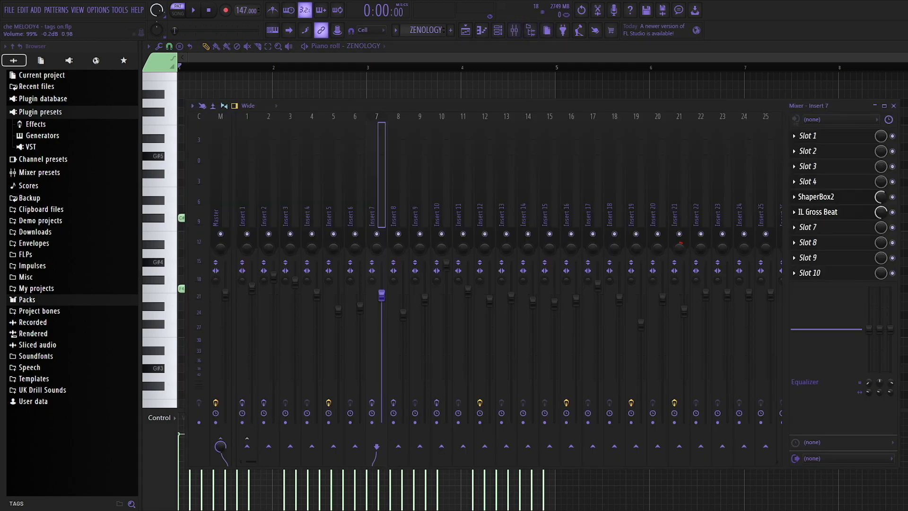
Step: Replay the ZENOLOGY pattern in the piano roll and bring Insert 7 back up in the mixer
key(F9)
key(space)
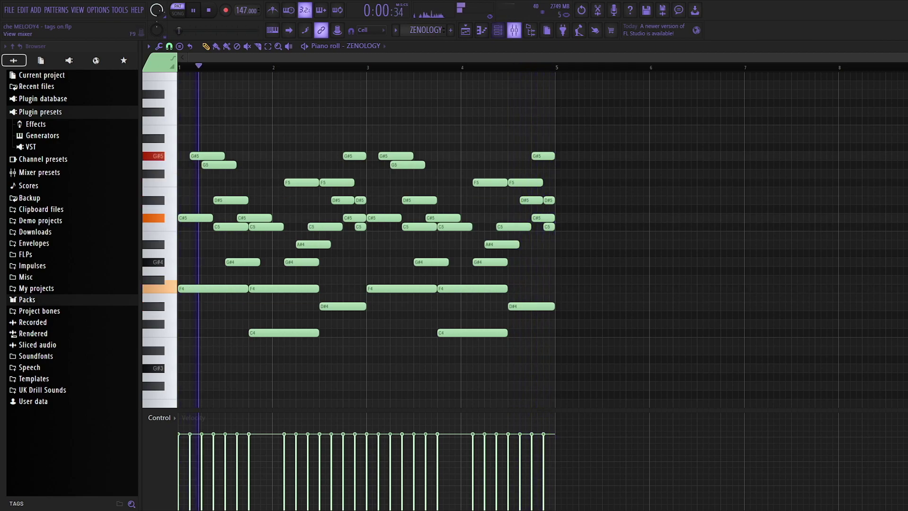
click(514, 29)
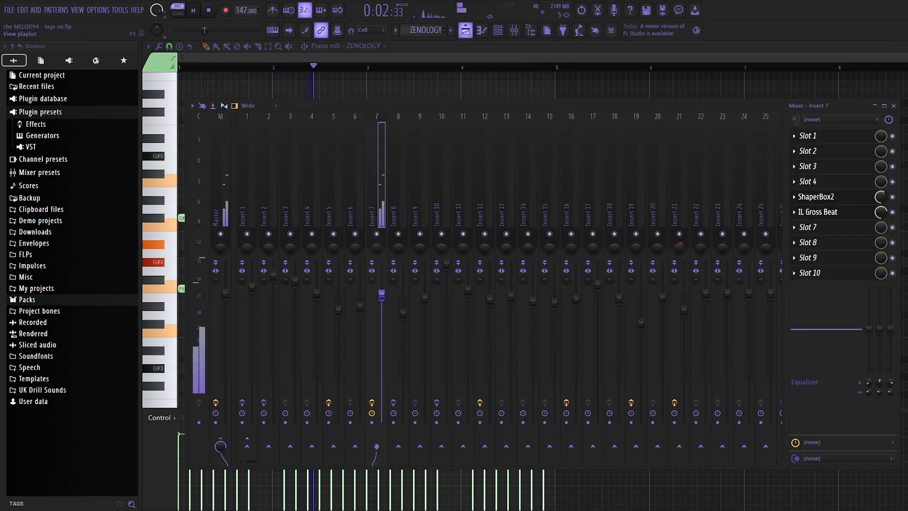
Step: Play the Xpand!2 #2 pattern from Track 6 on its own in the piano roll and show its mixer insert
click(465, 30)
double_click(326, 186)
scroll(518, 138, left, 2)
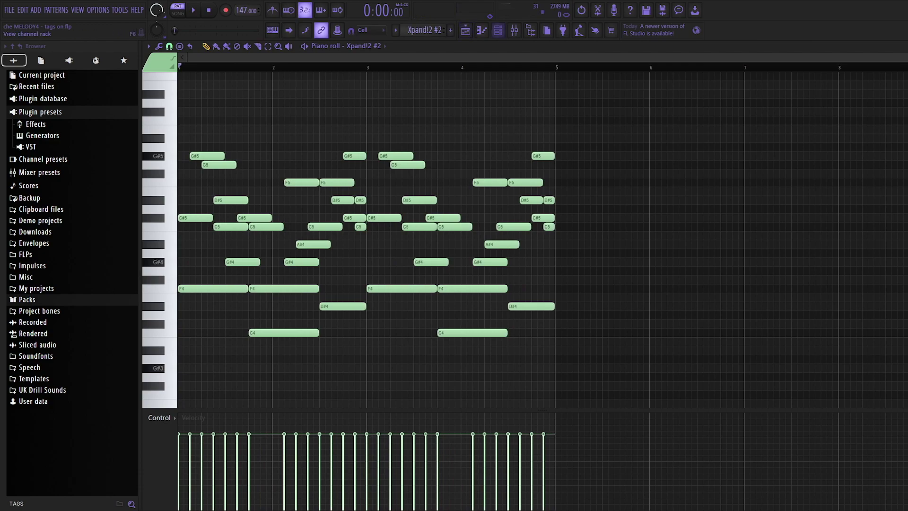
click(514, 29)
key(F9)
key(space)
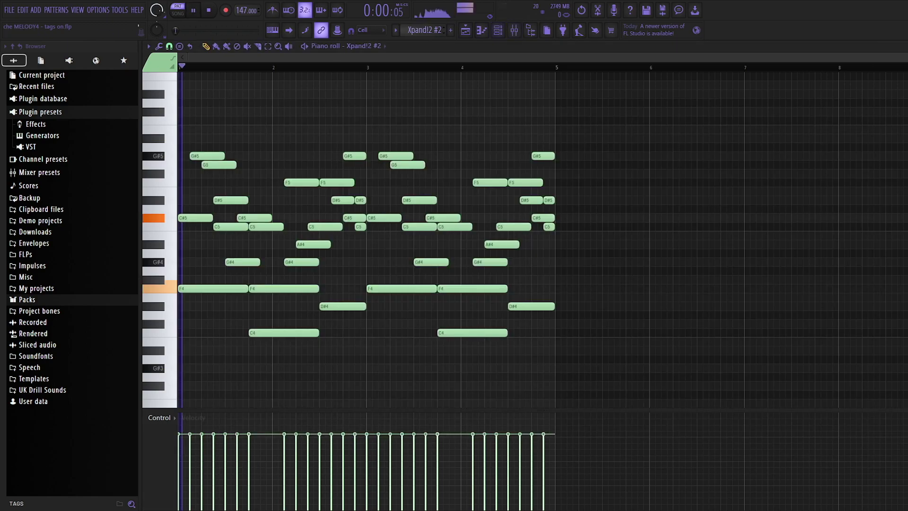
click(497, 30)
key(F9)
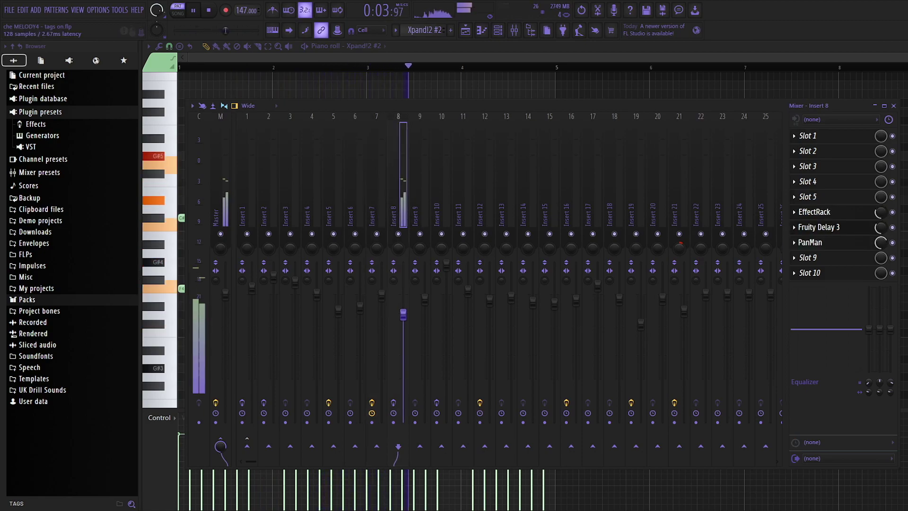
Step: Inspect the EffectRack, Fruity Delay 3 and PanMan effects on Insert 8 while the pattern plays
click(813, 211)
click(813, 212)
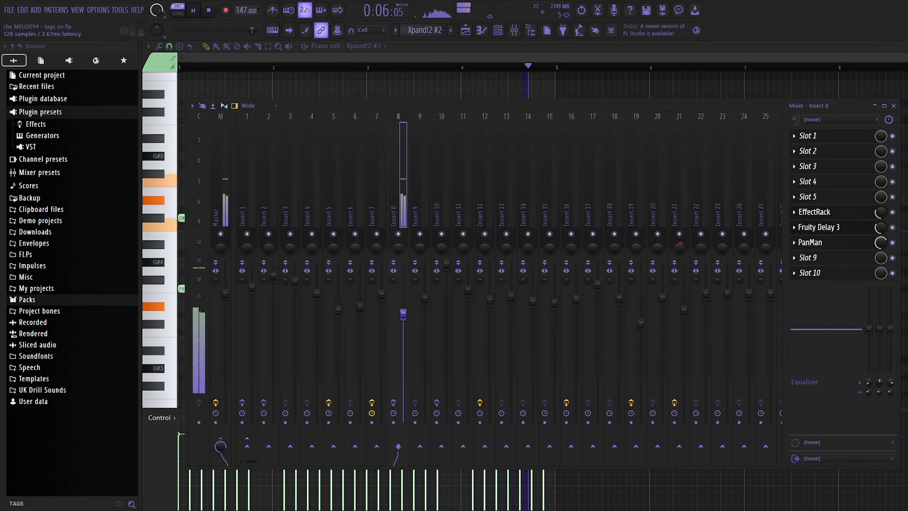
click(813, 212)
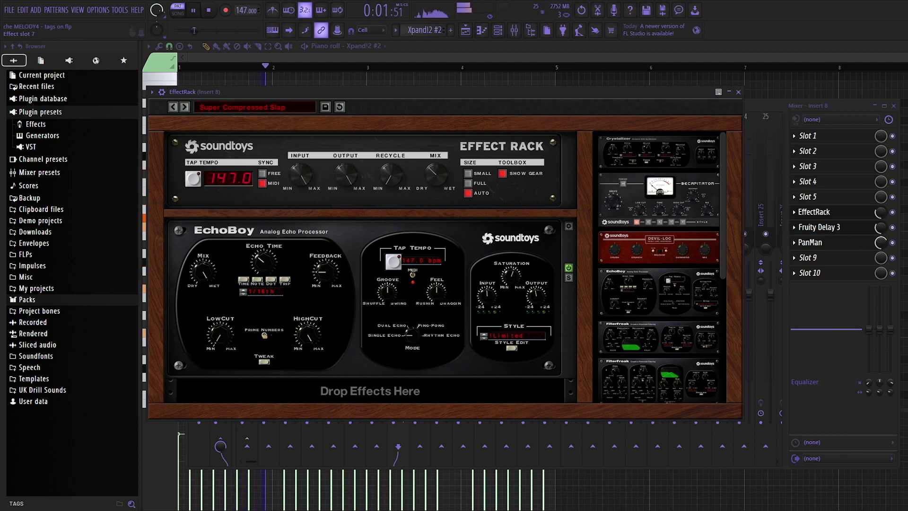
click(818, 227)
click(809, 242)
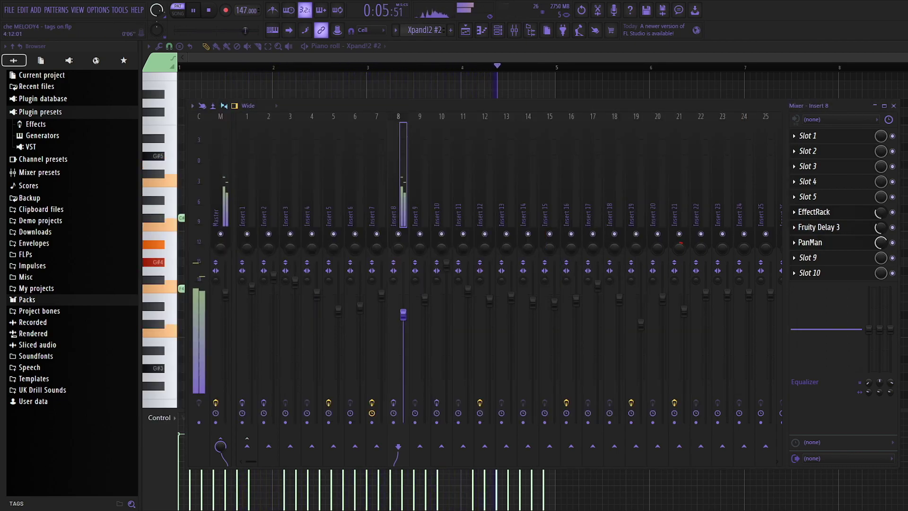
Step: Replay the Xpand!2 #2 pattern with Insert 8 showing in the mixer and bring its notes back up in the piano roll
click(465, 30)
key(F9)
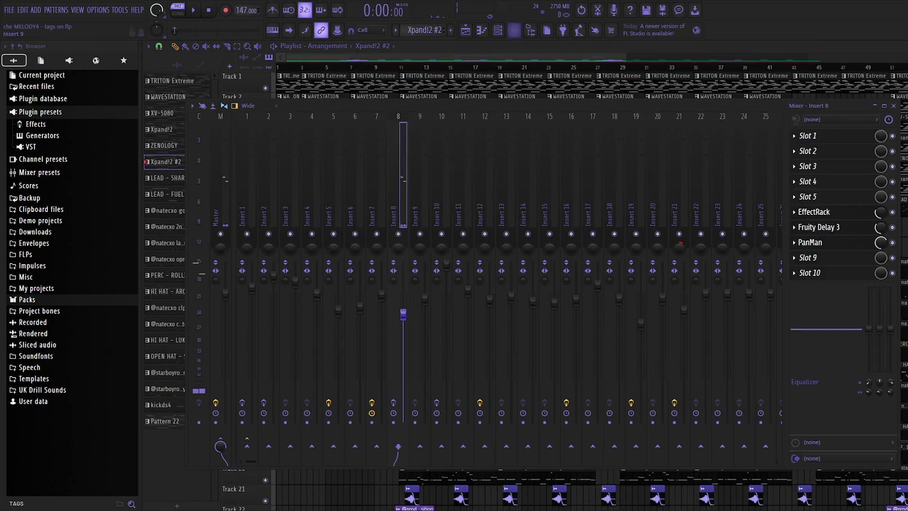
key(space)
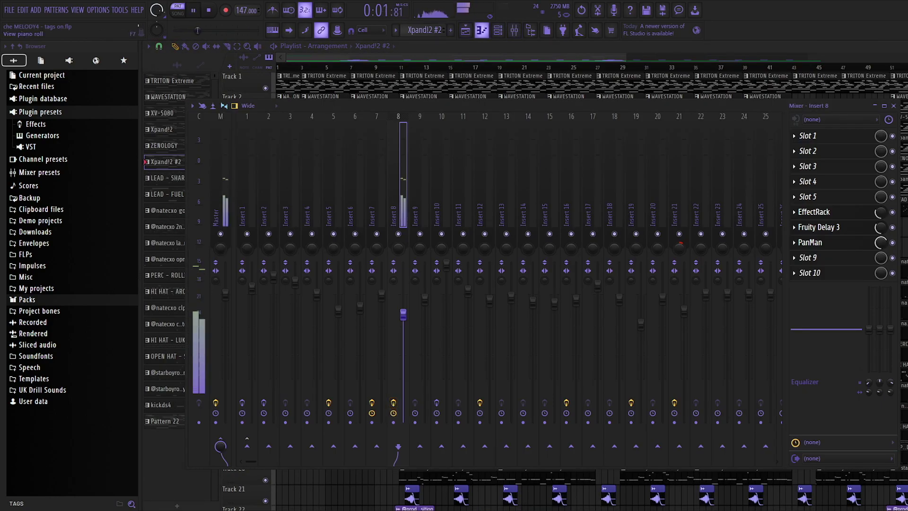
key(F7)
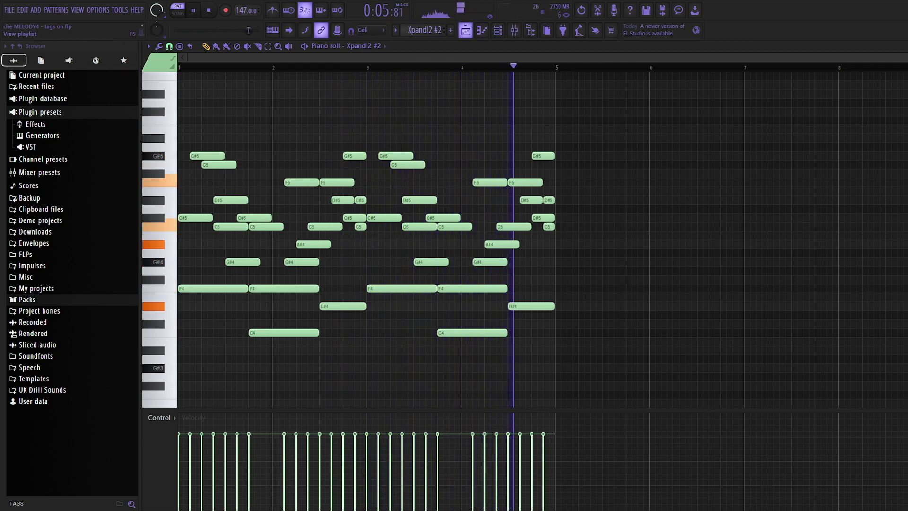
Step: Open the LEAD - SHARKBOY 2 pattern from Track 7 of the playlist and bring all its notes into view in the piano roll
key(F5)
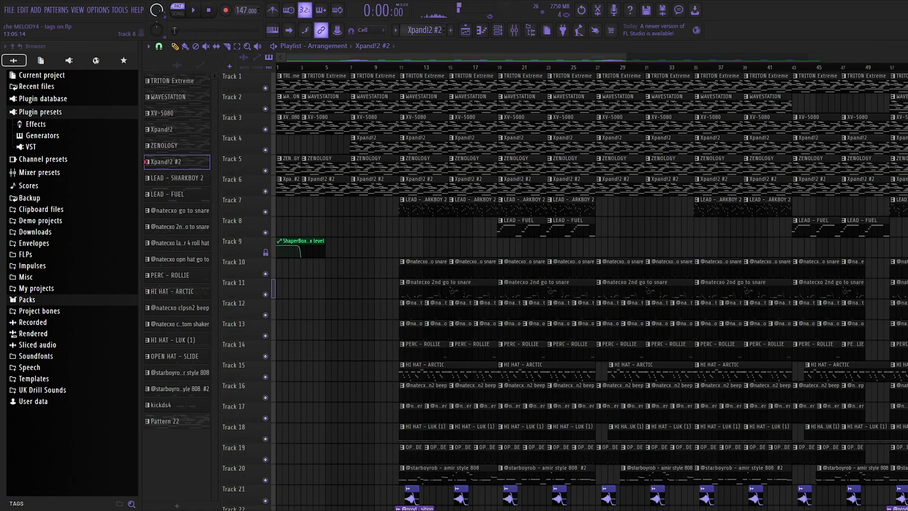
double_click(403, 208)
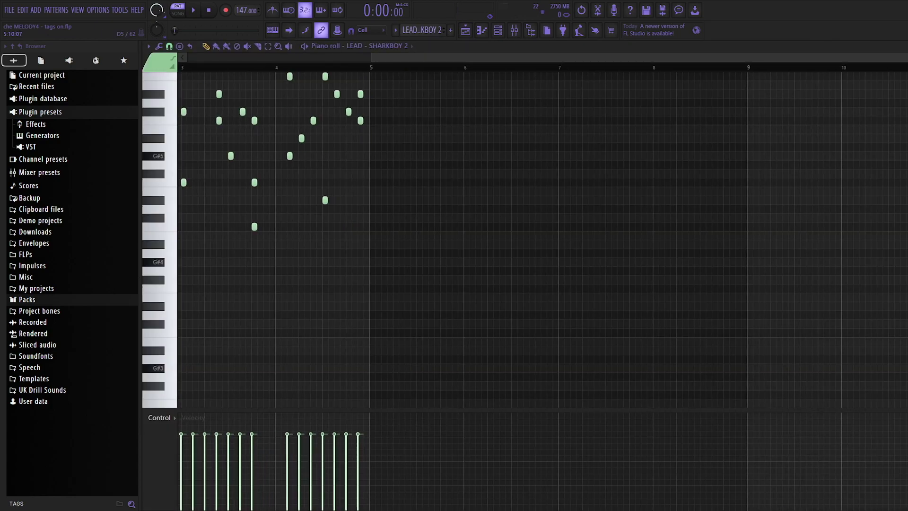
scroll(404, 208, left, 2)
scroll(403, 209, up, 3)
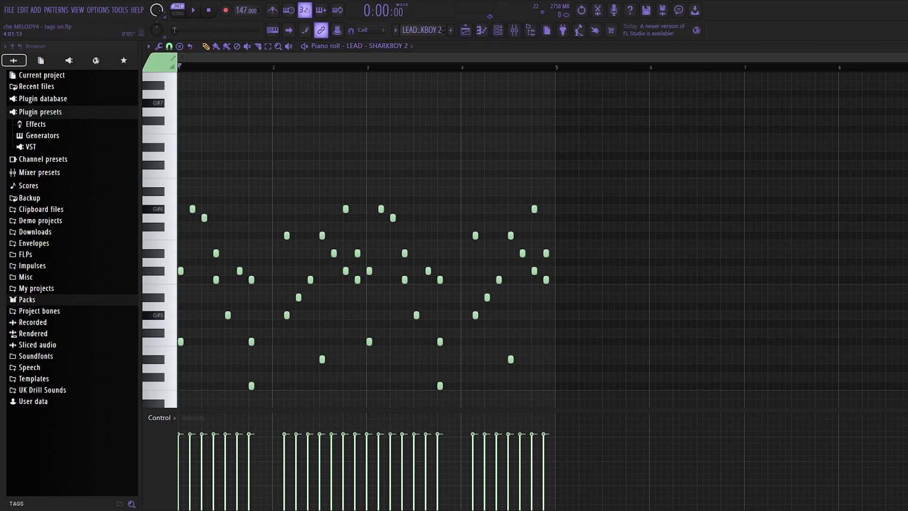
Step: Play the LEAD - SHARKBOY 2 pattern with the mixer showing and move the mixer selection from Insert 8 to Insert 10
key(space)
key(F9)
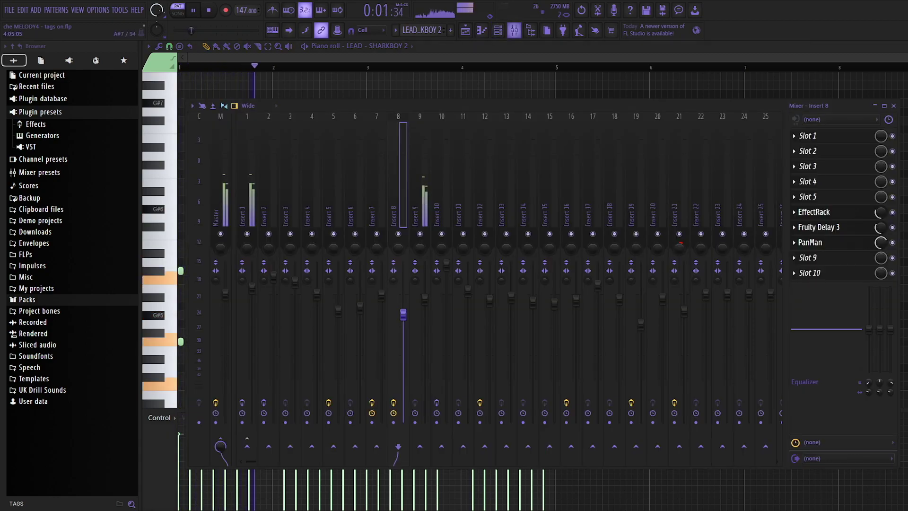
key(Right)
key(Right)
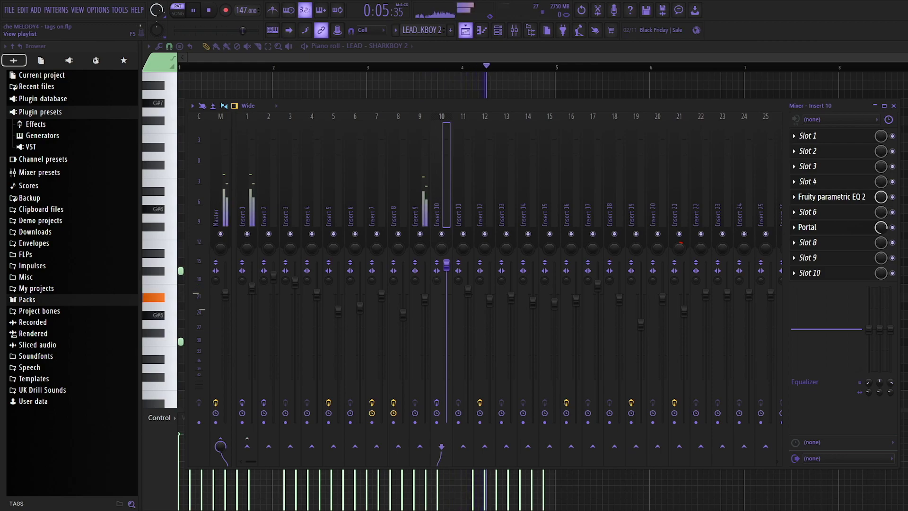
Step: Open the LEAD - FUEL pattern from Track 8 of the playlist and show all its notes in the piano roll
click(465, 30)
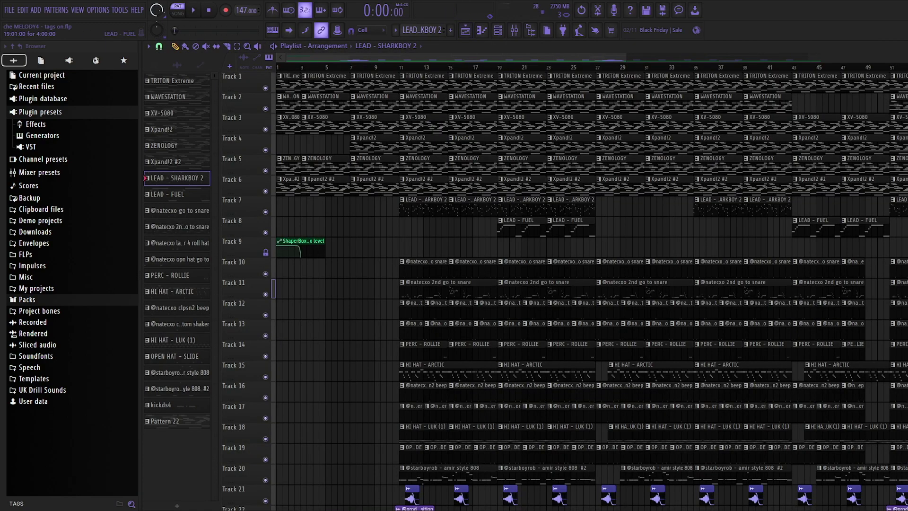
double_click(522, 227)
scroll(478, 234, left, 2)
scroll(478, 235, up, 4)
click(465, 30)
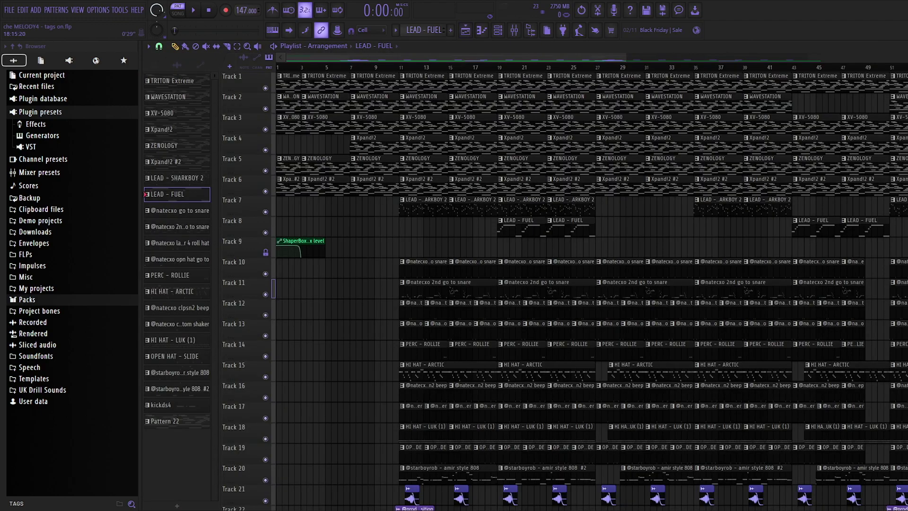
click(481, 30)
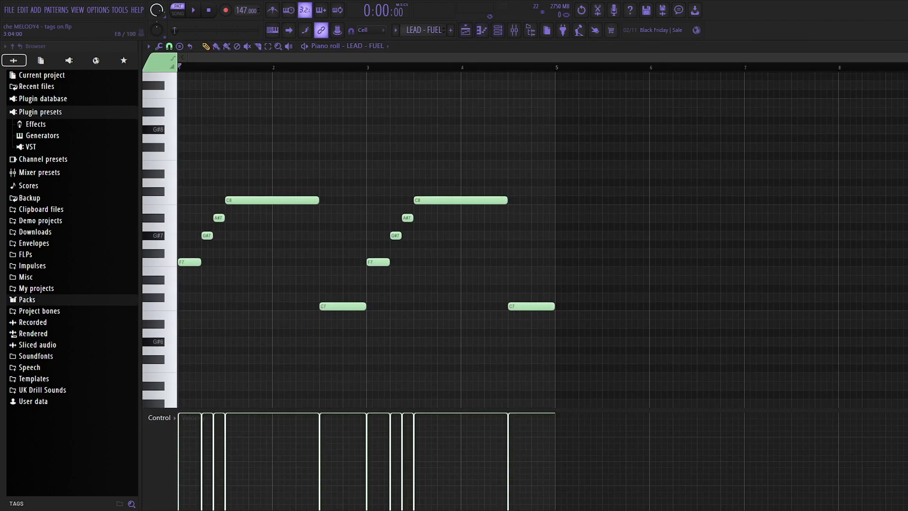
Step: Play the LEAD - FUEL pattern on its own with its Insert 10 effects chain showing in the mixer
key(space)
click(514, 30)
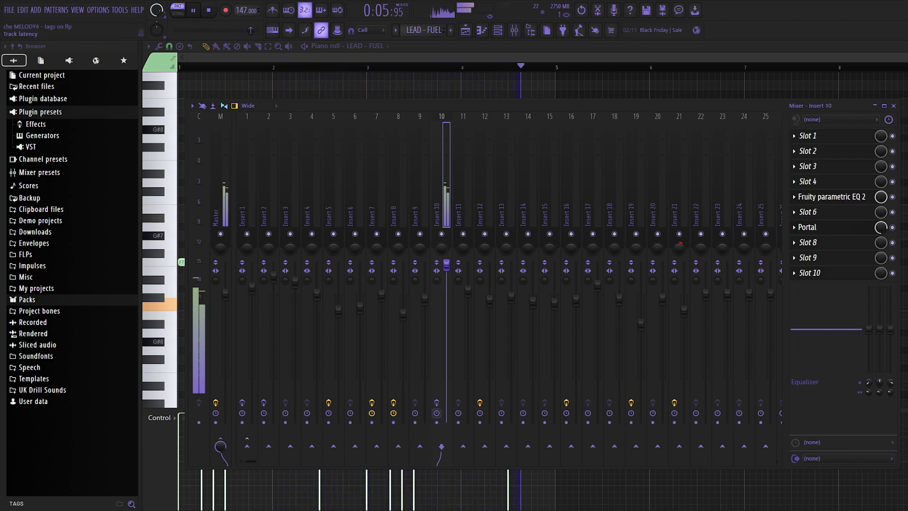
key(space)
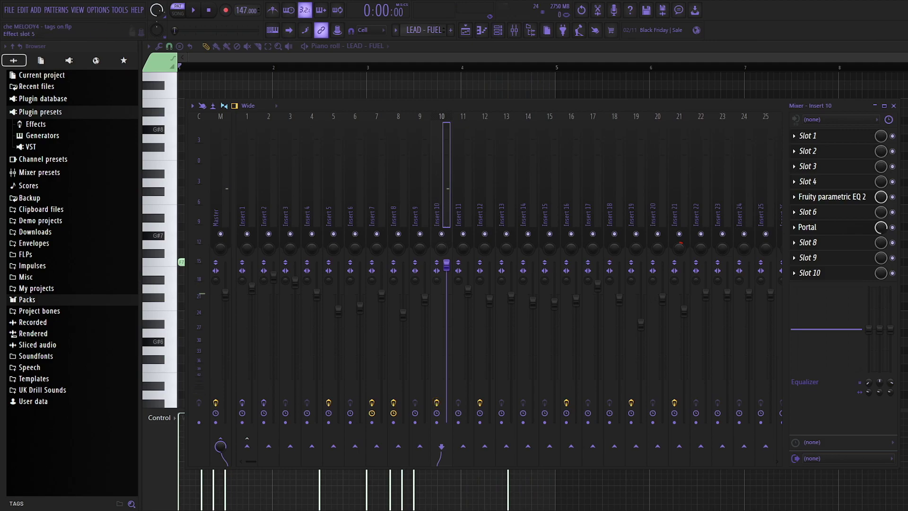
Step: Inspect the Fruity parametric EQ 2 curve and the Portal preset on Insert 10
click(832, 197)
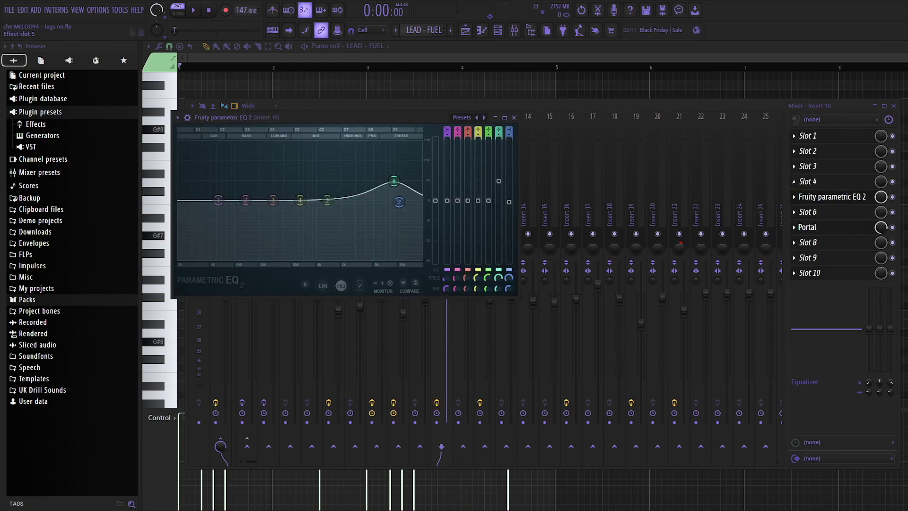
click(812, 196)
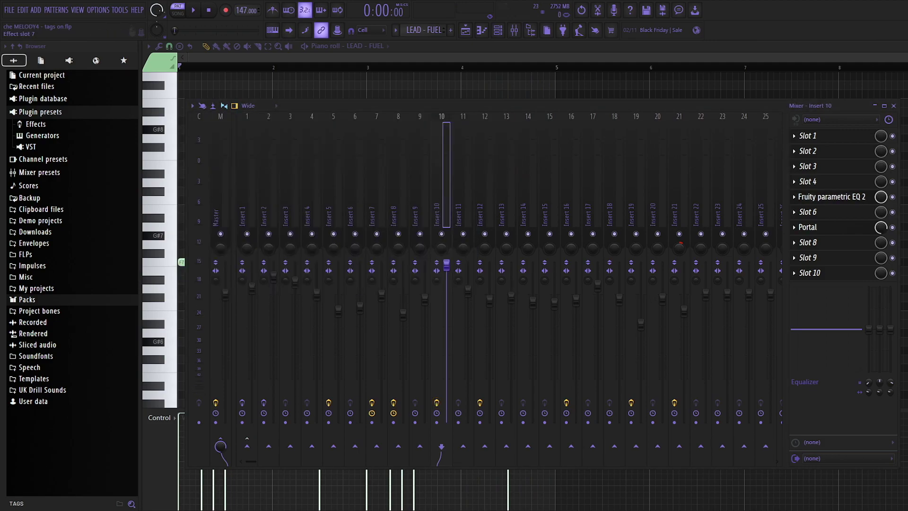
click(807, 227)
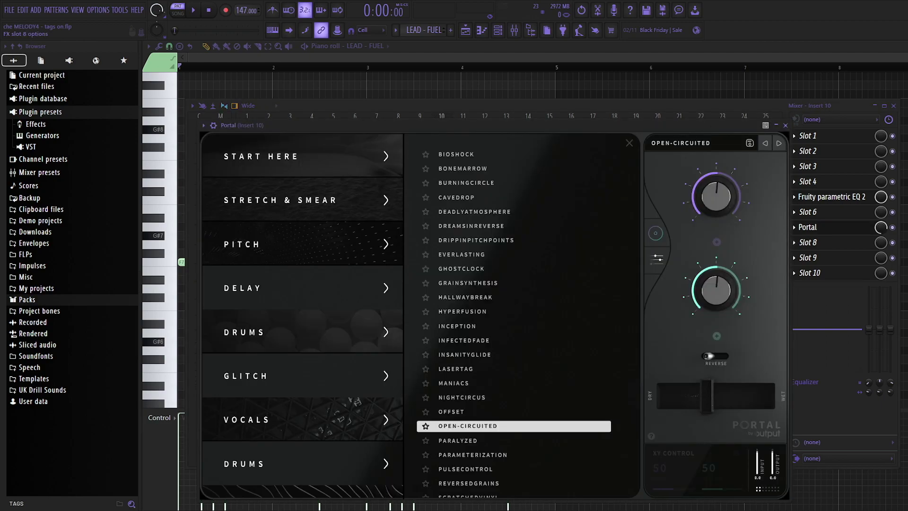
scroll(303, 257, down, 10)
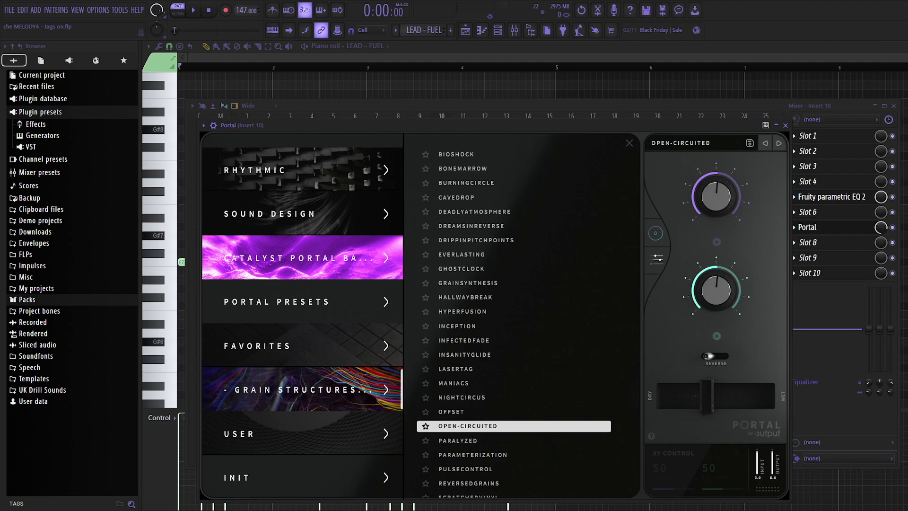
click(786, 126)
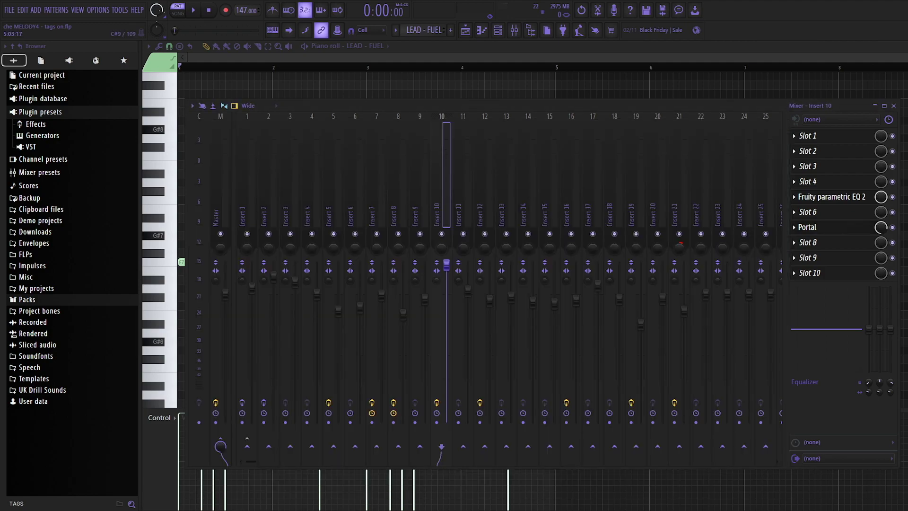
Step: Close the mixer and replay the LEAD - FUEL pattern in the piano roll
key(Escape)
key(space)
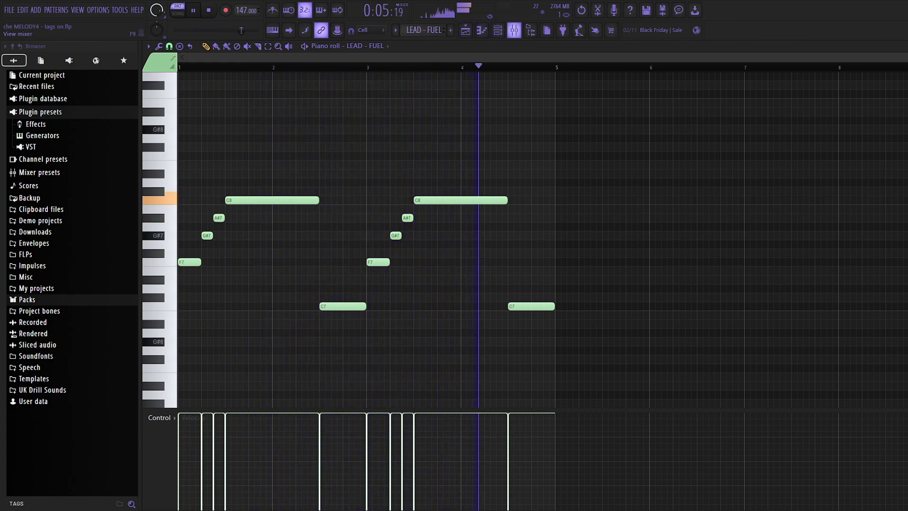
key(space)
Step: Play the melody tracks together from bar 19 of the playlist with the drum tracks muted, viewing their levels in the mixer
click(465, 31)
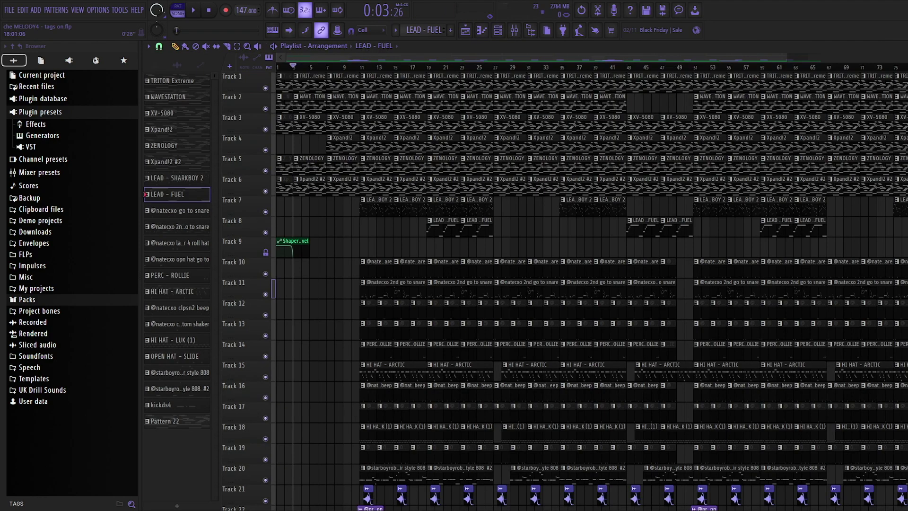
click(514, 31)
click(895, 103)
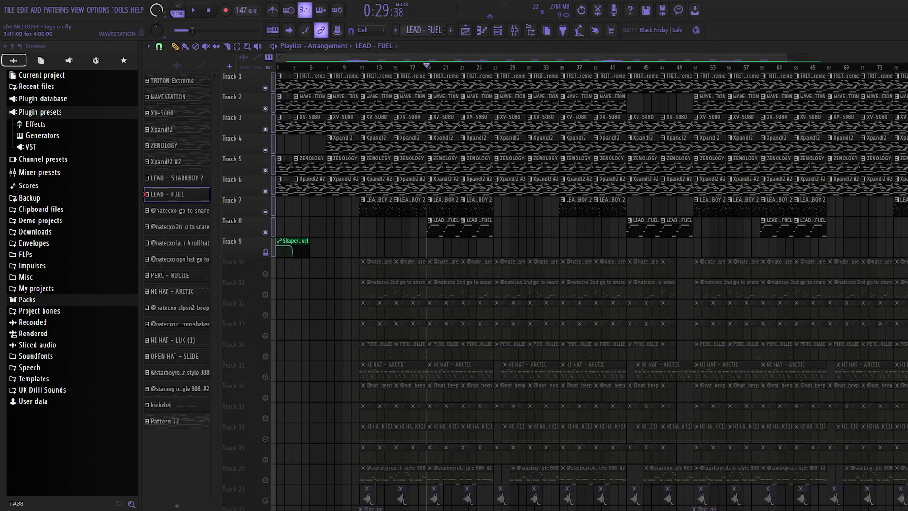
key(space)
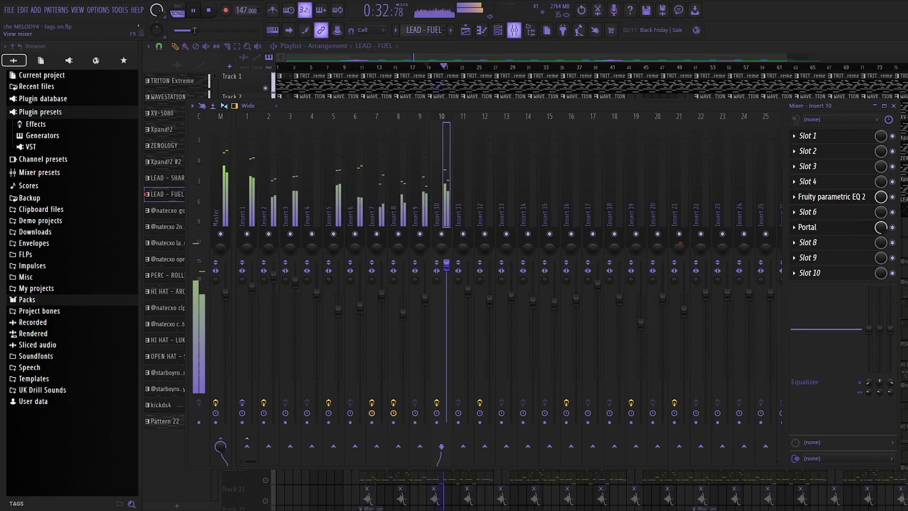
key(F9)
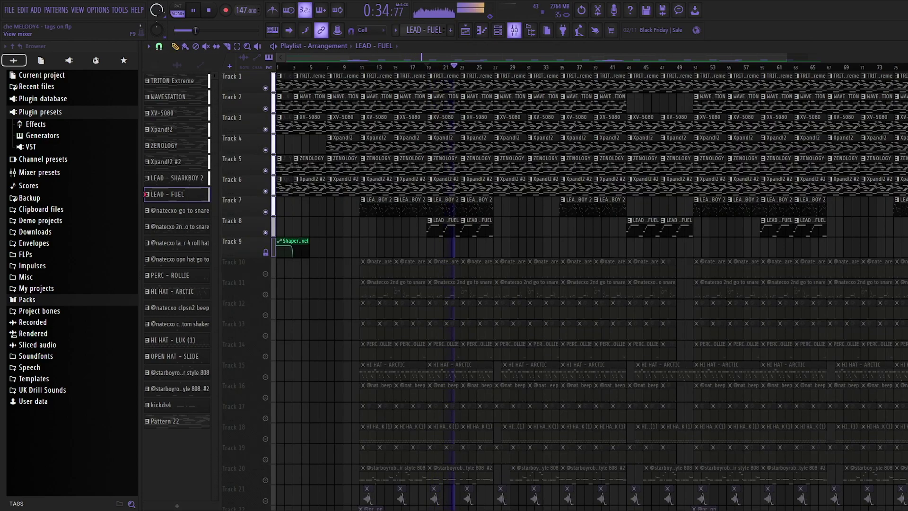
key(space)
Step: Move the playlist playback position to bar 7 and select Insert 1 in the mixer
key(F9)
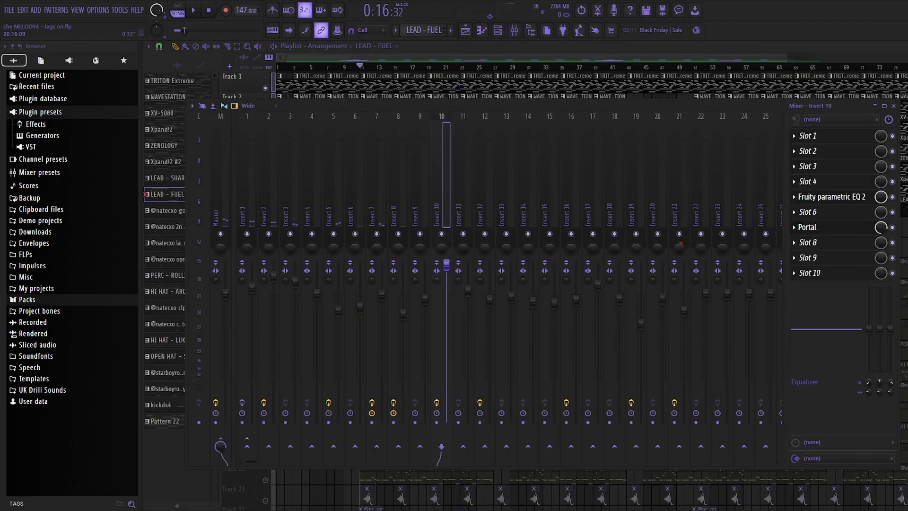
key(F9)
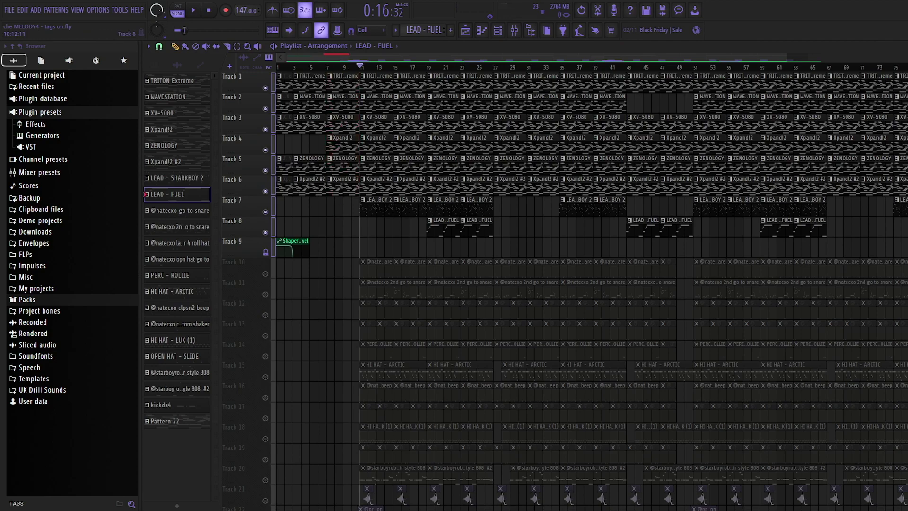
click(326, 66)
key(F9)
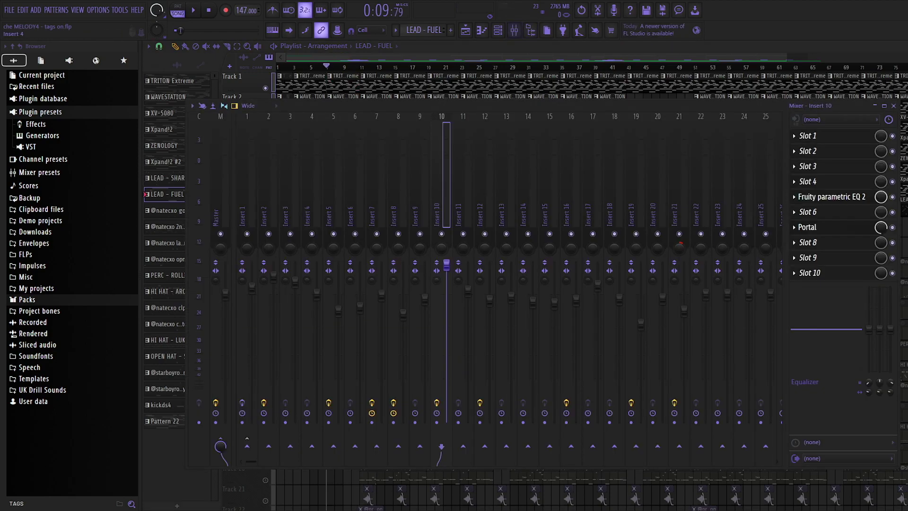
click(246, 175)
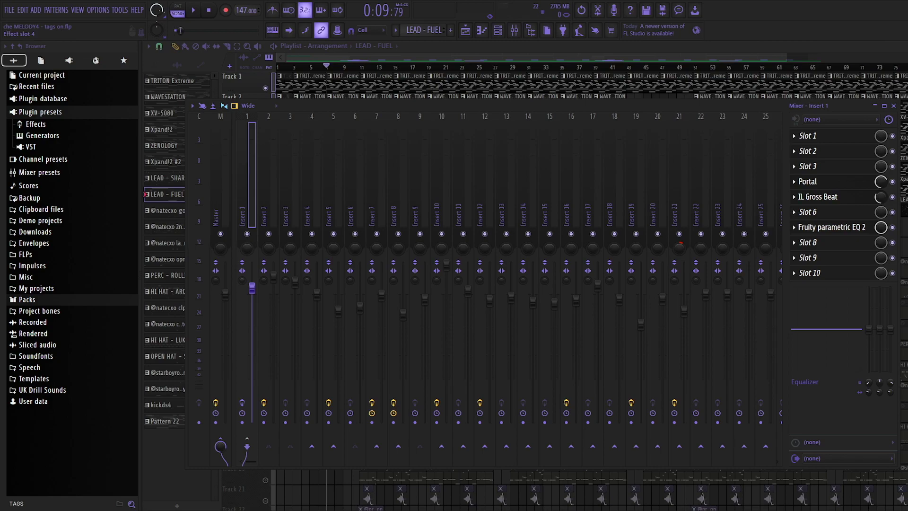
Step: Inspect the Portal, IL Gross Beat and Fruity parametric EQ 2 settings on Insert 1 and close all the windows
click(807, 181)
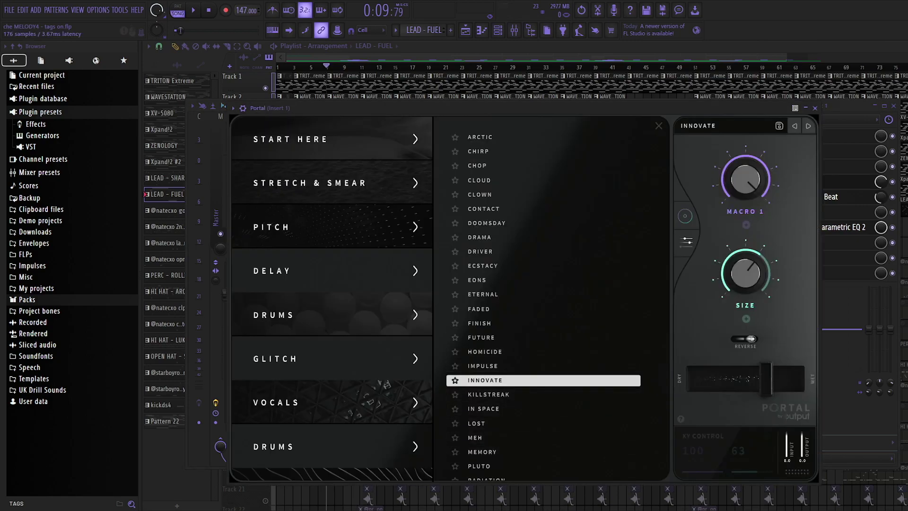
click(831, 197)
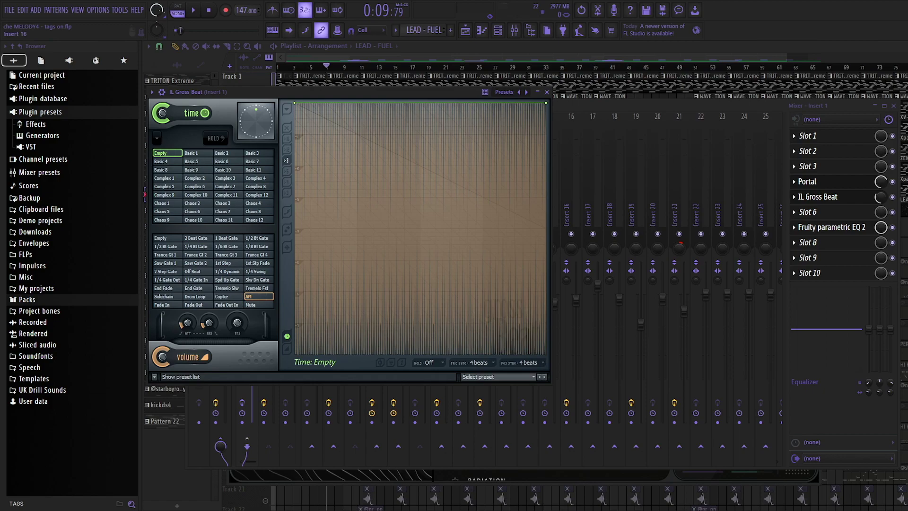
click(831, 227)
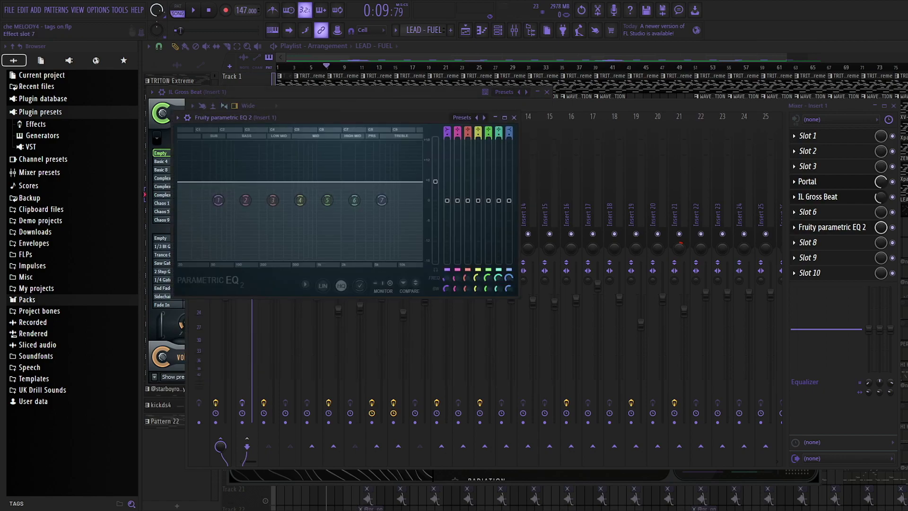
key(Escape)
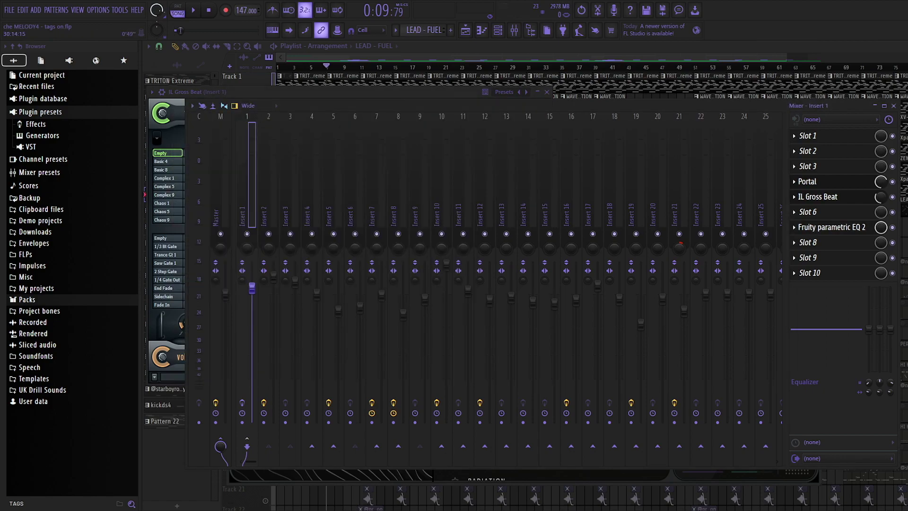
key(F12)
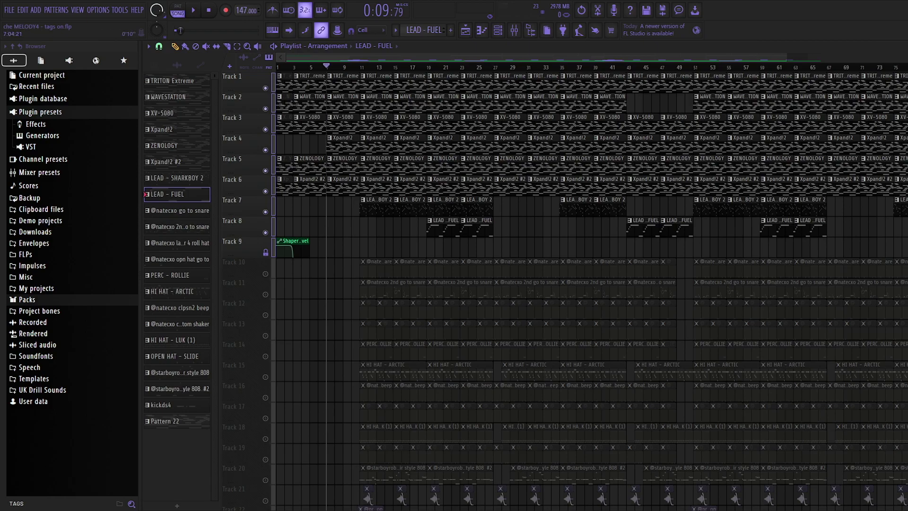
Step: Play the combined melody from bar 7 with Insert 1 showing in the mixer to audition its effects
click(513, 30)
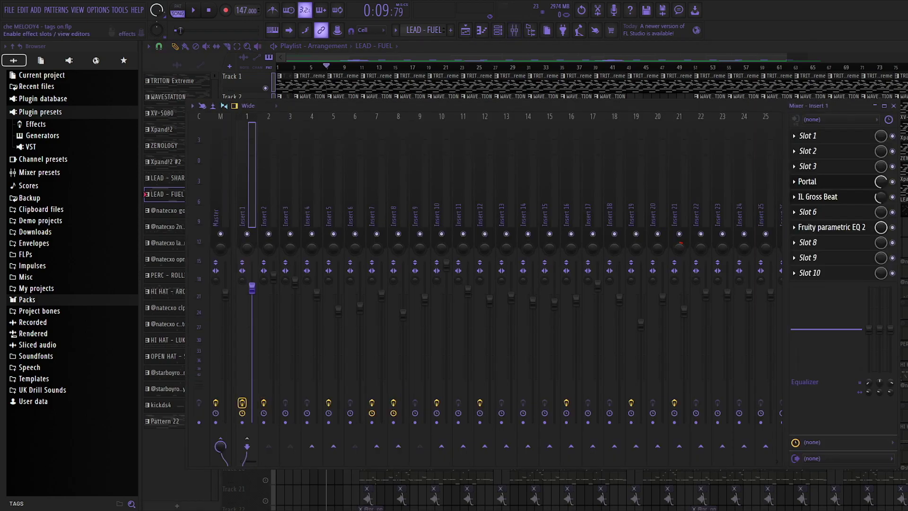
key(space)
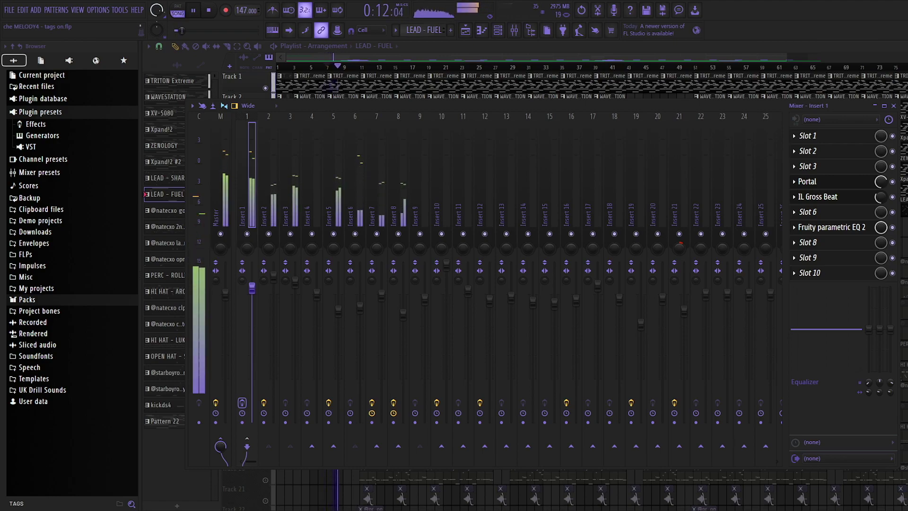
key(space)
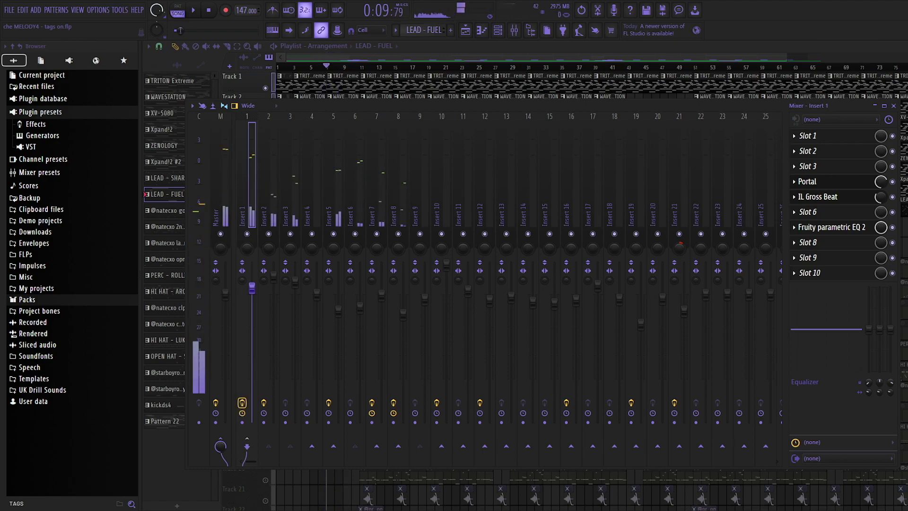
Step: Replay the combined melody from bar 7 while viewing the mixer levels, and close the mixer
key(space)
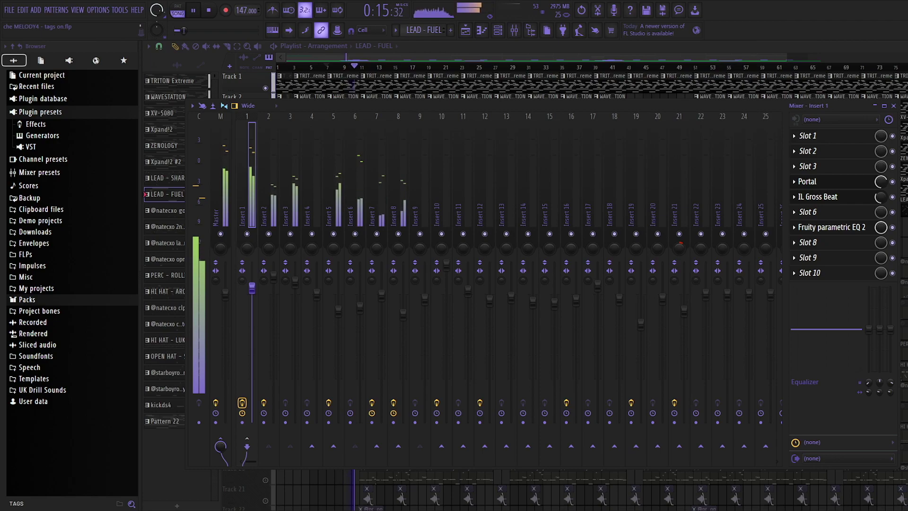
key(space)
key(F9)
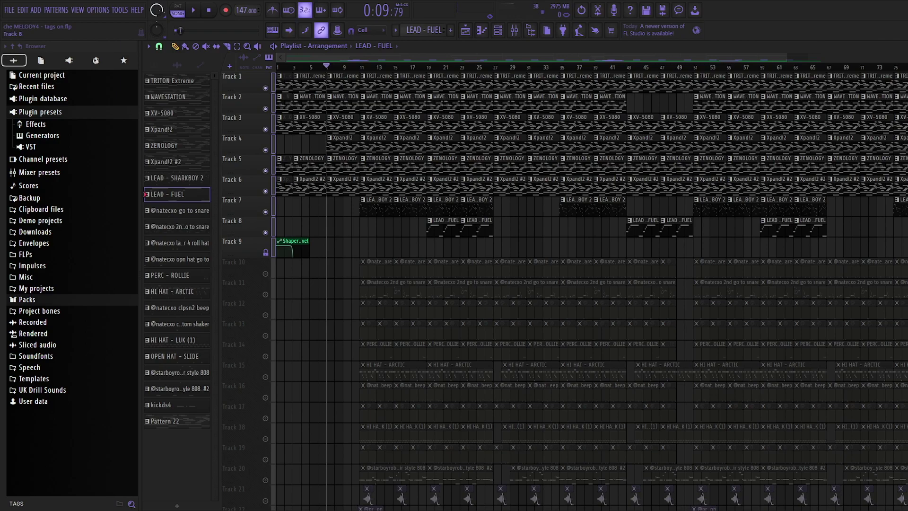
Step: Mute the melody tracks, enable drum tracks 10 to 21 with transition track 22 muted, and move the playback position to bar 11
scroll(246, 247, down, 3)
right_click(266, 253)
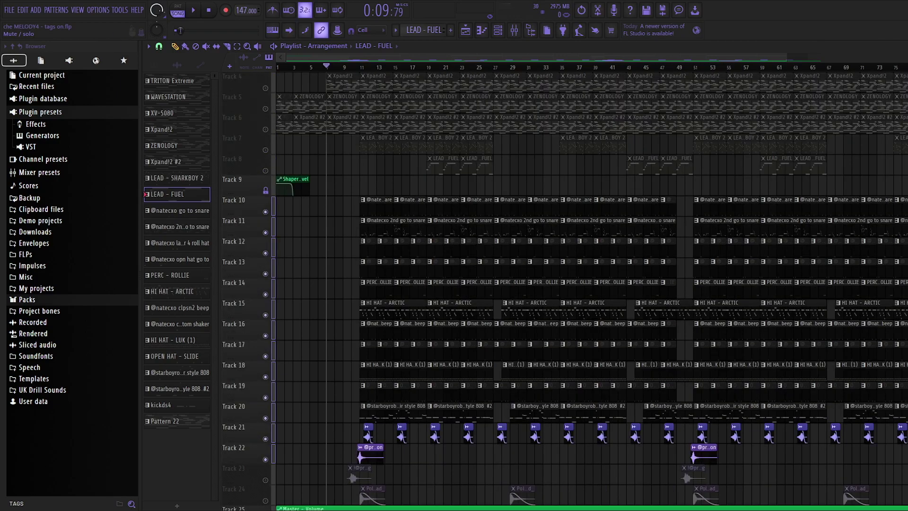
scroll(375, 206, up, 3)
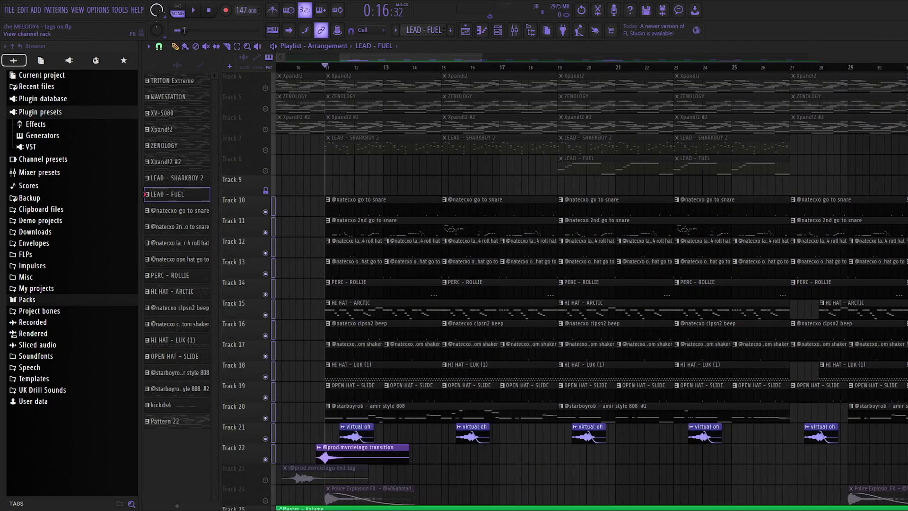
scroll(266, 312, down, 3)
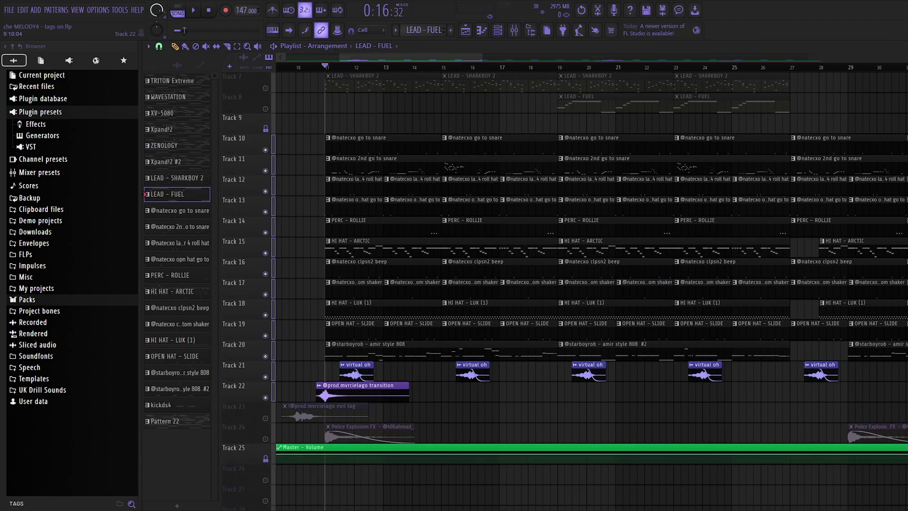
key(F9)
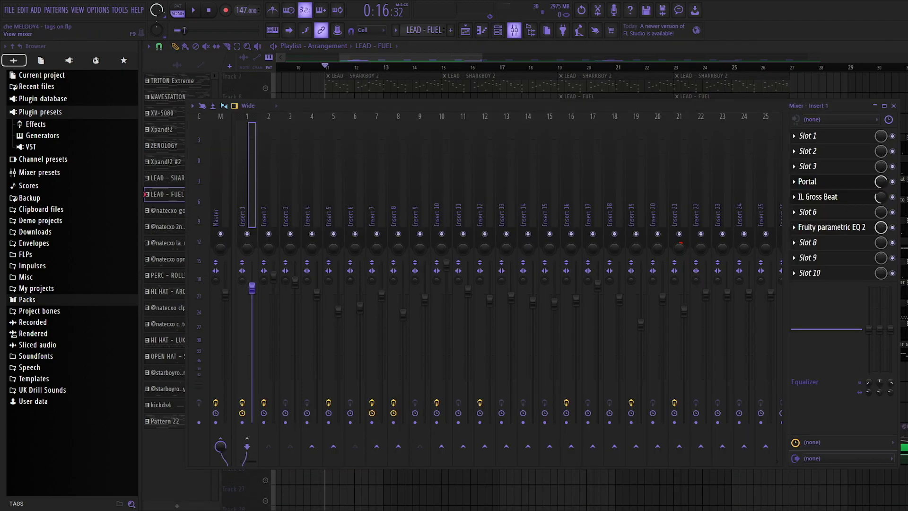
key(F9)
click(266, 397)
Step: Play the drum tracks together from bar 11 of the playlist to audition the full drum pattern
key(space)
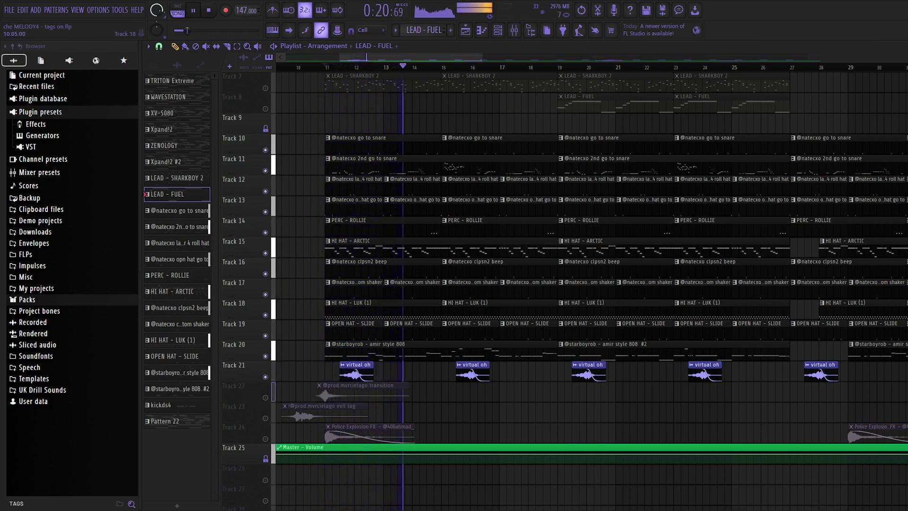
scroll(589, 291, up, 1)
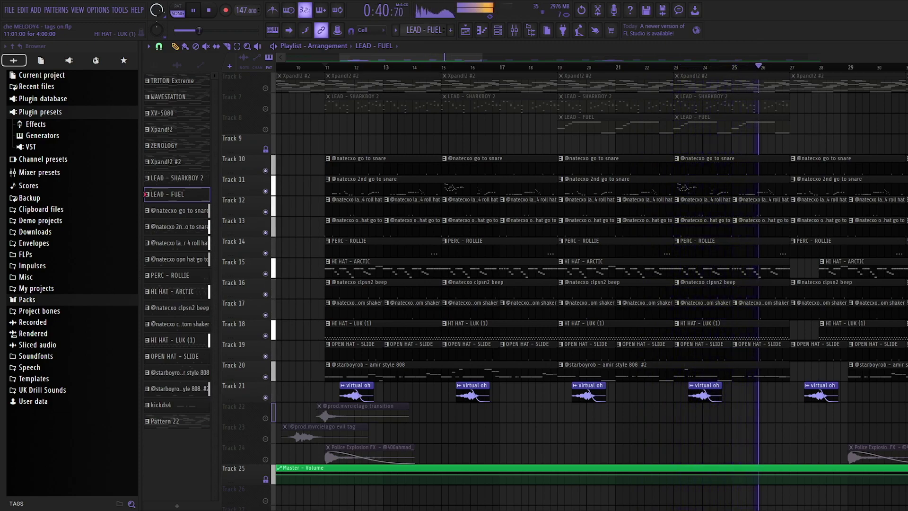
key(space)
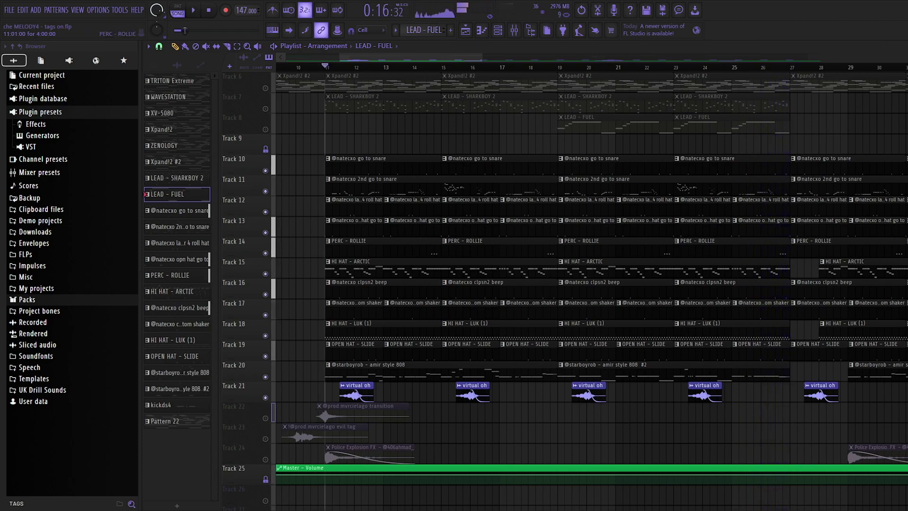
Step: Examine the go to snare notes in the piano roll and play the pattern alone with the metronome on
double_click(354, 165)
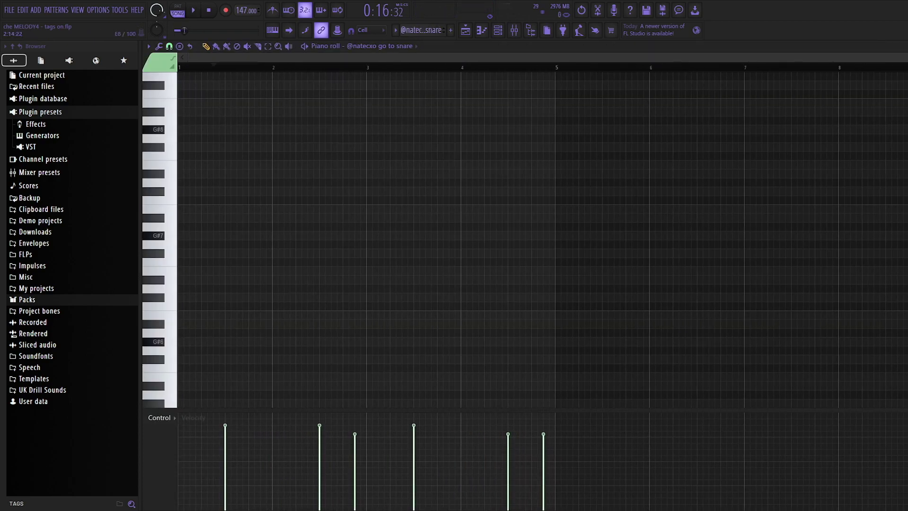
scroll(303, 200, down, 3)
scroll(542, 239, down, 3)
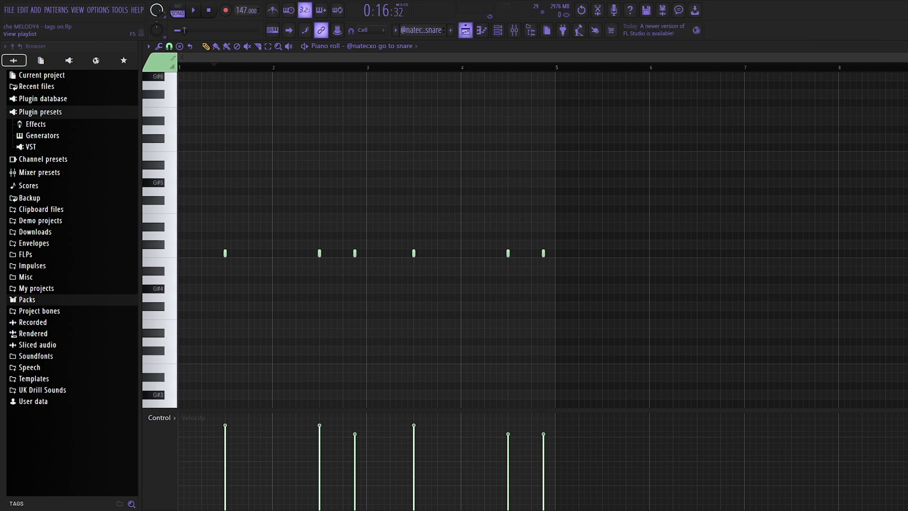
click(465, 30)
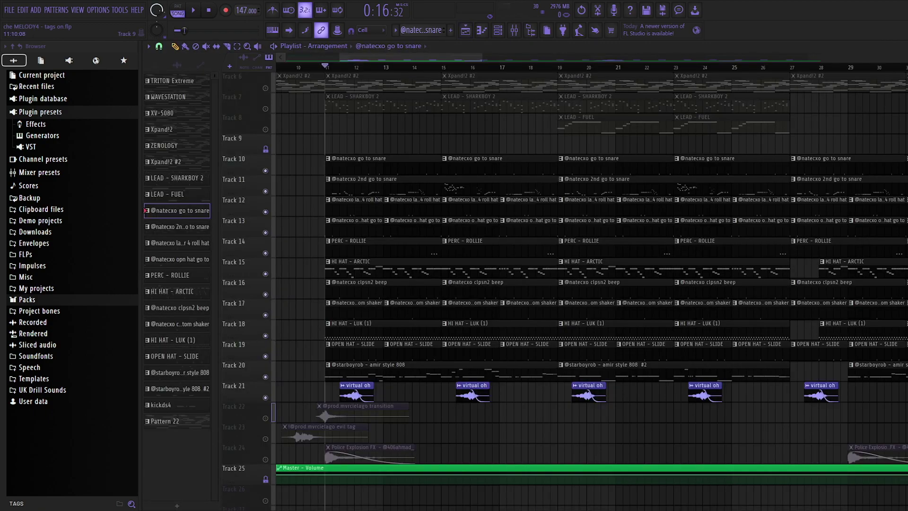
double_click(346, 165)
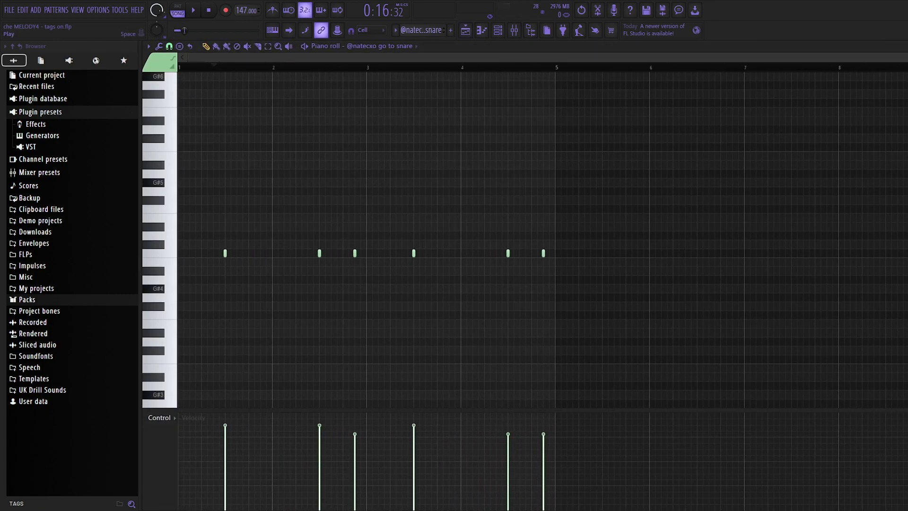
key(space)
key(ctrl+m)
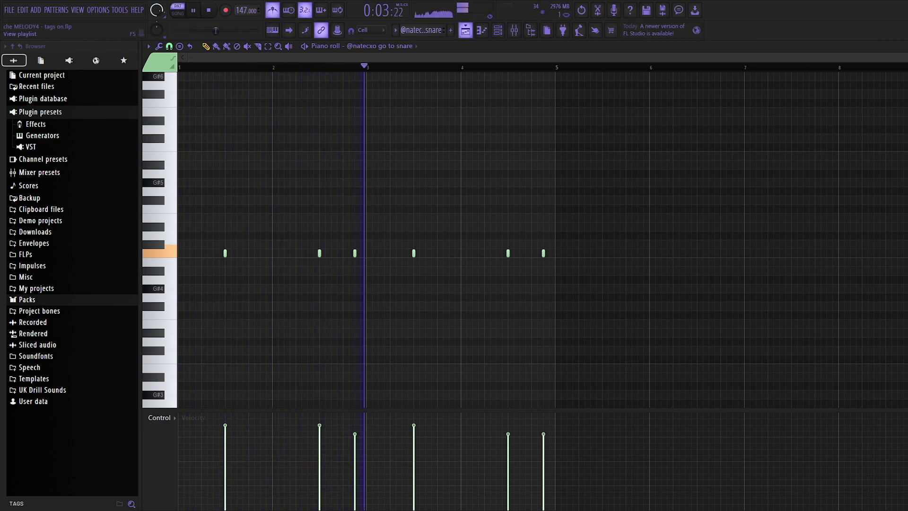
key(F5)
Step: Audition the clpsn2 beep pattern from track 16 in the piano roll and return to the playlist
scroll(302, 284, up, 2)
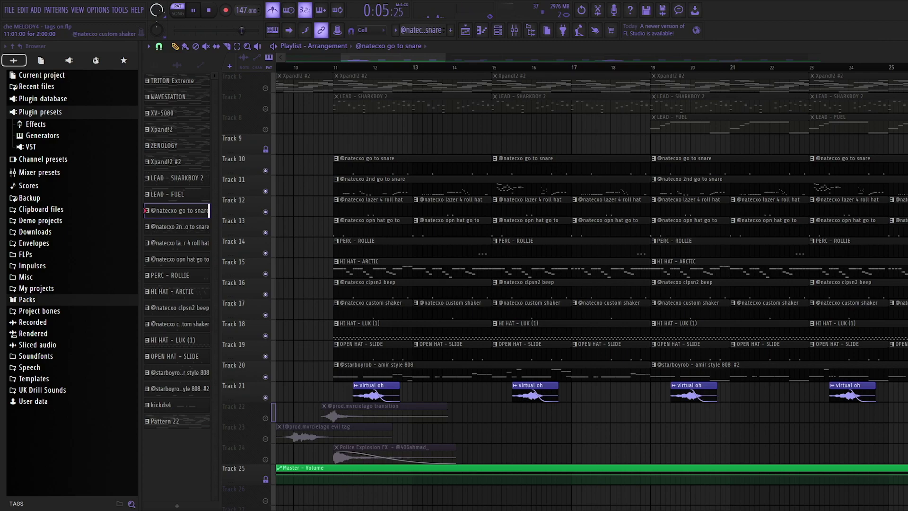
double_click(362, 288)
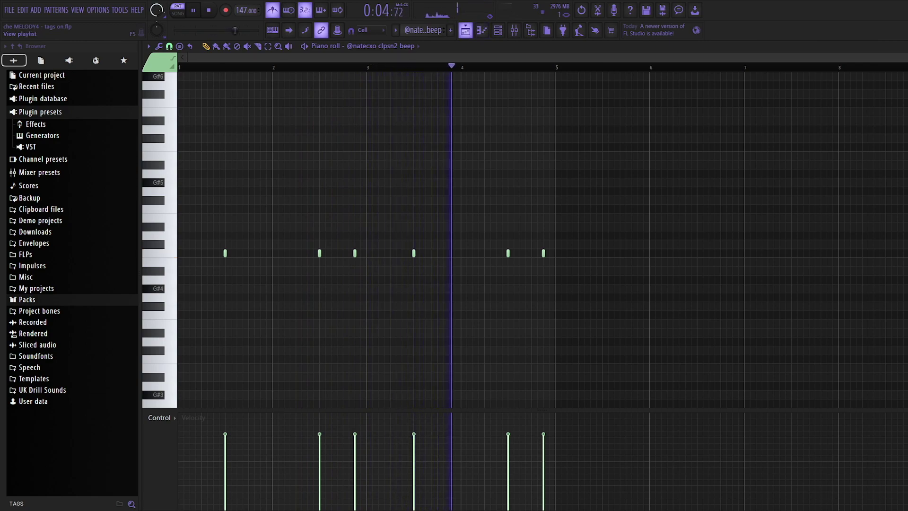
key(F5)
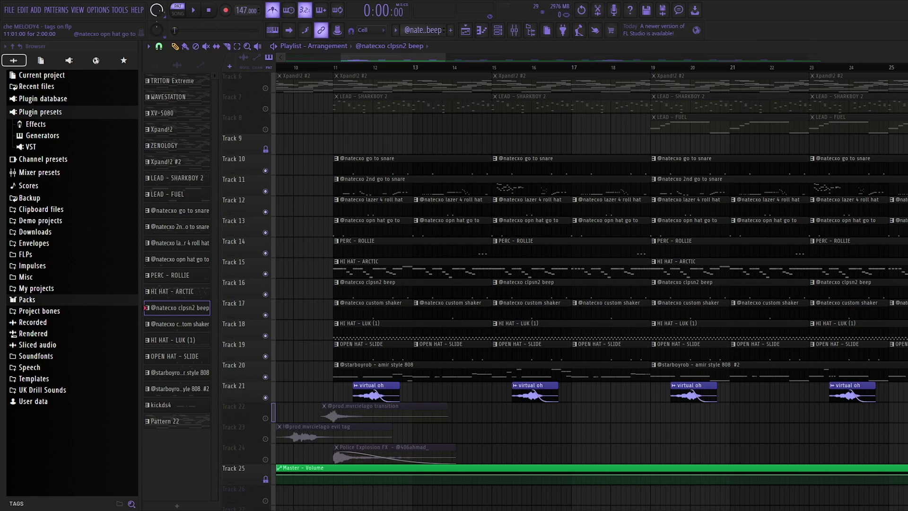
Step: Audition the opn hat go to and lazer 4 roll hat patterns one after the other in the piano roll
double_click(385, 220)
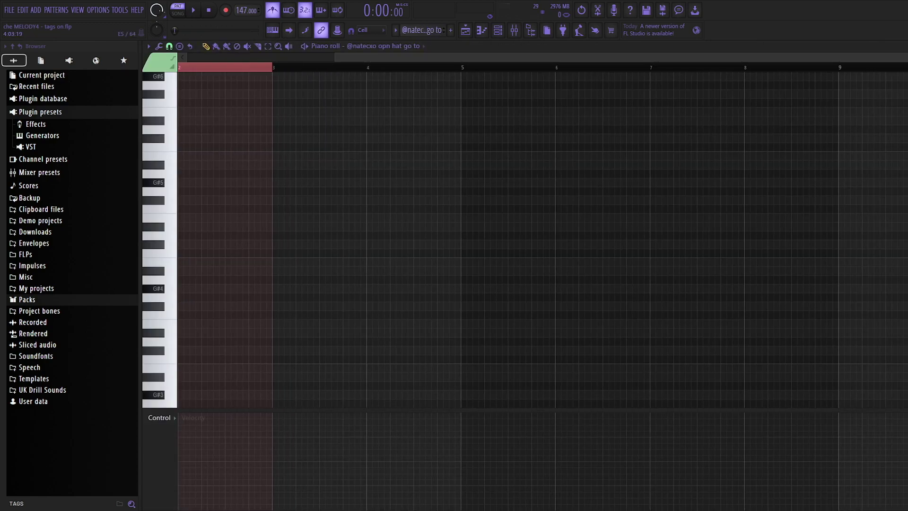
key(space)
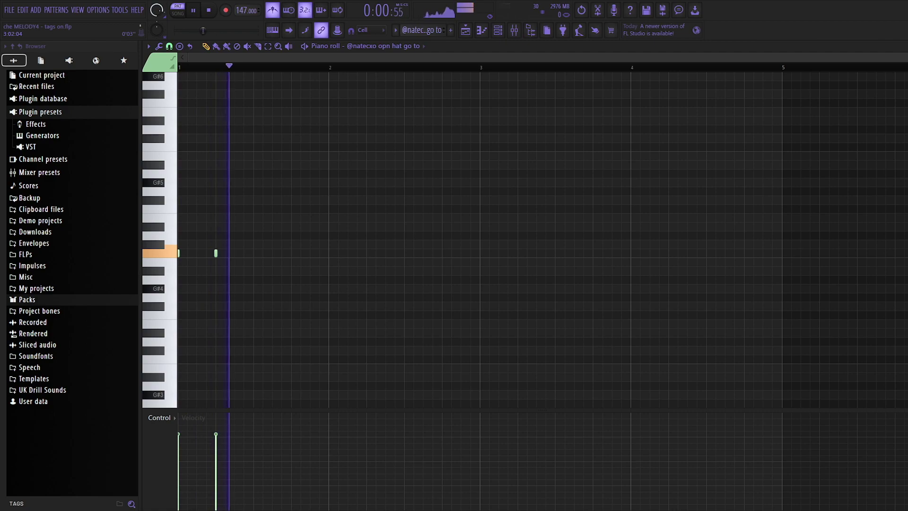
key(F5)
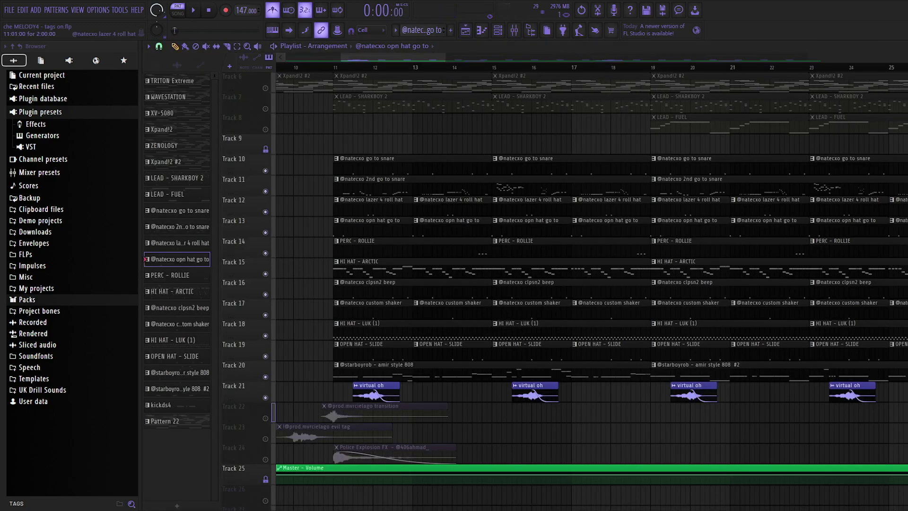
double_click(355, 200)
key(space)
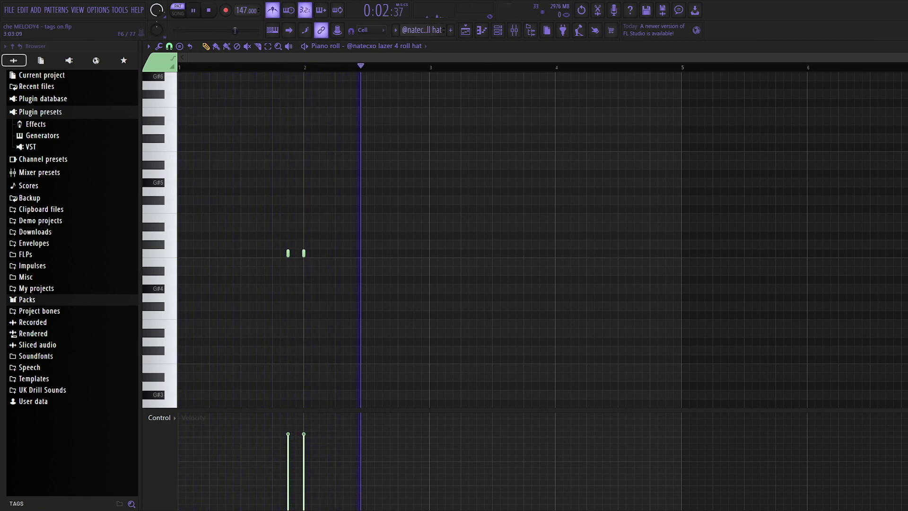
click(466, 30)
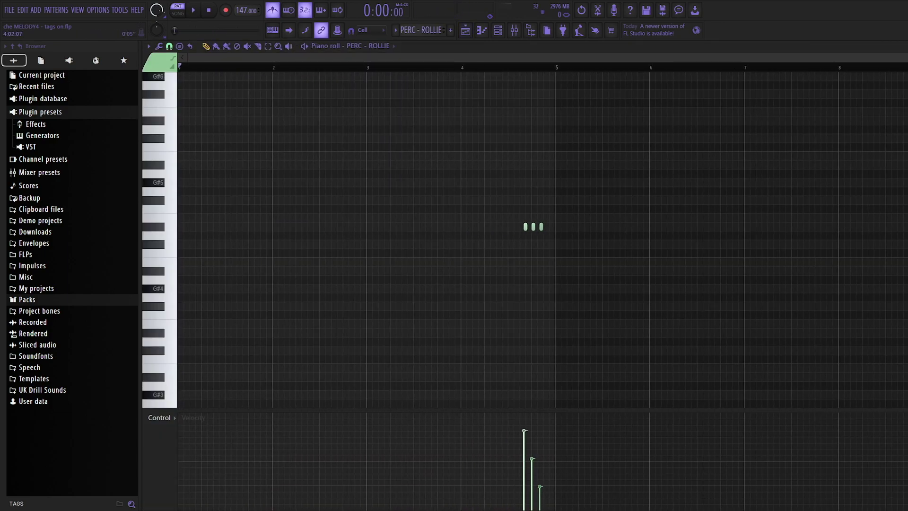
Step: Audition the PERC - ROLLIE and custom shaker patterns in the piano roll and return to the playlist
key(space)
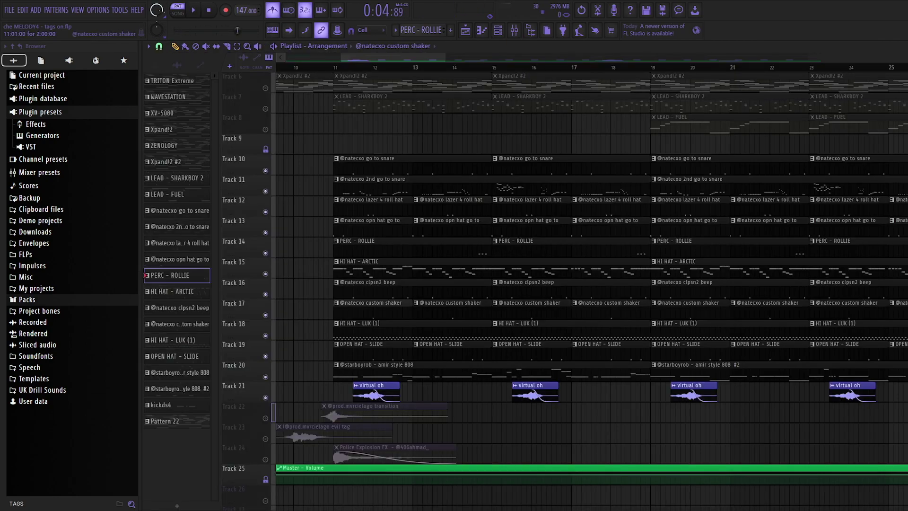
double_click(373, 309)
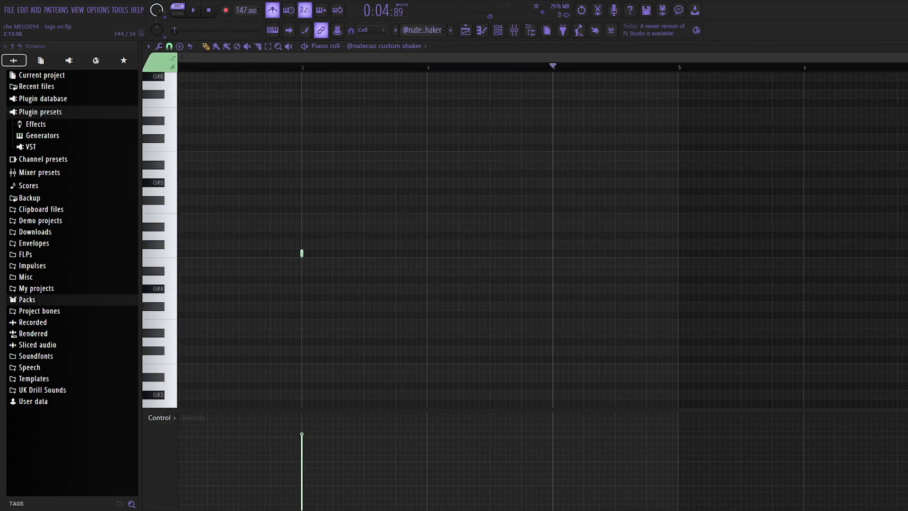
key(space)
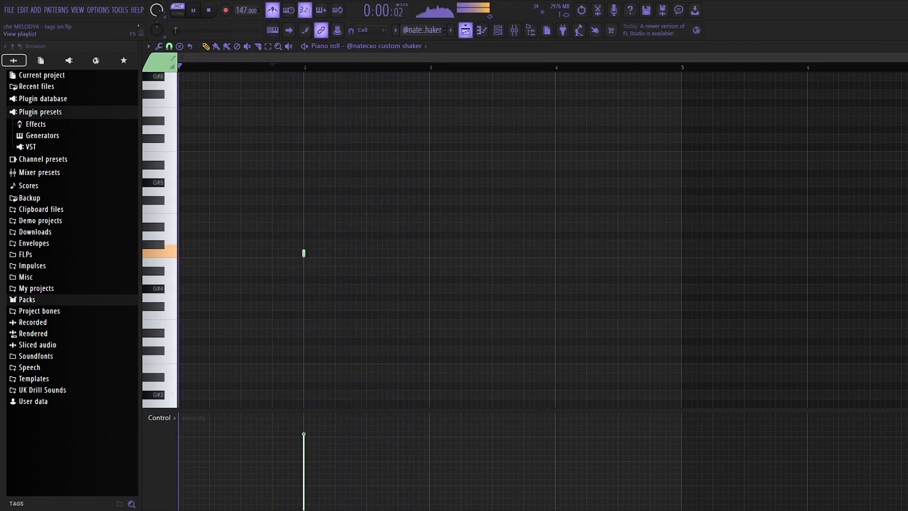
key(space)
key(F5)
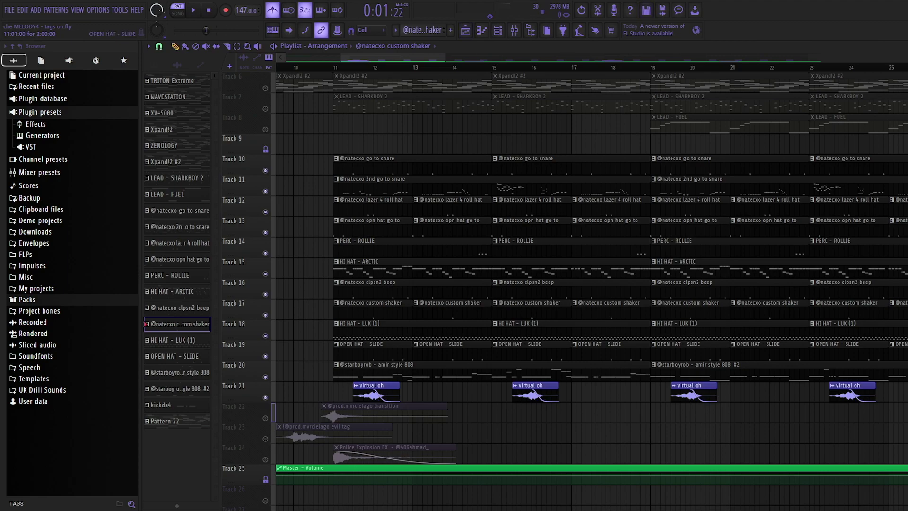
Step: Audition the OPEN HAT - SLIDE pattern in the piano roll and return to the playlist
double_click(373, 351)
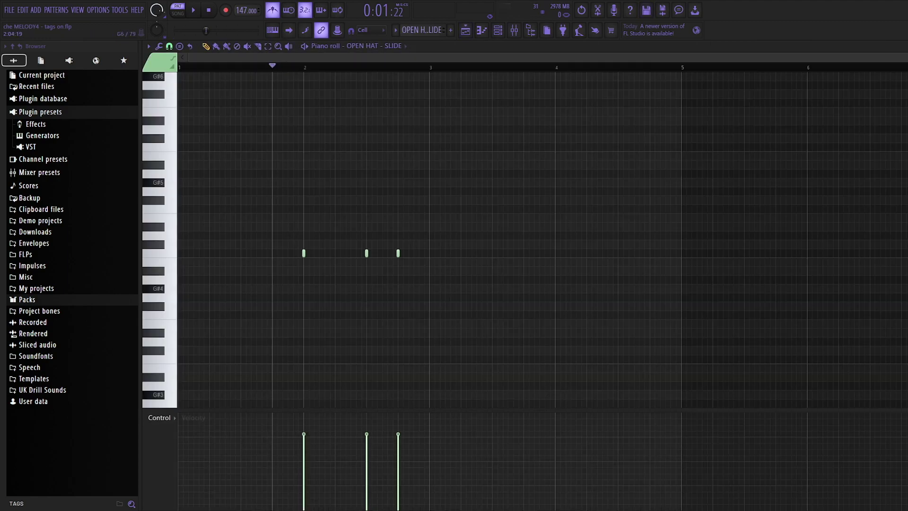
key(space)
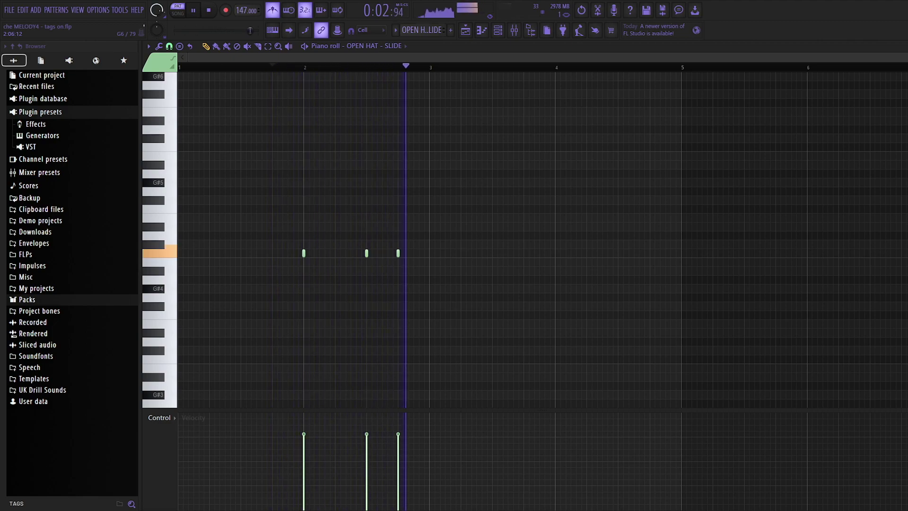
key(space)
key(F5)
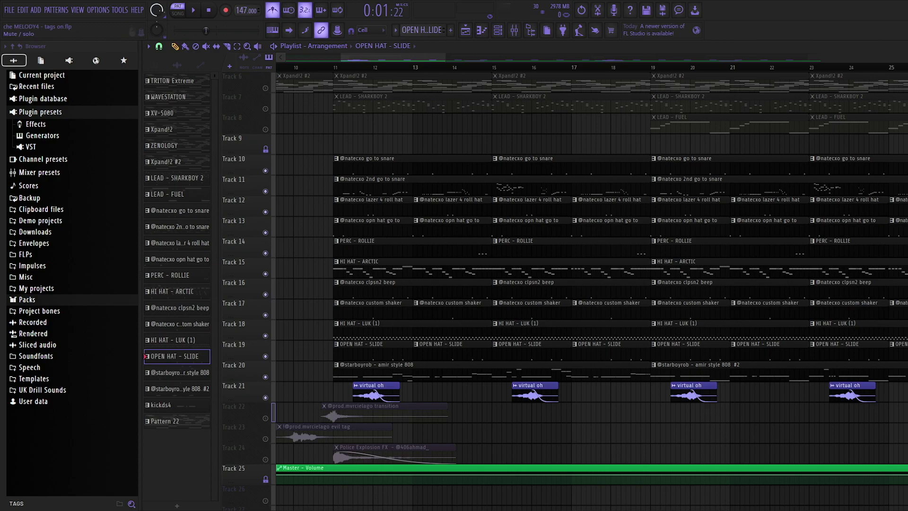
Step: Solo track 21 and play its virtual oh clips from bar 11, then release the solo
right_click(265, 397)
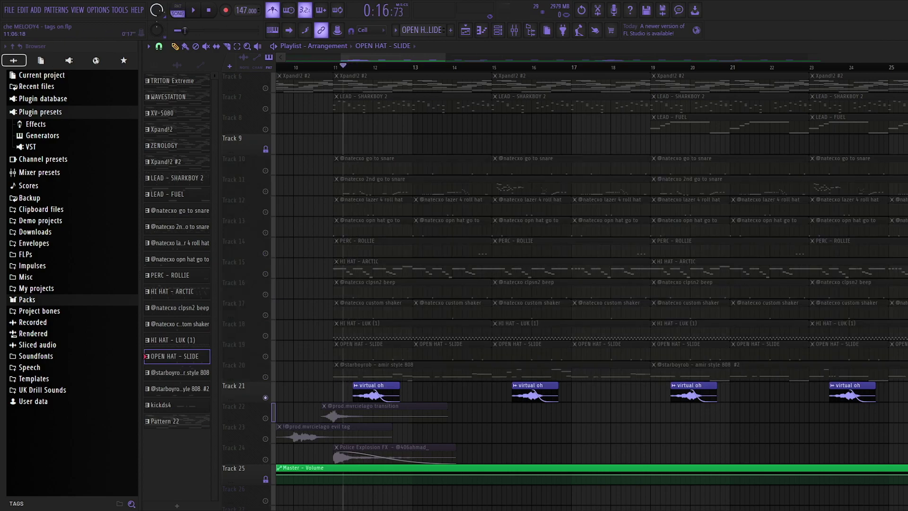
key(space)
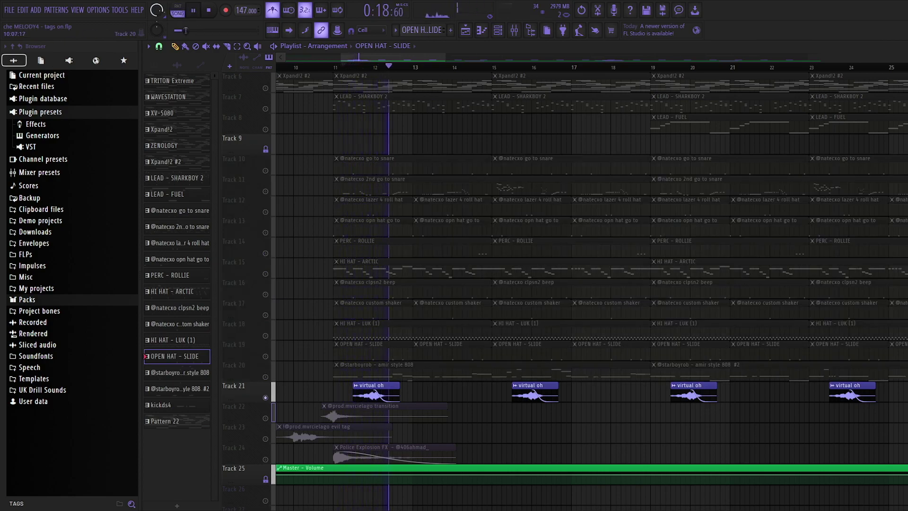
key(space)
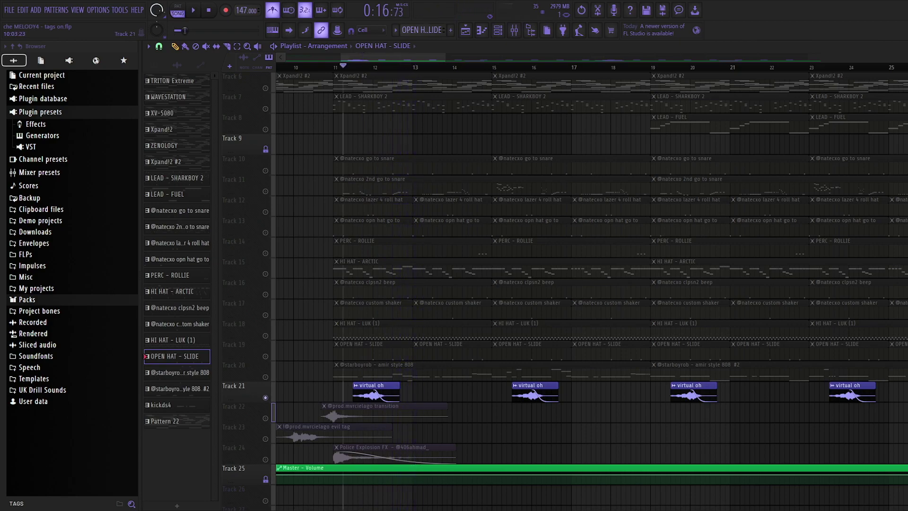
right_click(265, 397)
Step: Solo track 11 and play its 2nd go to snare pattern in the piano roll
right_click(265, 191)
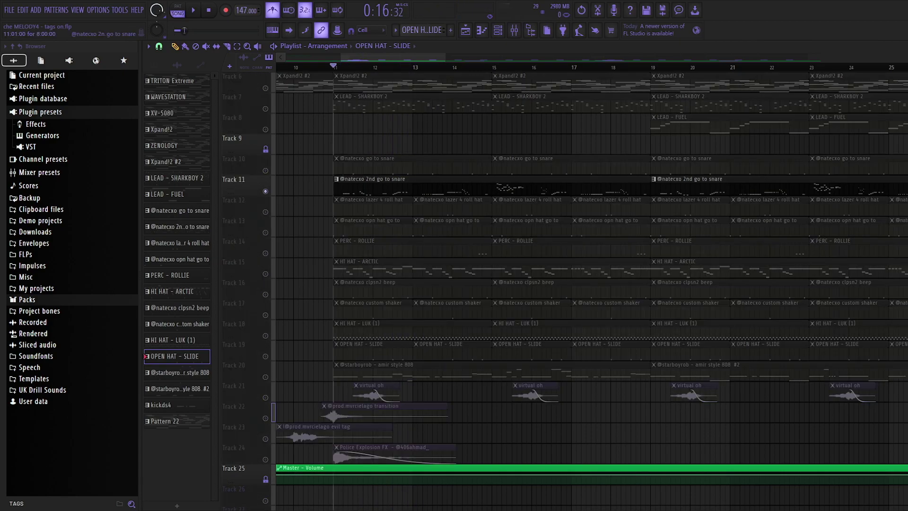
double_click(340, 187)
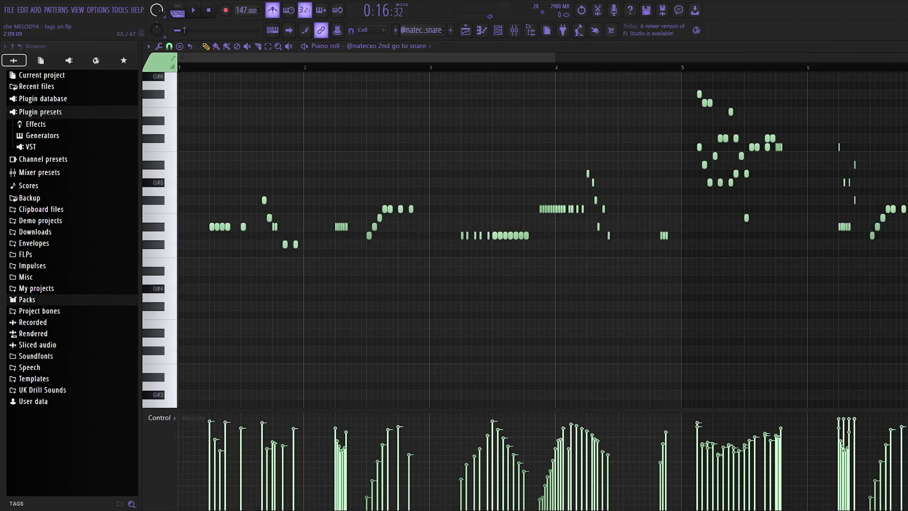
scroll(321, 149, up, 3)
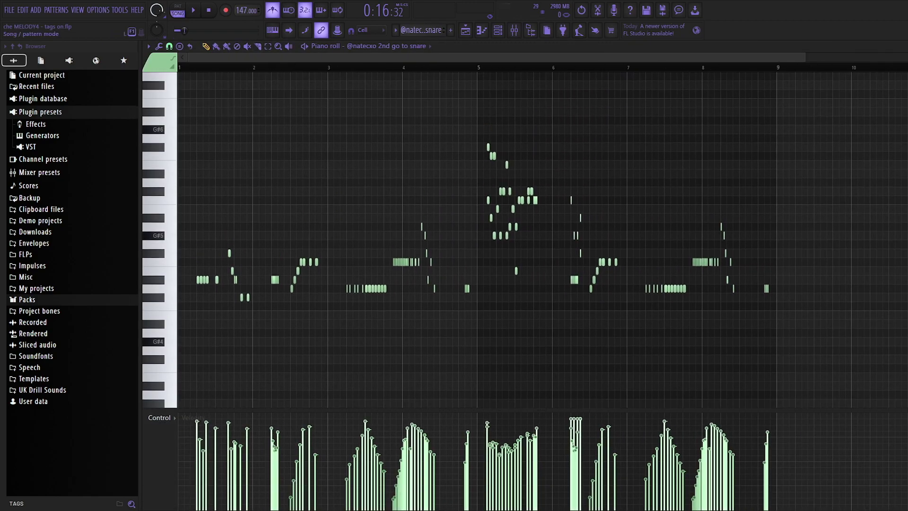
key(space)
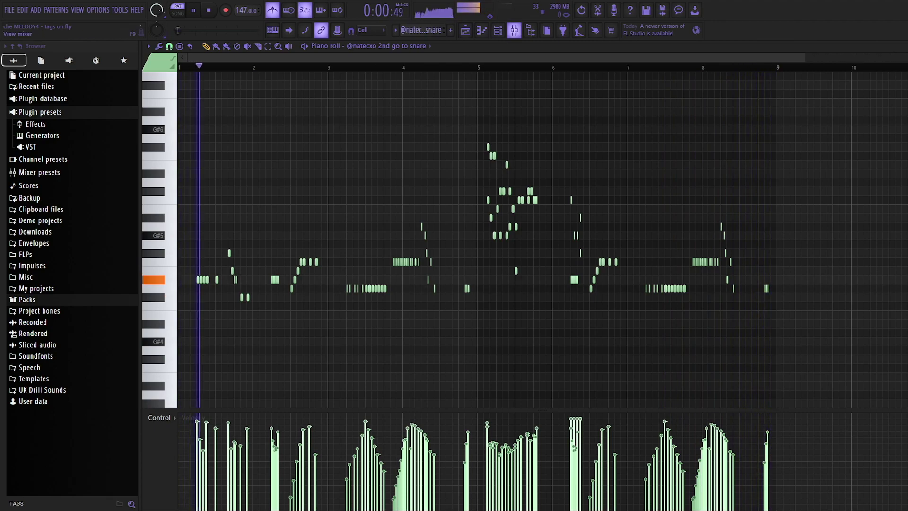
Step: Stop playback and inspect the effects on mixer insert 12, then return to the piano roll
click(513, 30)
key(space)
click(486, 189)
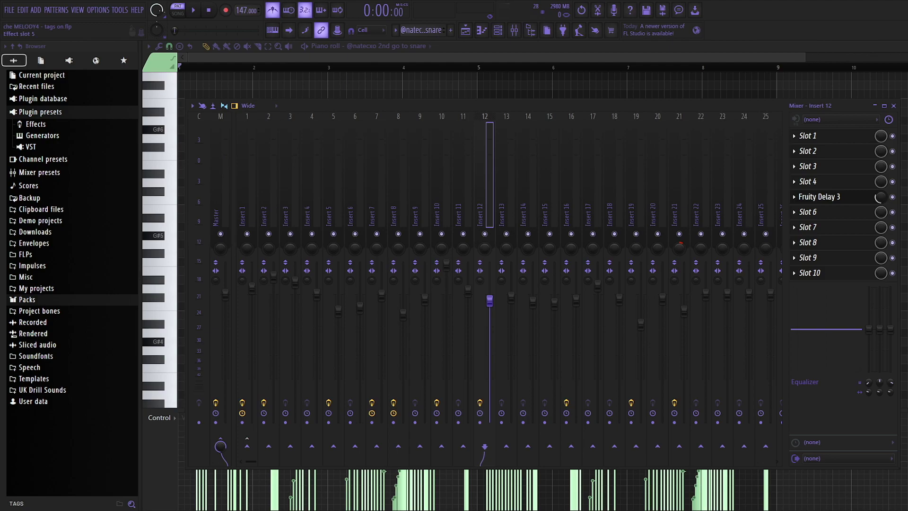
key(F9)
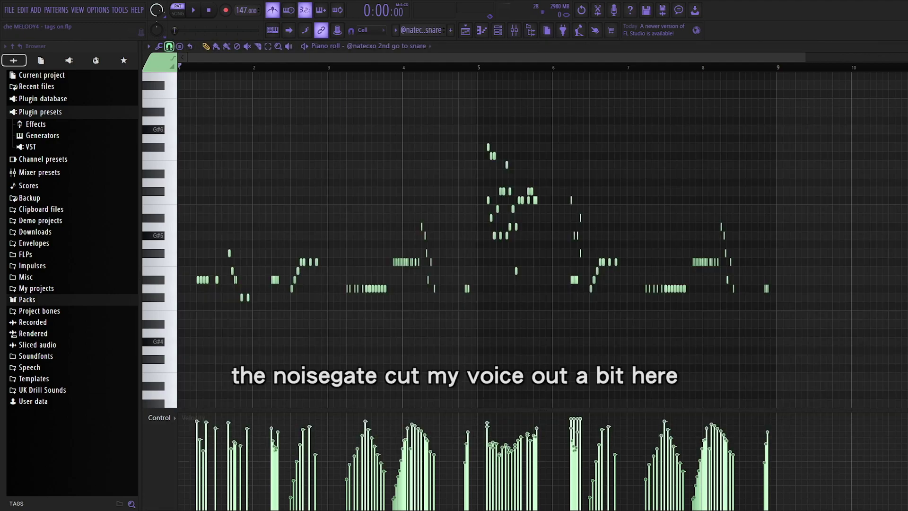
Step: Examine the triplet rolls and pitch changes across the 2nd go to snare pattern's notes
drag(804, 57, 519, 57)
scroll(506, 80, up, 4)
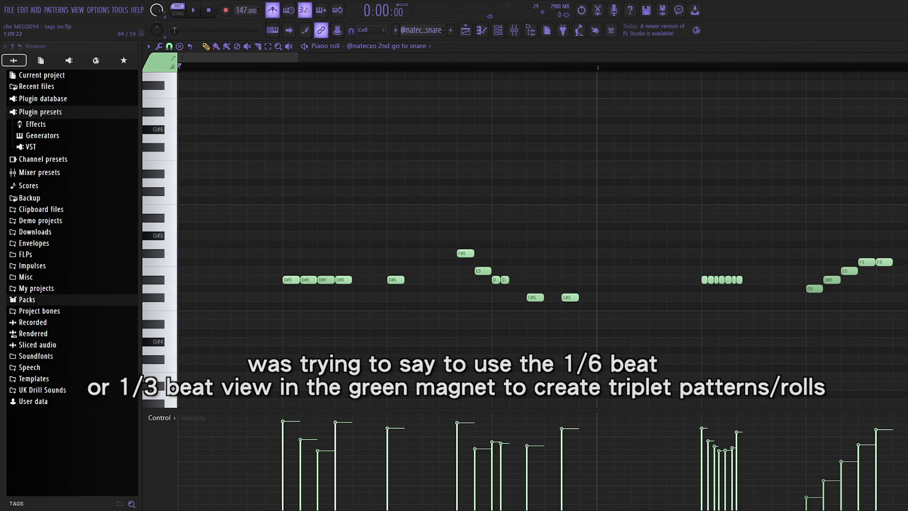
scroll(506, 80, down, 2)
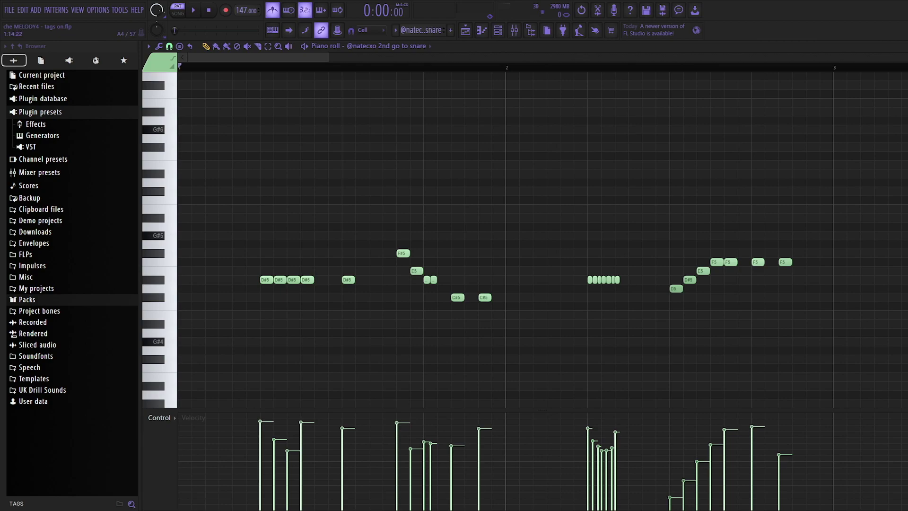
scroll(456, 332, down, 7)
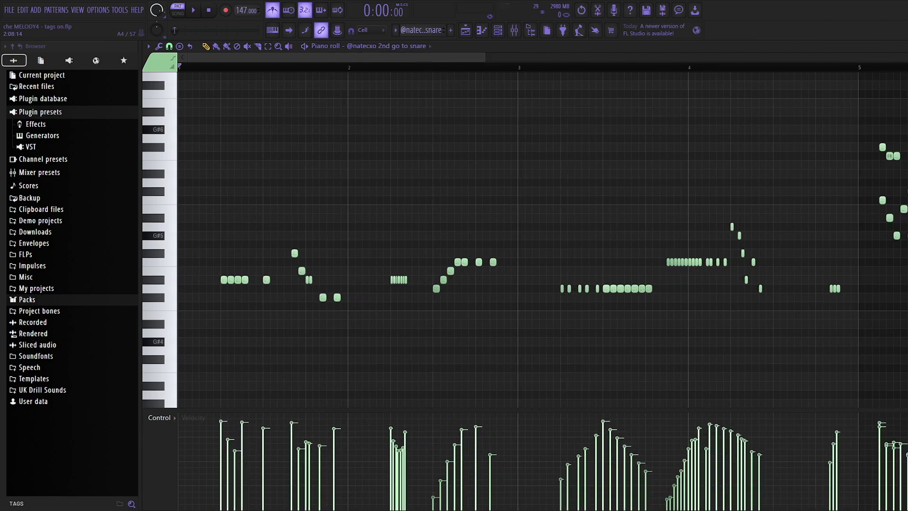
scroll(542, 236, up, 6)
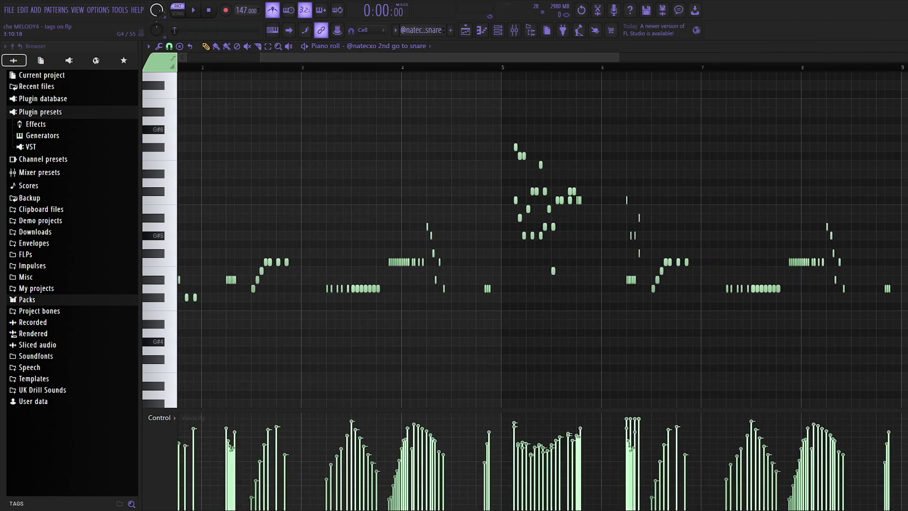
scroll(393, 368, down, 3)
scroll(297, 368, up, 4)
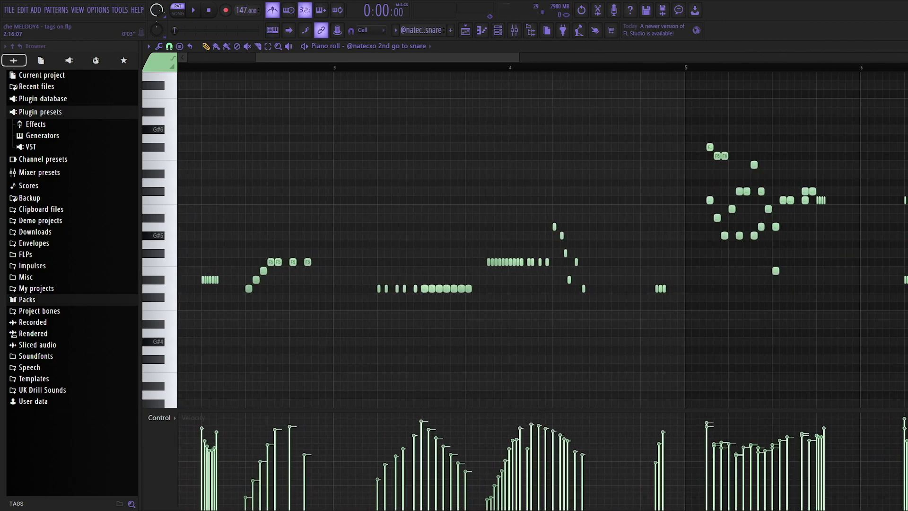
scroll(542, 236, down, 3)
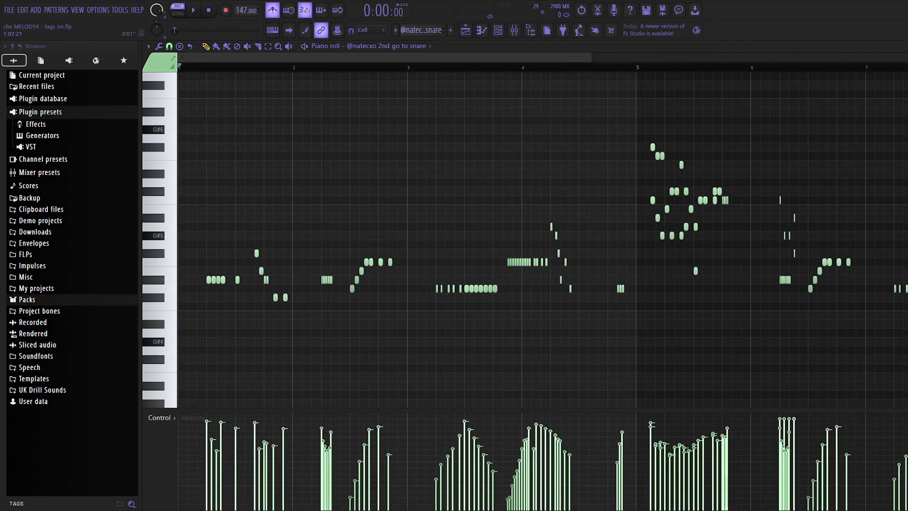
Step: Unmute track 10 alongside track 11 and play both snare patterns together in the playlist from bar 11
key(F5)
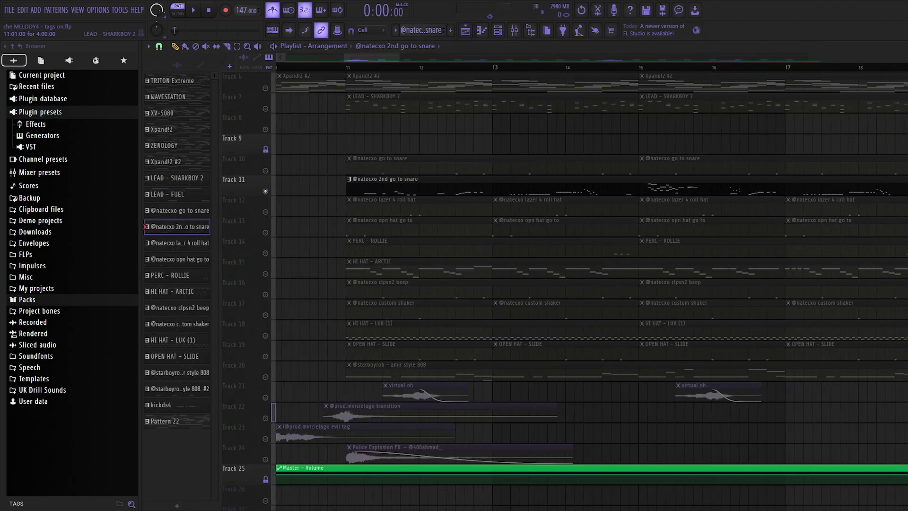
key(l)
click(265, 170)
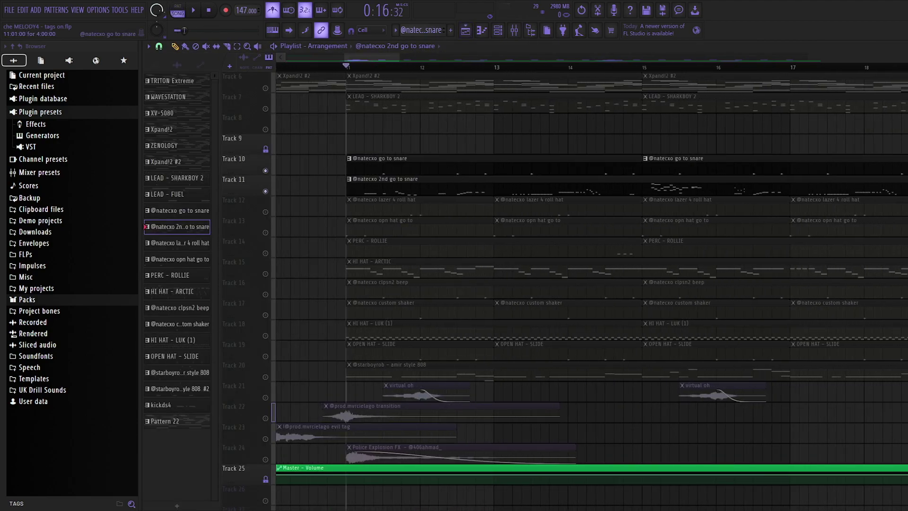
scroll(403, 255, up, 3)
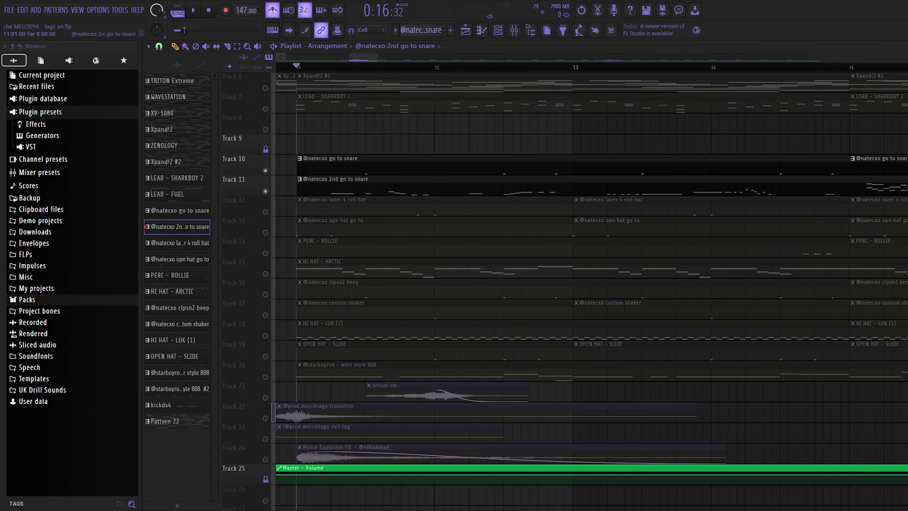
key(space)
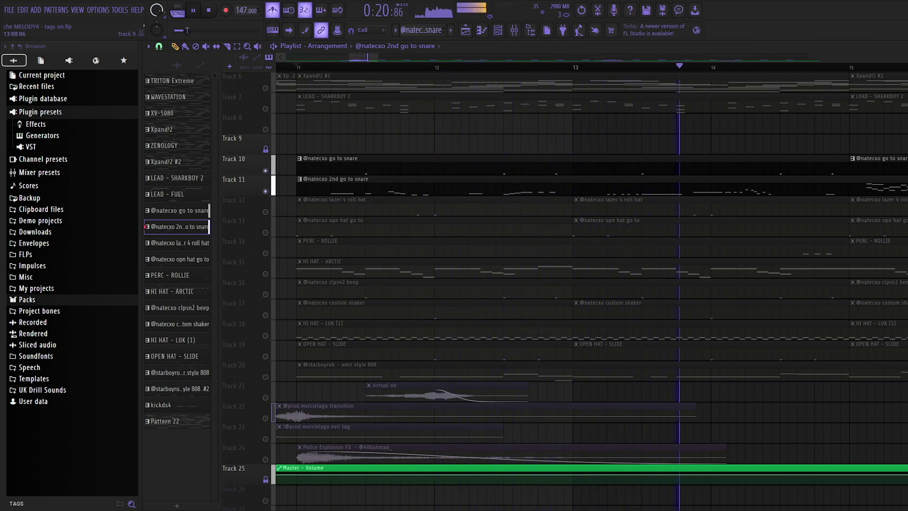
drag(703, 144, 405, 180)
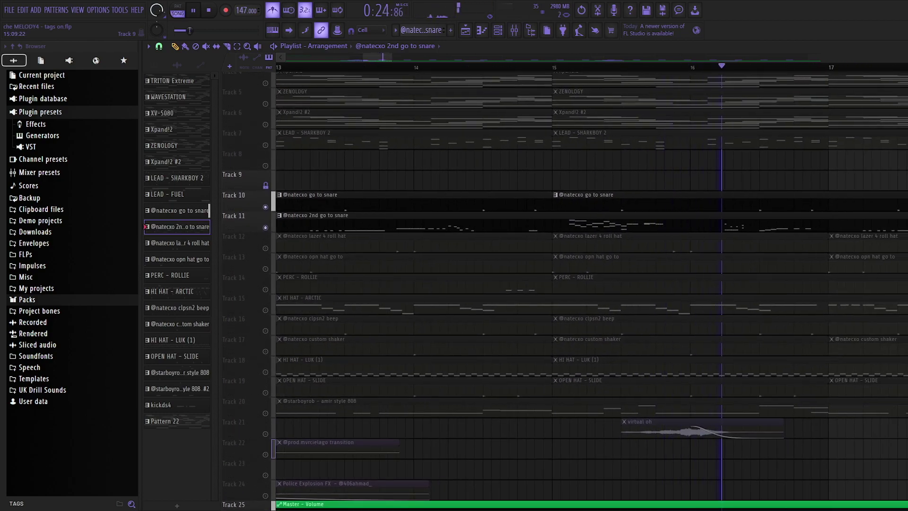
drag(709, 189, 358, 193)
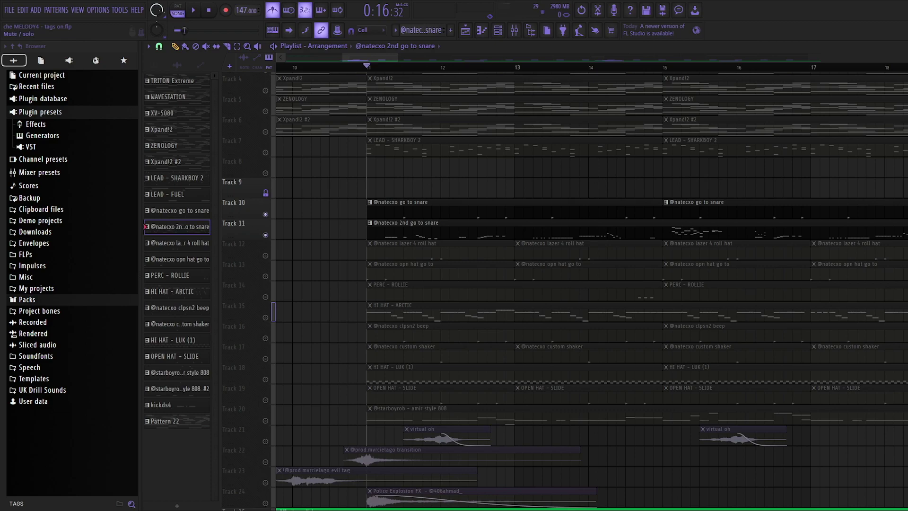
Step: Mute tracks 10 and 11, unmute track 15 and open its HI HAT - ARCTIC pattern in the piano roll
click(266, 235)
click(265, 214)
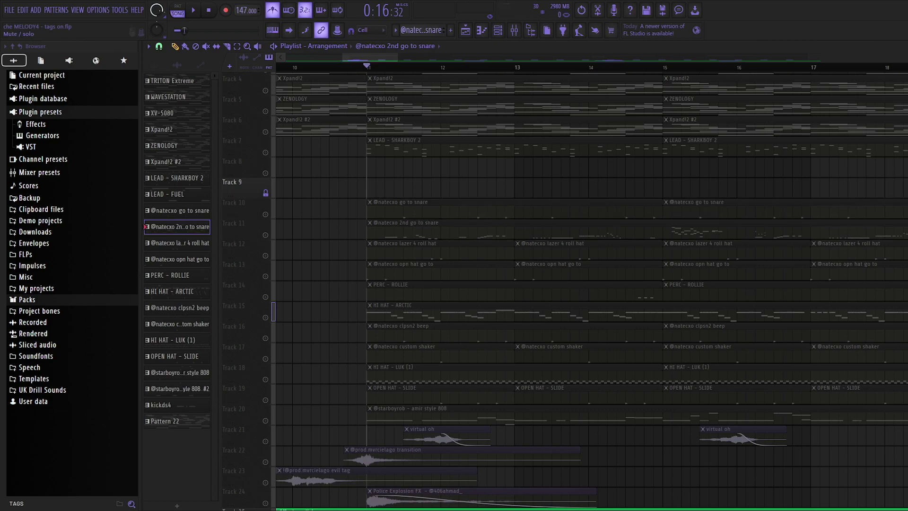
click(266, 318)
click(265, 379)
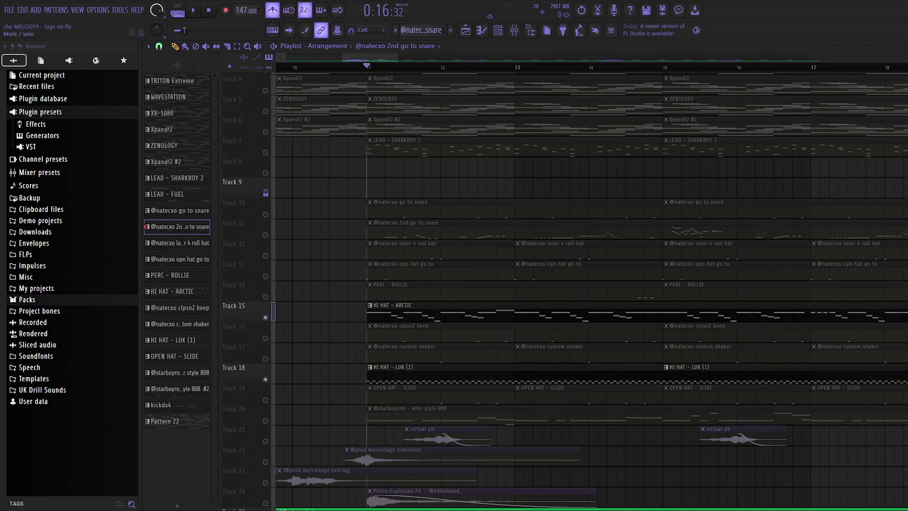
click(265, 379)
double_click(392, 313)
scroll(541, 238, down, 2)
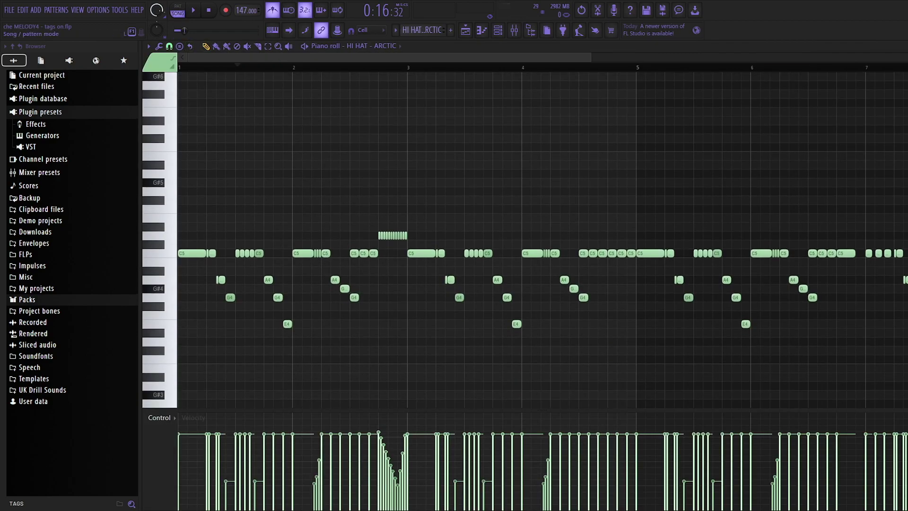
Step: Switch to pattern mode, find the HI HAT - ARCTIC channel in the channel rack and inspect slot 4 of mixer insert 16
click(177, 7)
key(F6)
key(F9)
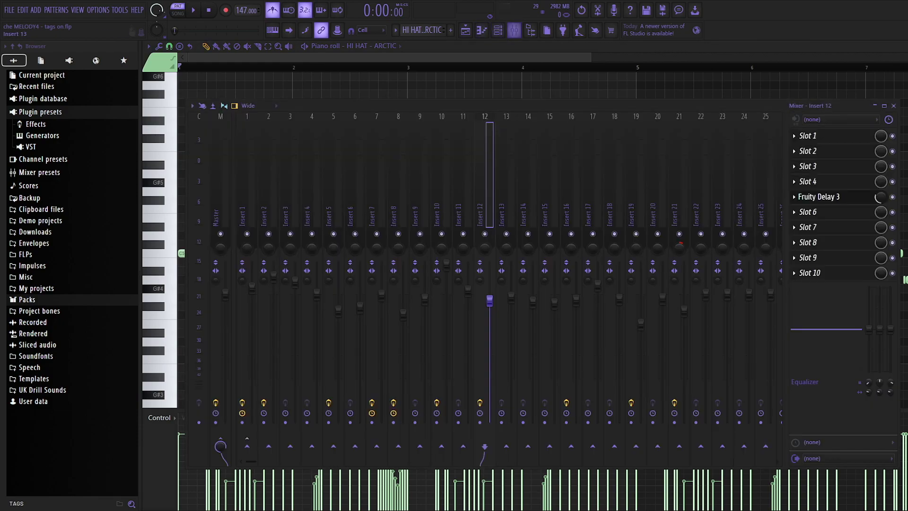
key(F6)
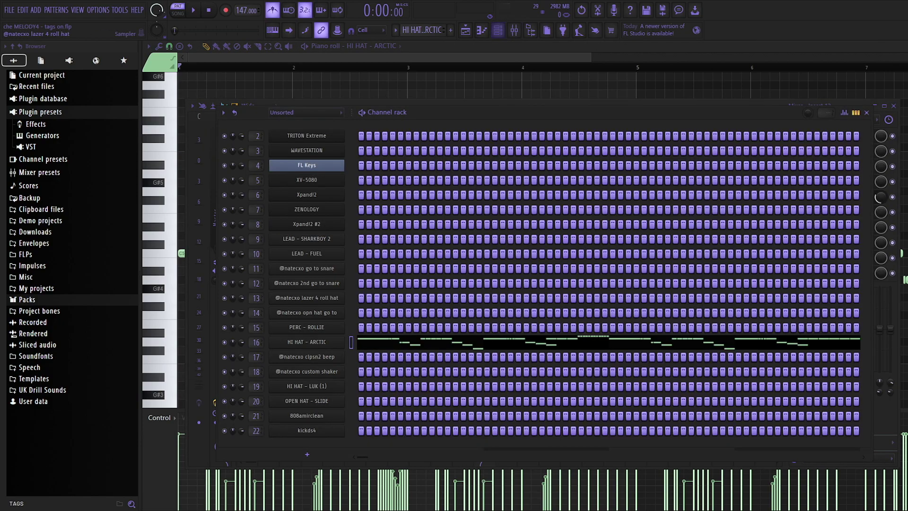
click(866, 113)
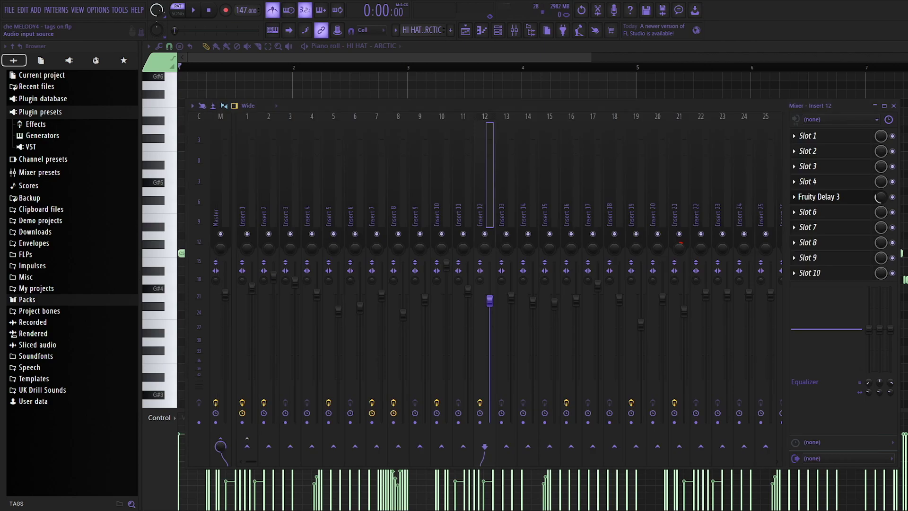
click(571, 212)
click(819, 182)
click(819, 182)
key(F9)
Step: Play the HI HAT - ARCTIC pattern in the piano roll and return to the playlist
key(space)
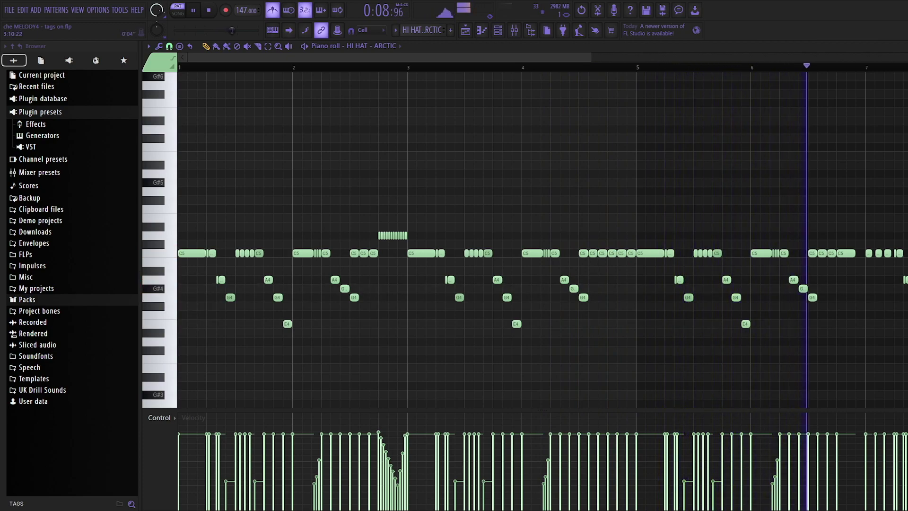
scroll(542, 240, down, 1)
click(465, 30)
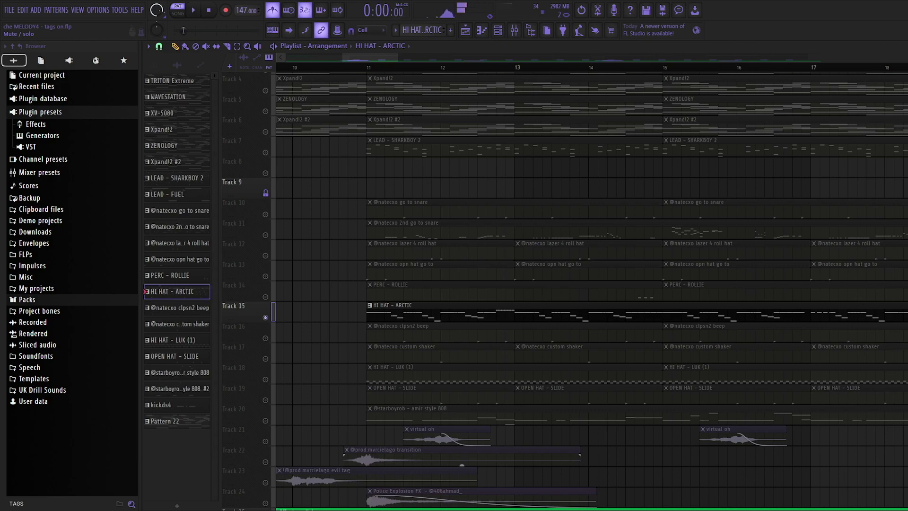
Step: Unmute track 18, open its HI HAT - LUK (1) pattern, check the mixer and play the pattern
click(266, 379)
double_click(392, 376)
key(F9)
key(F9)
key(space)
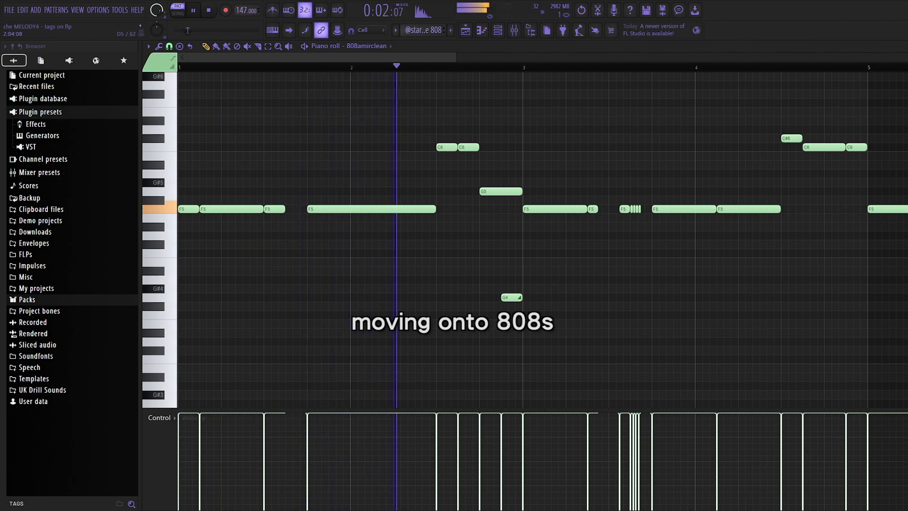
Step: Audition the whole amir style 808 pattern in the piano roll, return to the playlist and stop playback
scroll(387, 235, down, 2)
scroll(399, 270, down, 1)
scroll(520, 236, up, 5)
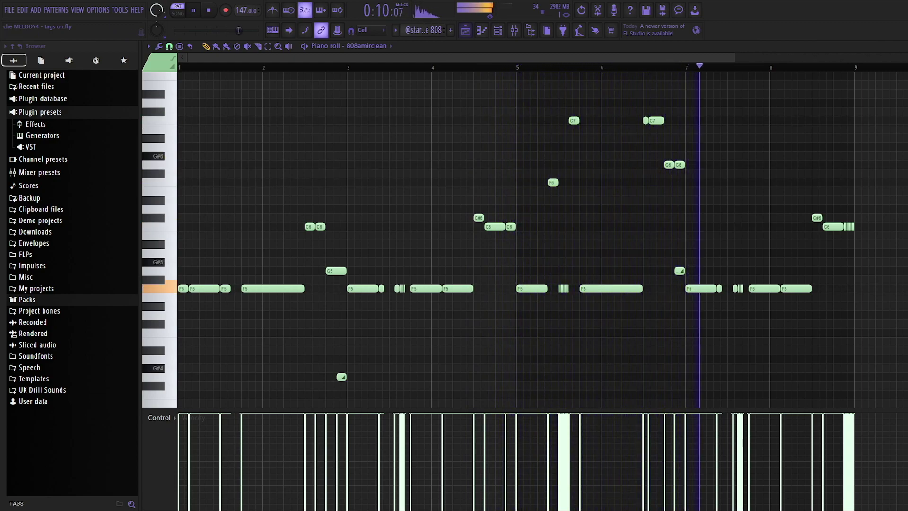
key(F5)
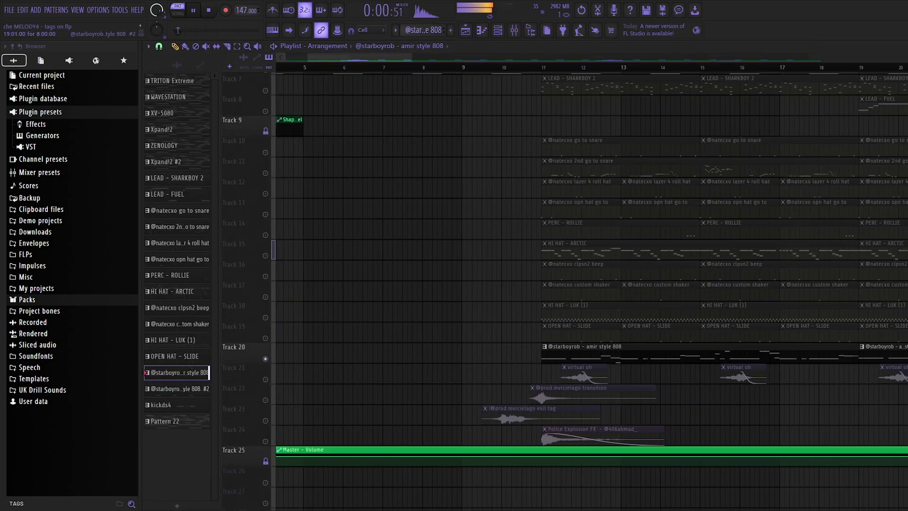
key(space)
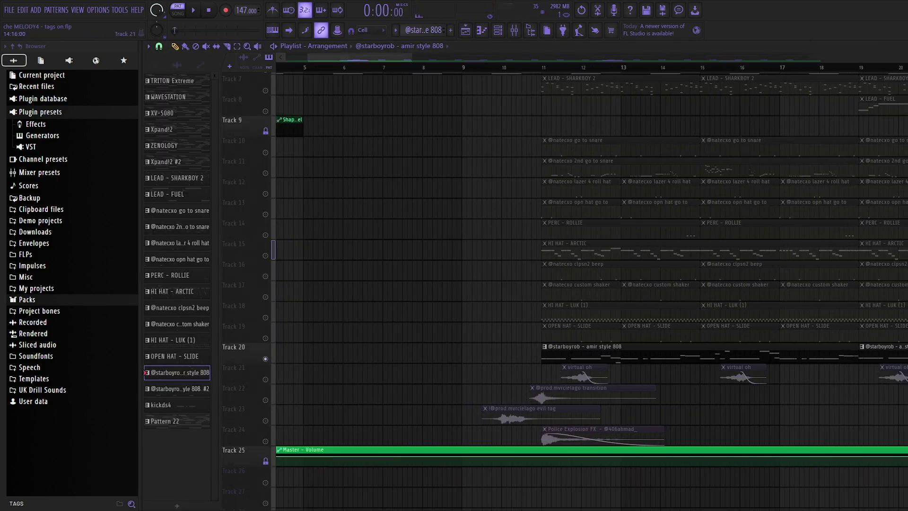
Step: Reopen the amir style 808 pattern in the piano roll and examine its octave jumps, slide note and short rolls up close
key(F7)
scroll(542, 240, down, 2)
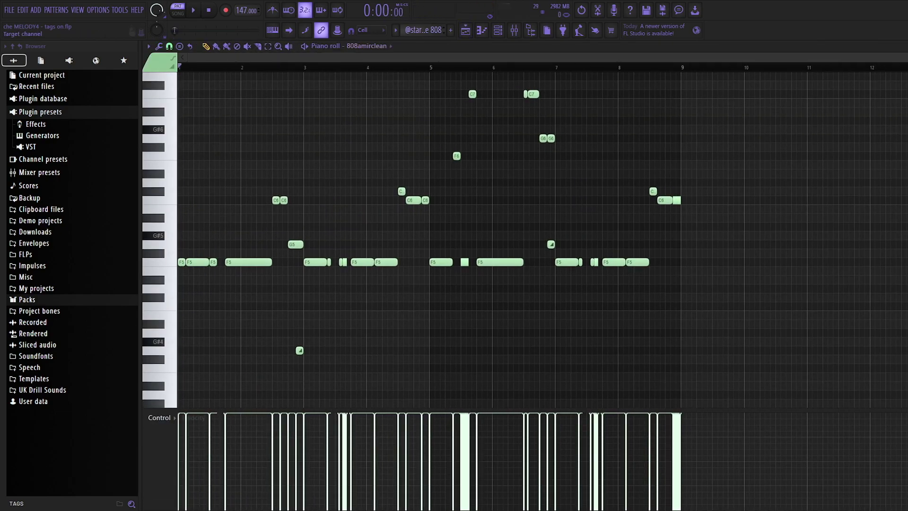
scroll(542, 239, up, 3)
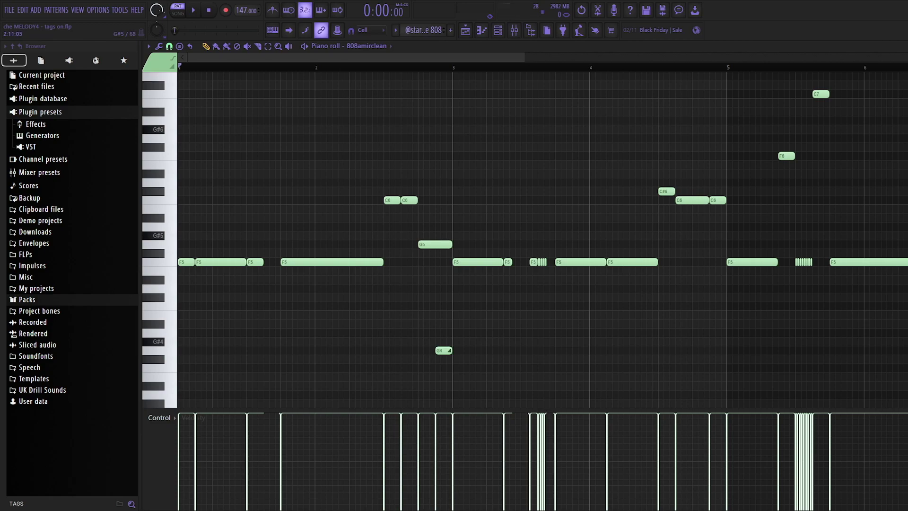
click(398, 200)
ctrl+scroll(535, 279, up, 4)
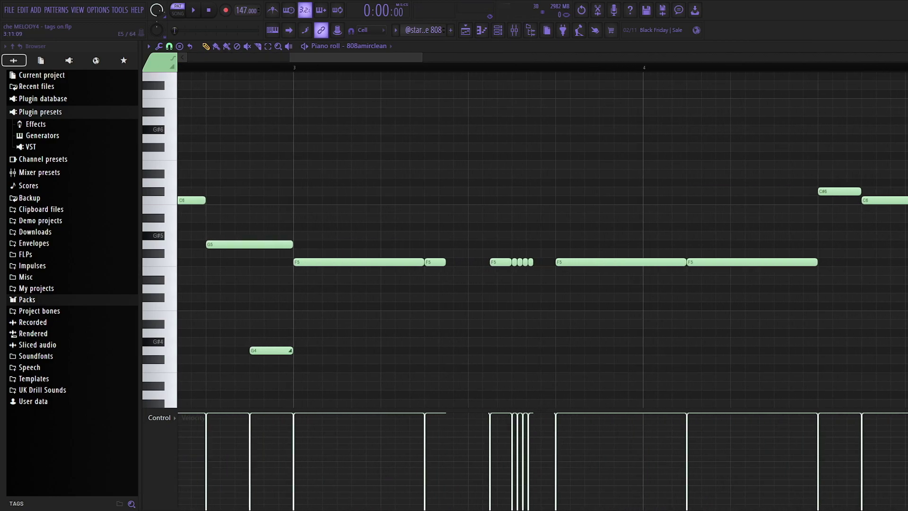
ctrl+scroll(510, 270, down, 4)
ctrl+scroll(428, 331, up, 3)
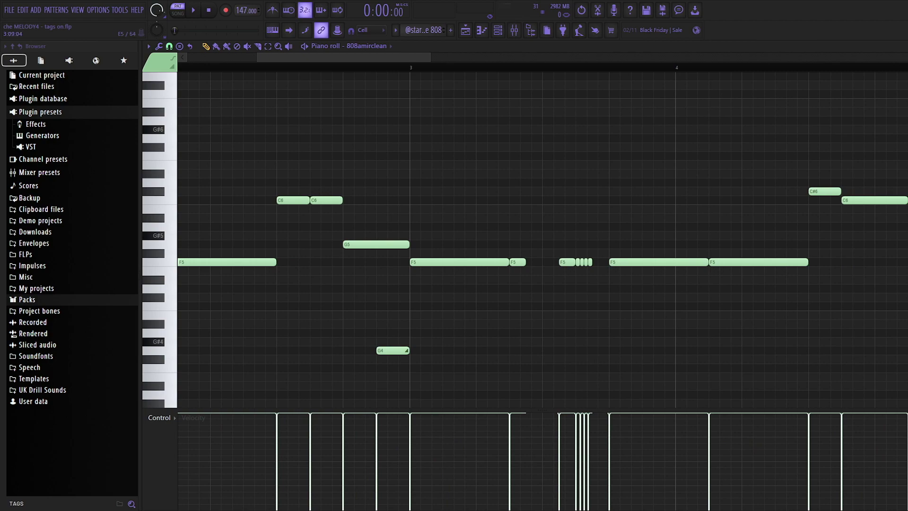
ctrl+scroll(519, 265, up, 3)
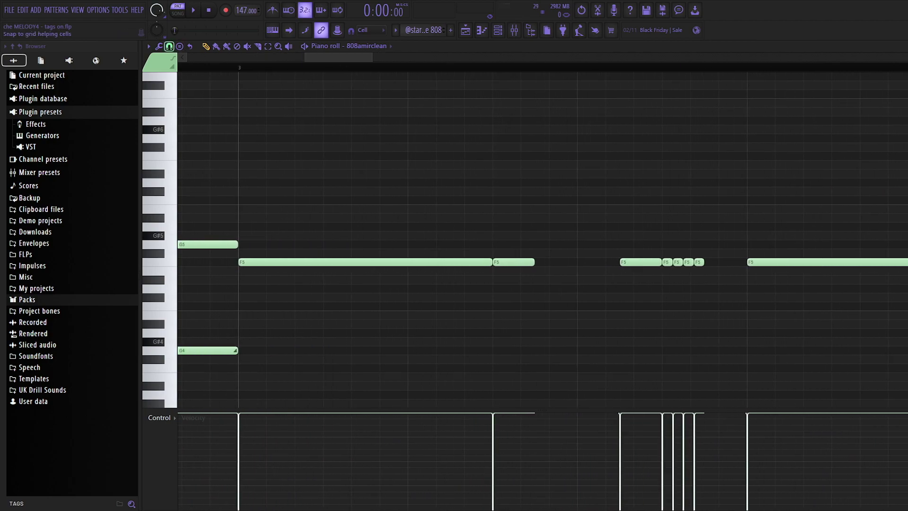
Step: Examine the 808 notes around bar 3 up close and play the pattern from bar 3
ctrl+scroll(520, 132, down, 3)
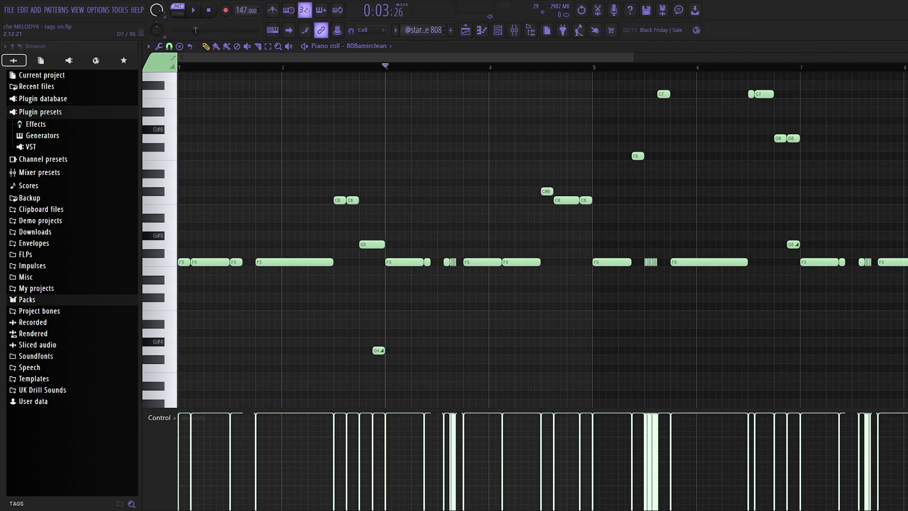
ctrl+scroll(520, 217, up, 2)
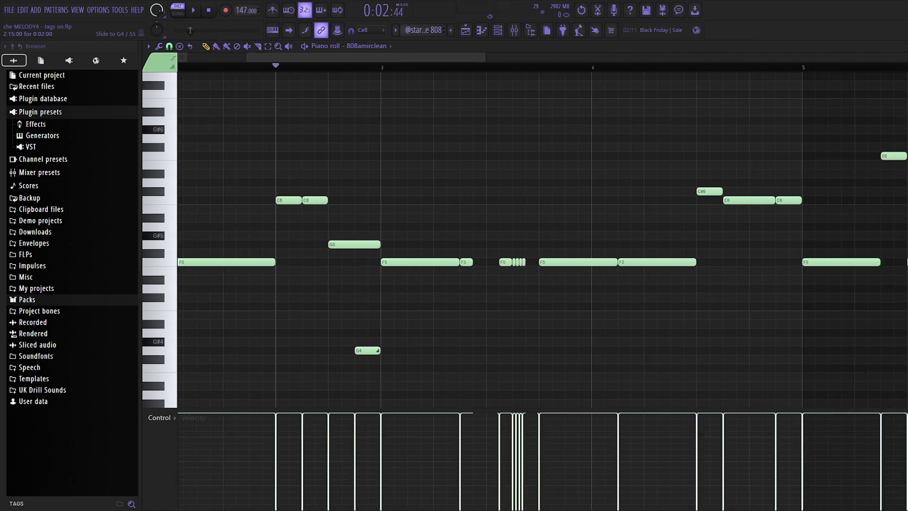
ctrl+scroll(520, 217, down, 3)
click(452, 67)
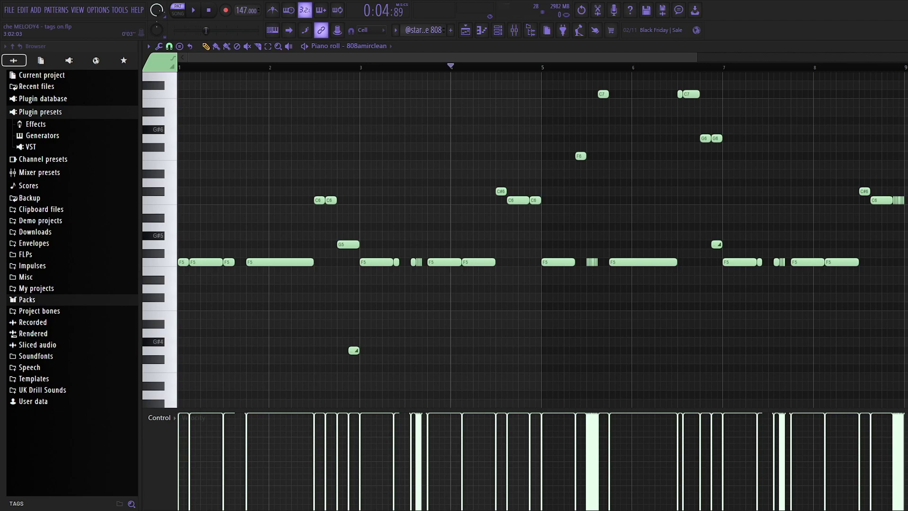
key(space)
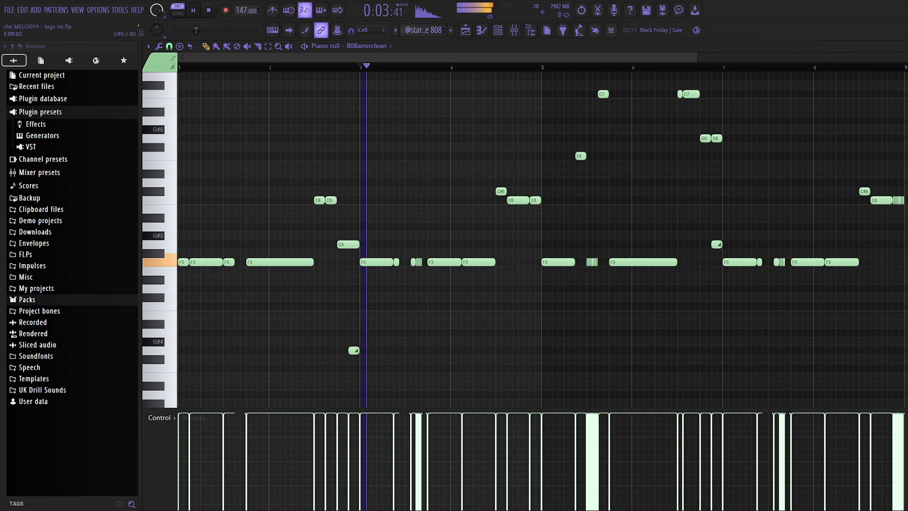
key(space)
ctrl+scroll(400, 236, up, 3)
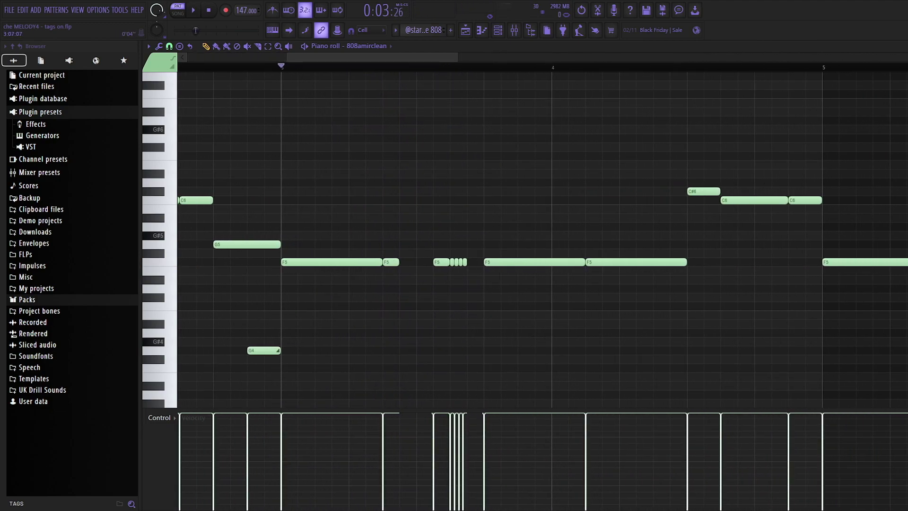
ctrl+scroll(432, 112, down, 4)
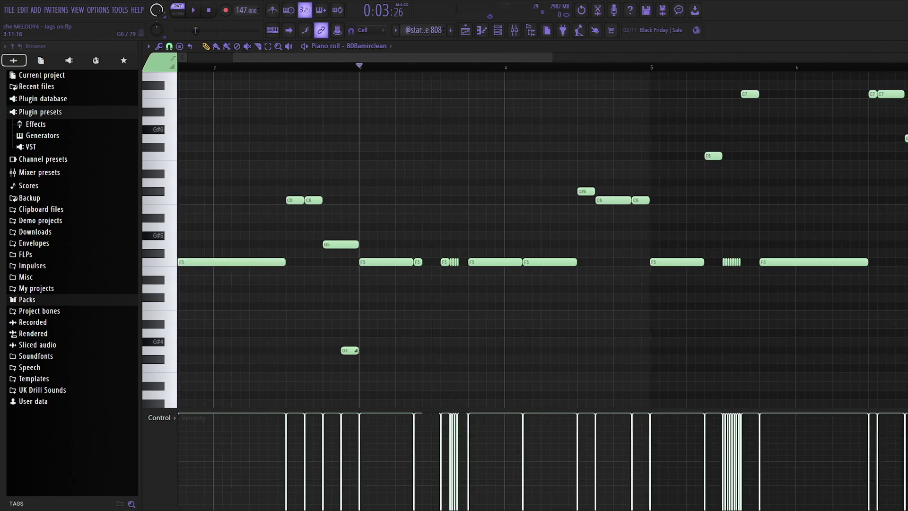
Step: Play the high octave jumps and slide note from bar 5 of the 808 pattern, then return to the playlist
scroll(503, 181, up, 3)
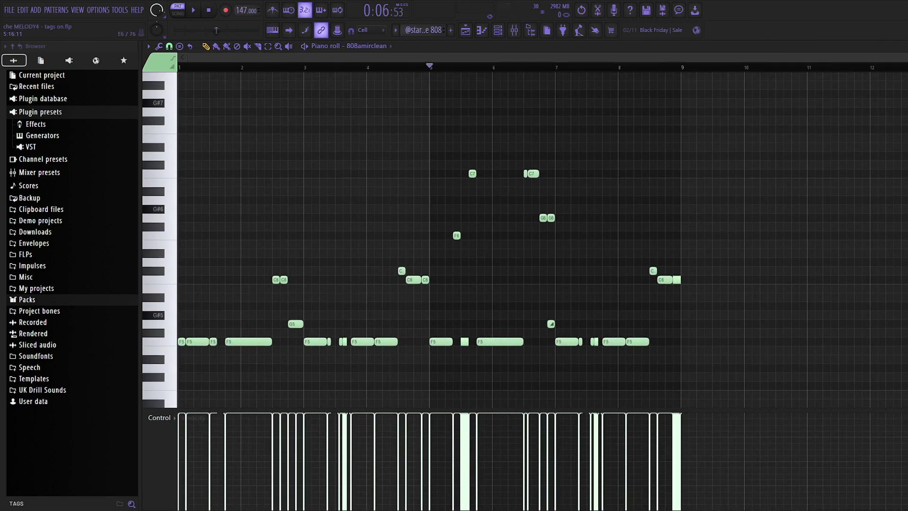
ctrl+scroll(504, 182, up, 3)
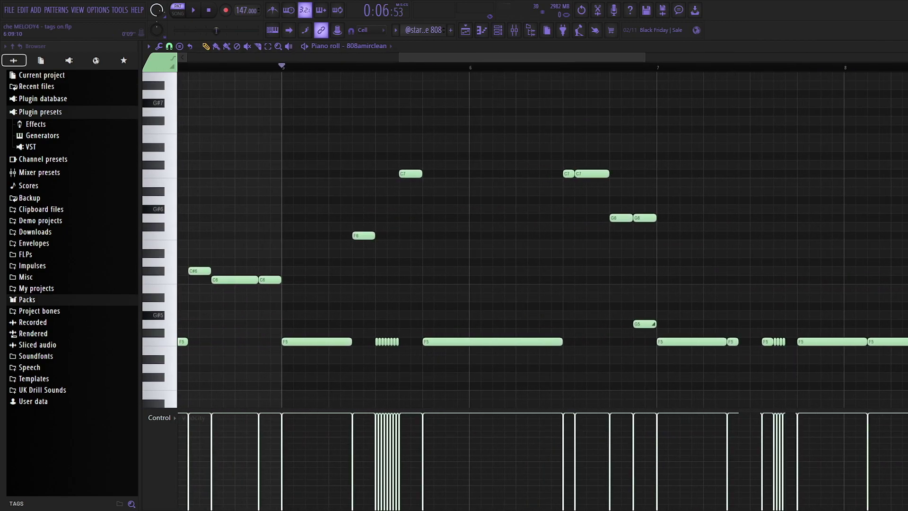
key(space)
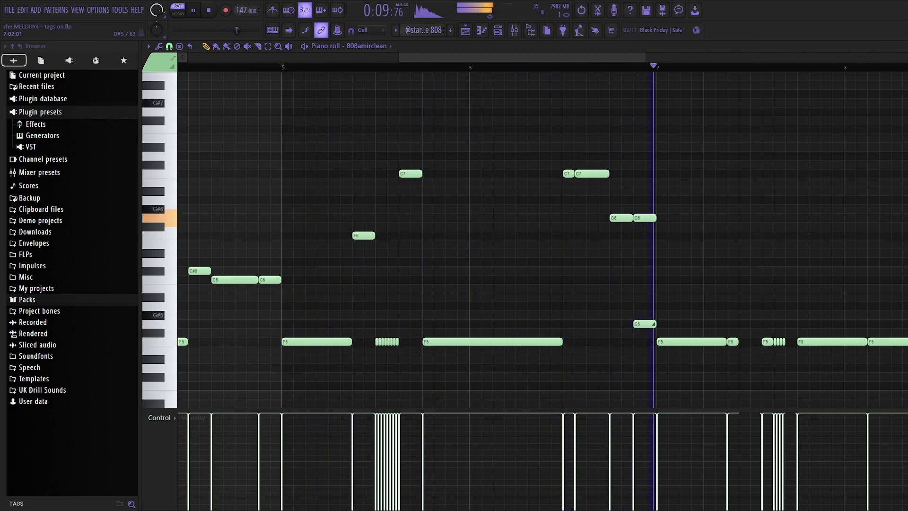
key(space)
ctrl+scroll(542, 239, down, 3)
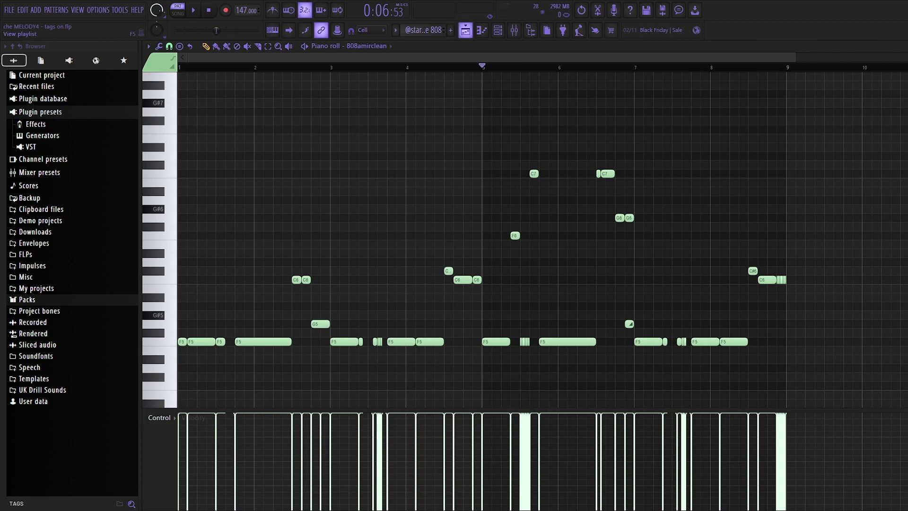
click(465, 30)
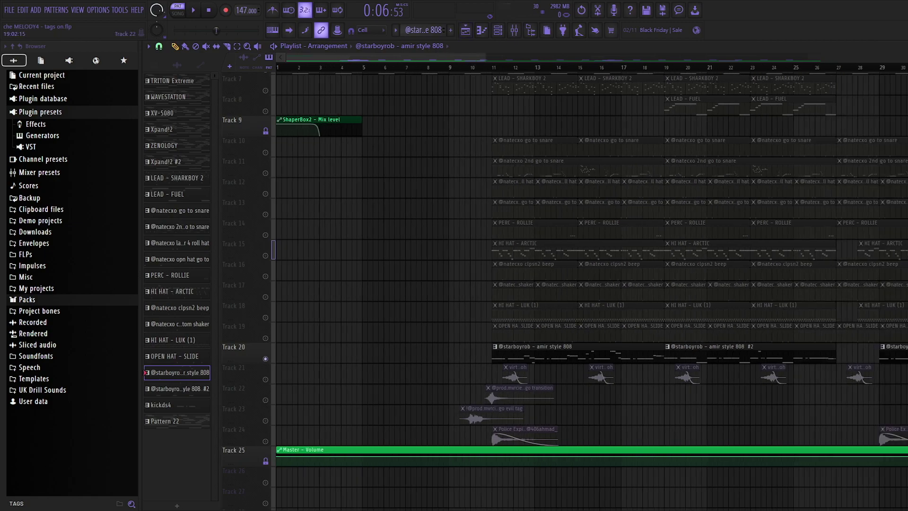
Step: Place the song position at bar 19 and open the amir style 808 #2 pattern in the piano roll
ctrl+scroll(664, 398, down, 3)
ctrl+scroll(544, 398, up, 3)
click(487, 67)
scroll(520, 85, up, 5)
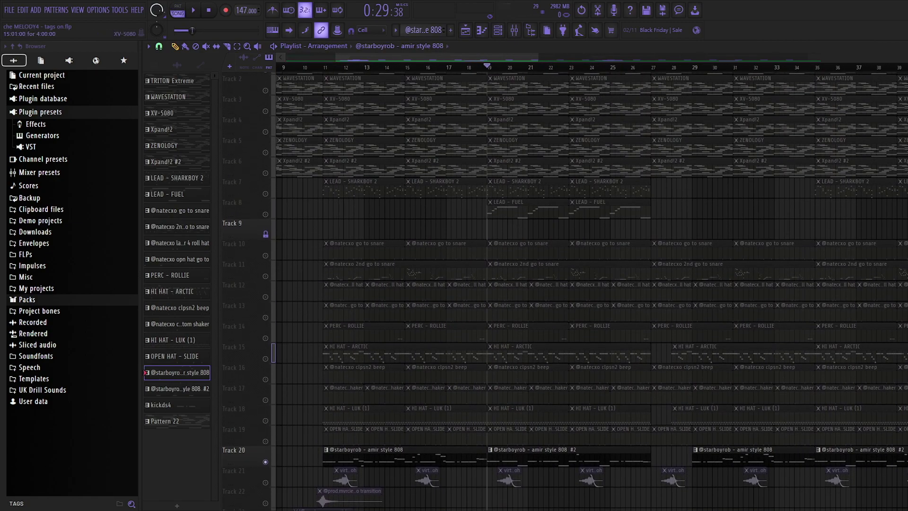
scroll(591, 264, up, 1)
scroll(591, 265, down, 2)
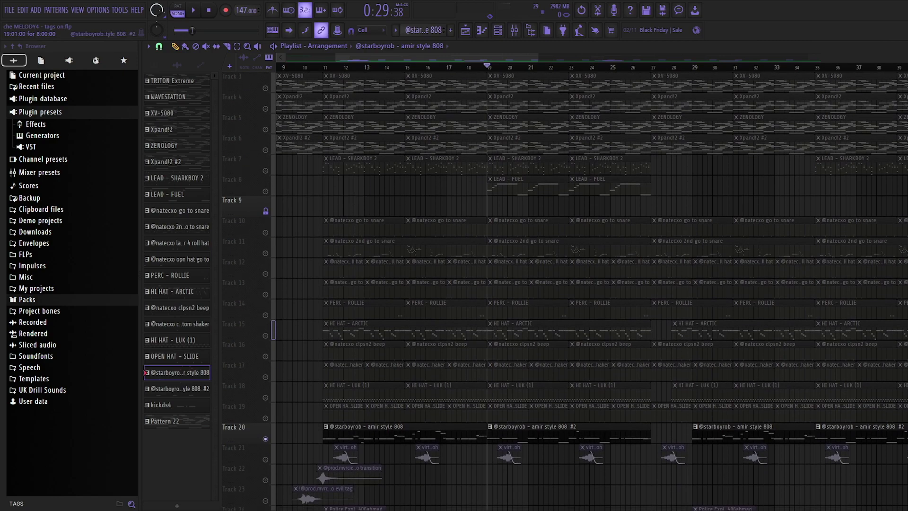
double_click(567, 433)
scroll(525, 240, down, 2)
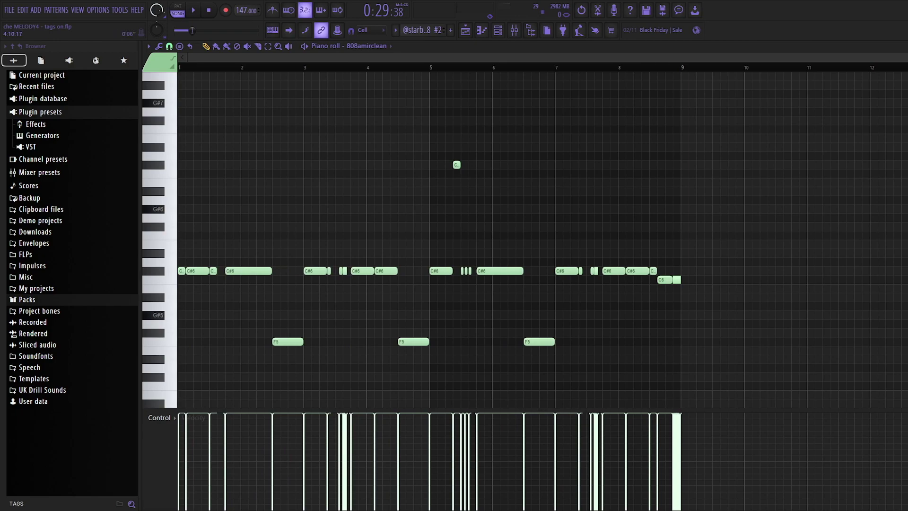
Step: Play the amir style 808 #2 pattern from its start and return to the playlist
key(F5)
key(F7)
click(183, 341)
key(l)
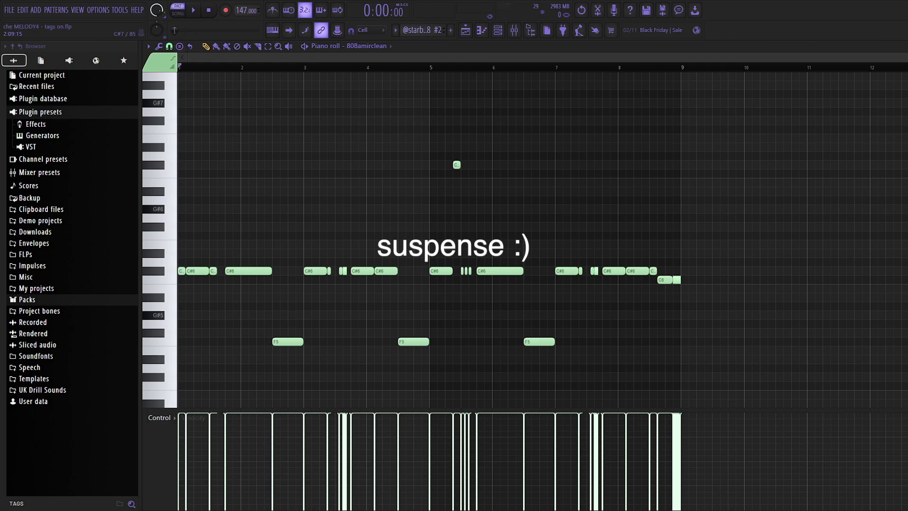
key(space)
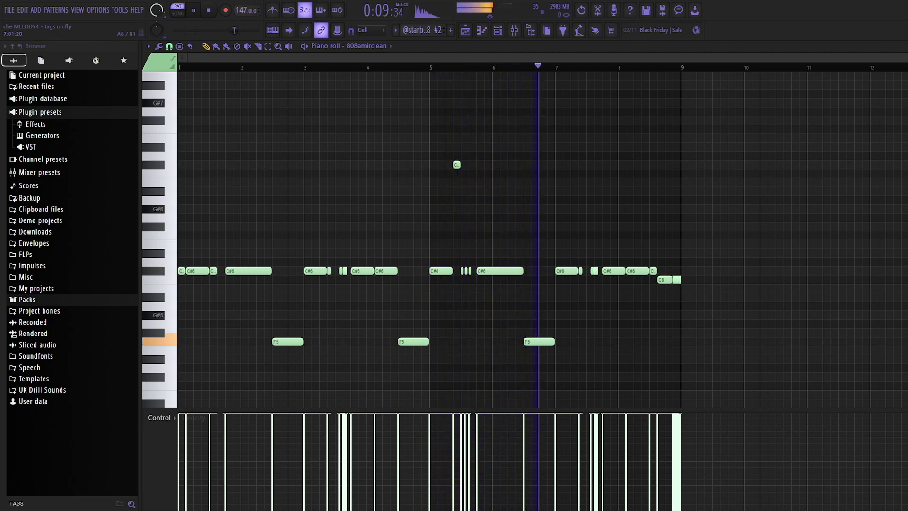
key(F5)
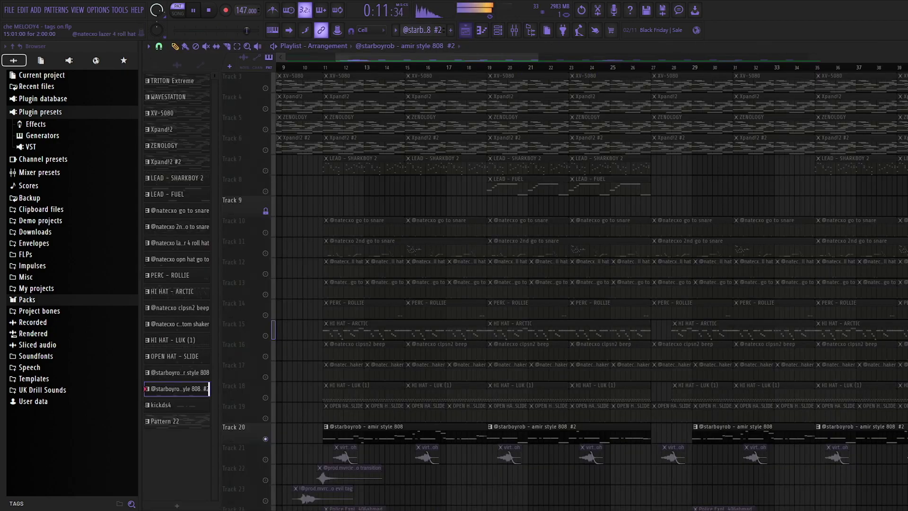
Step: Reopen the first amir style 808 pattern, stop playback and go back to the playlist
double_click(400, 433)
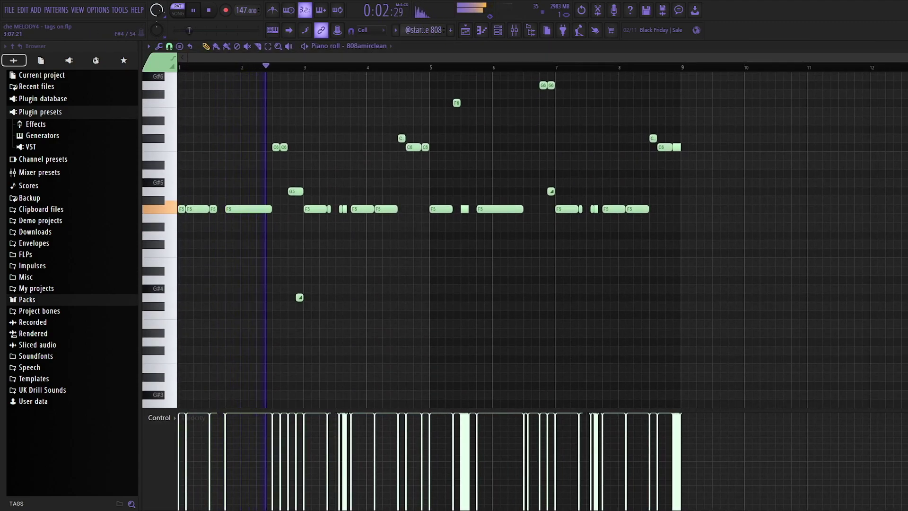
key(space)
key(F5)
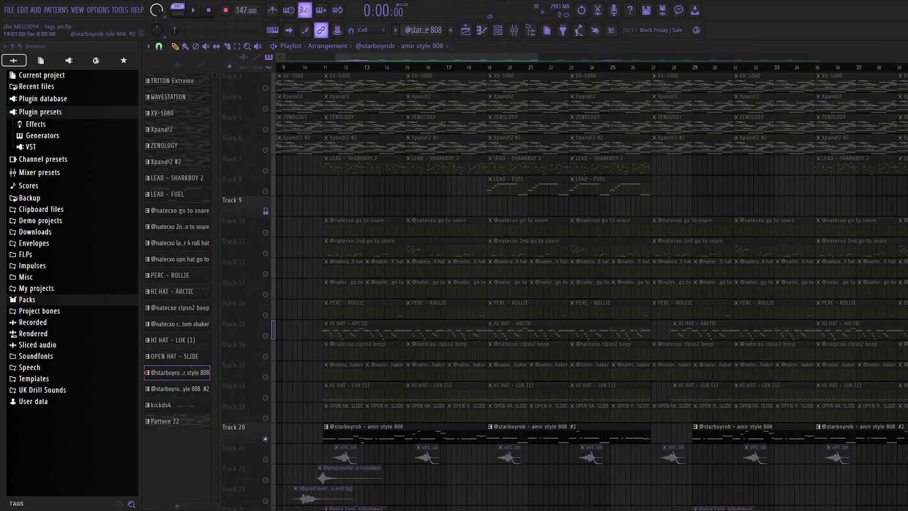
Step: Place the song position at bar 11 and unmute track 24 with the Police Explosion FX clips
scroll(279, 200, down, 3)
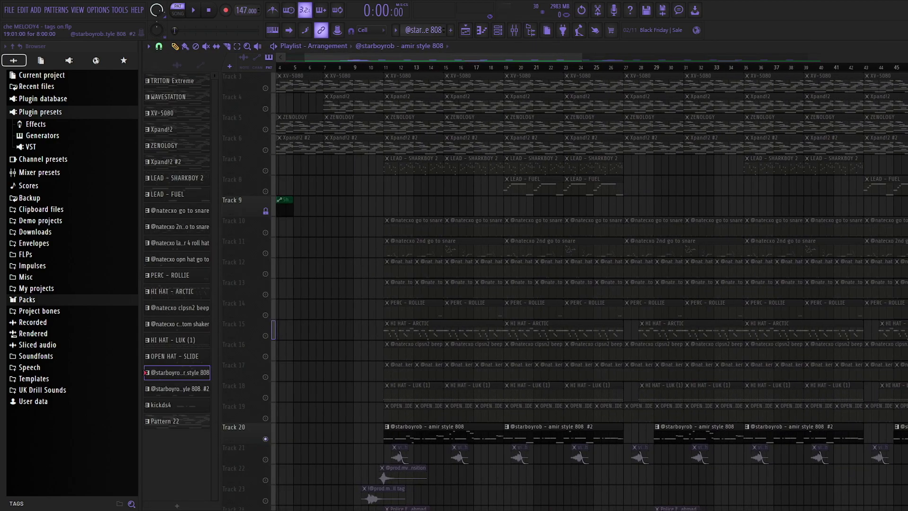
scroll(564, 290, up, 2)
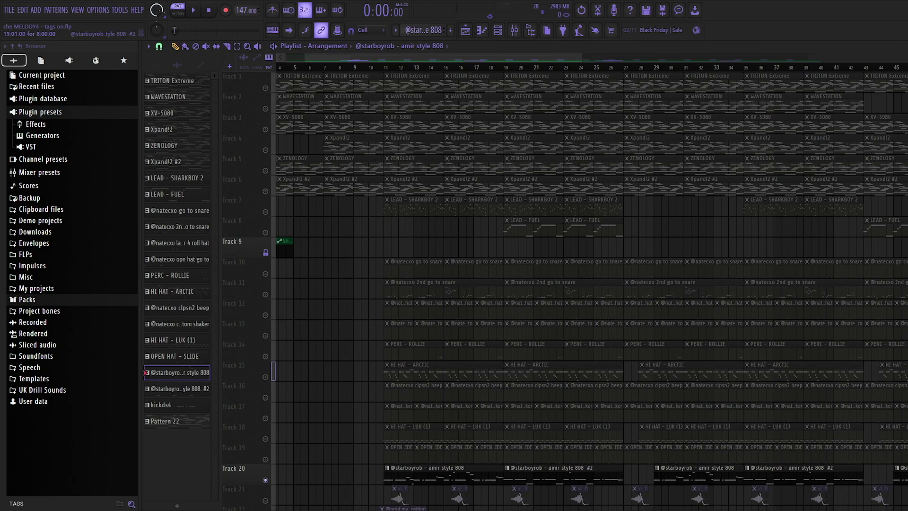
scroll(562, 284, down, 3)
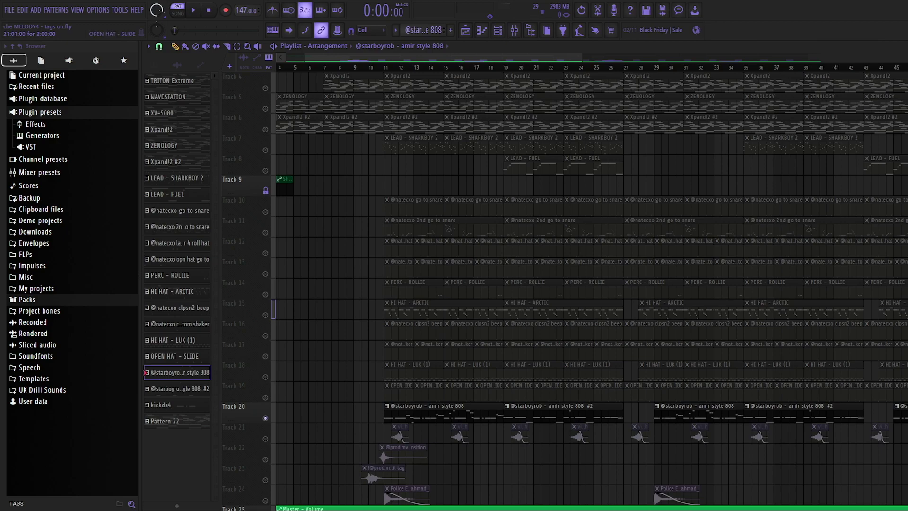
scroll(562, 283, down, 2)
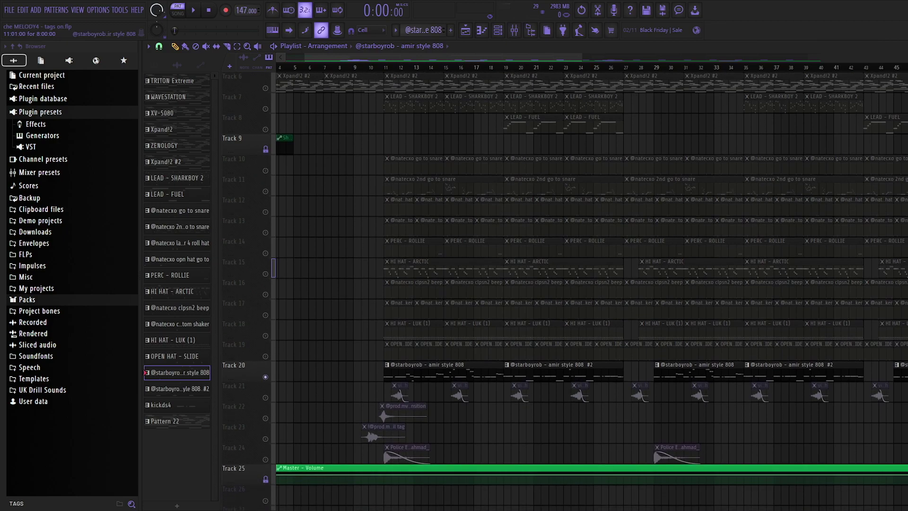
click(383, 67)
scroll(383, 67, up, 4)
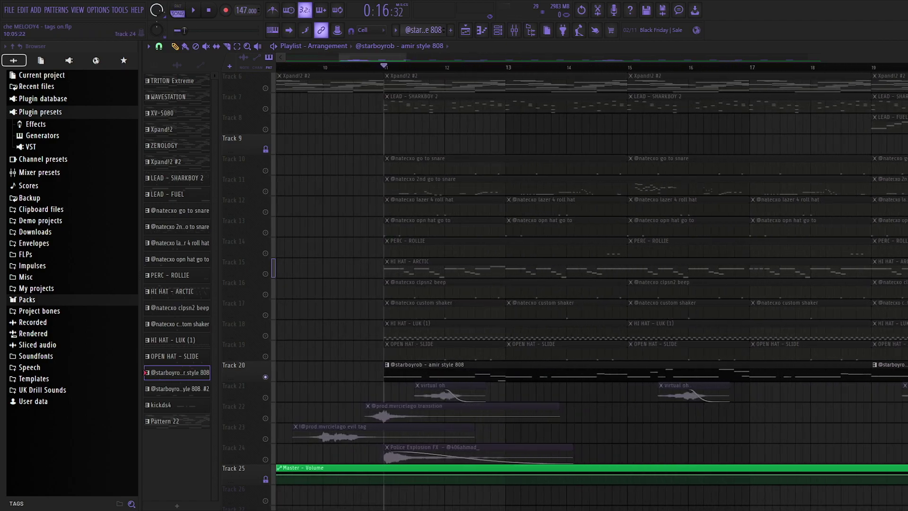
click(265, 459)
scroll(310, 453, down, 5)
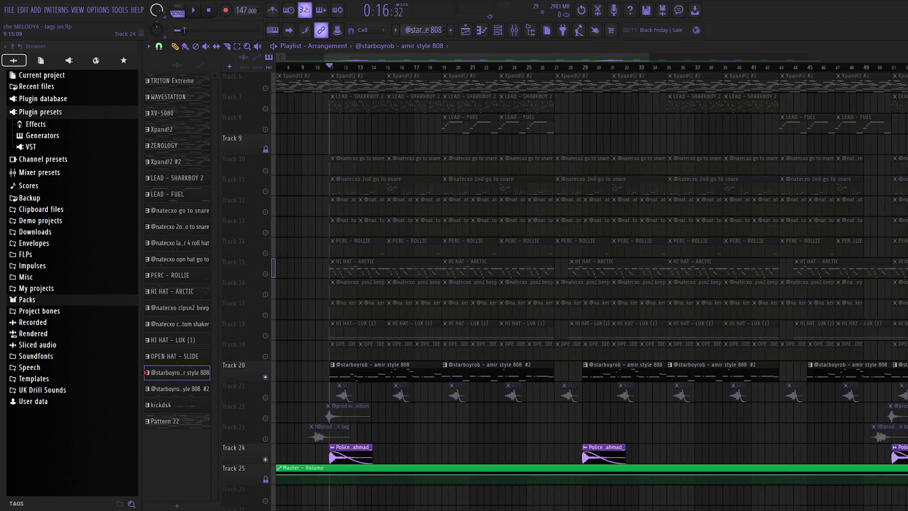
Step: Audition the Police Explosion FX clip from bar 11 with track 20 muted, then stop playback
drag(306, 396, 383, 358)
scroll(419, 416, up, 4)
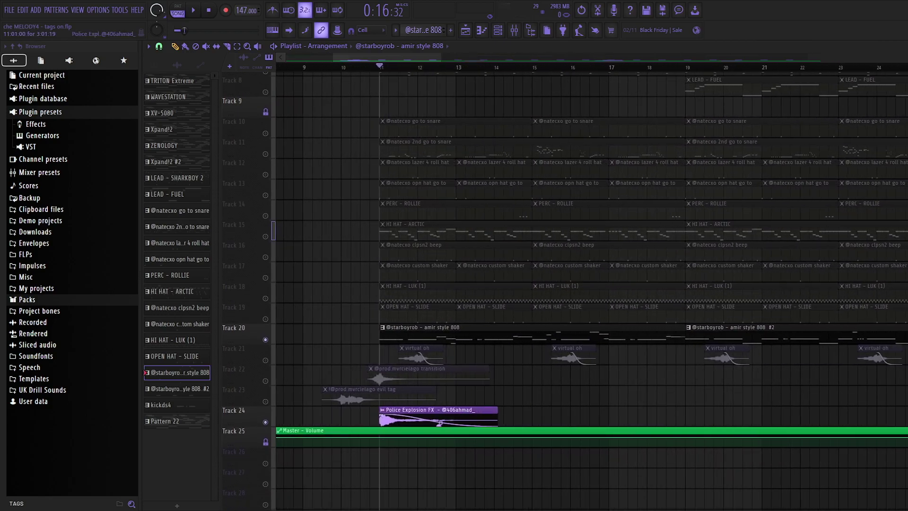
scroll(473, 418, down, 4)
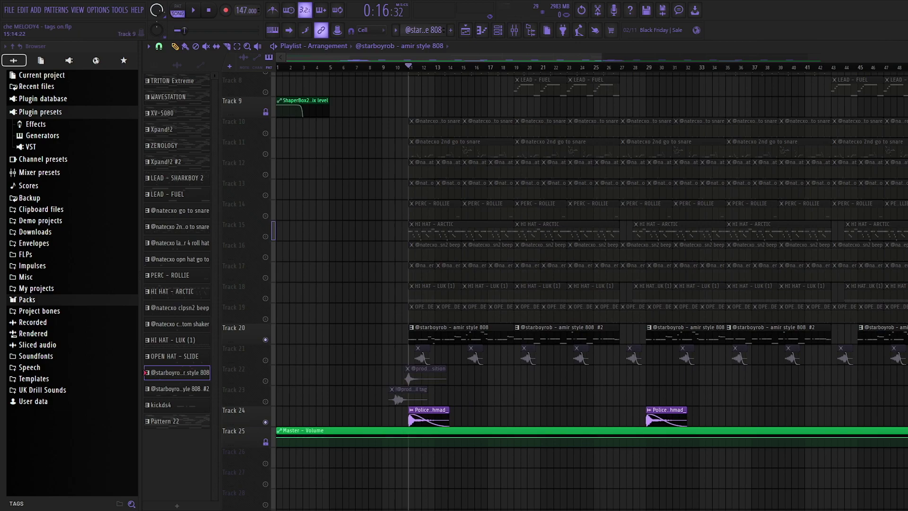
drag(472, 106, 432, 154)
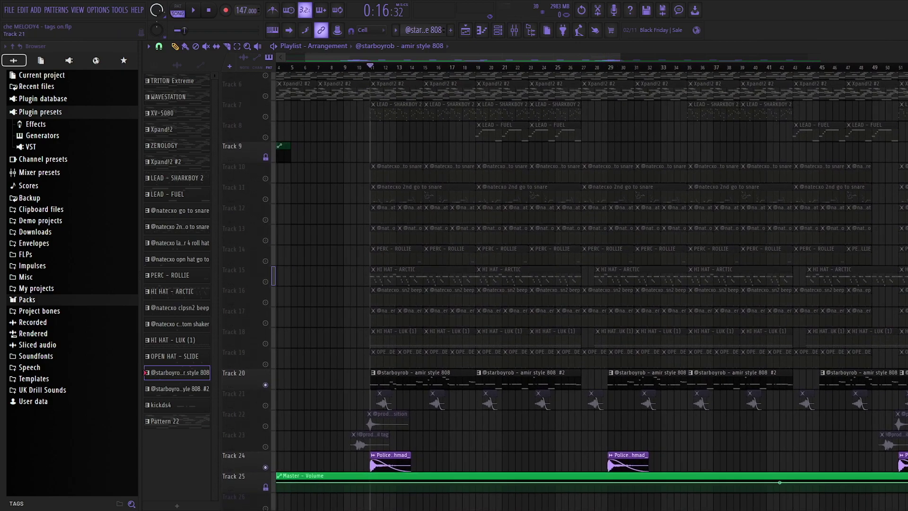
key(space)
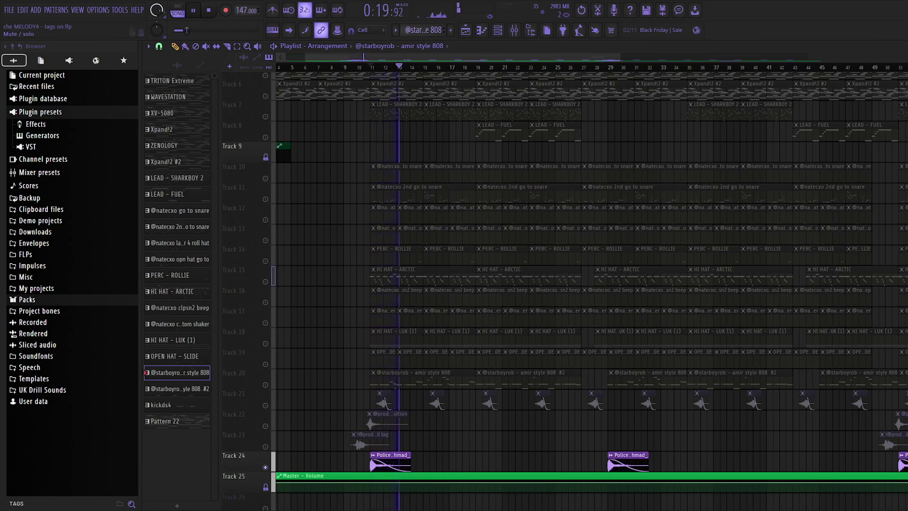
key(space)
Step: Unmute all the tracks and play the full beat from bar 11, then stop playback
scroll(307, 291, up, 4)
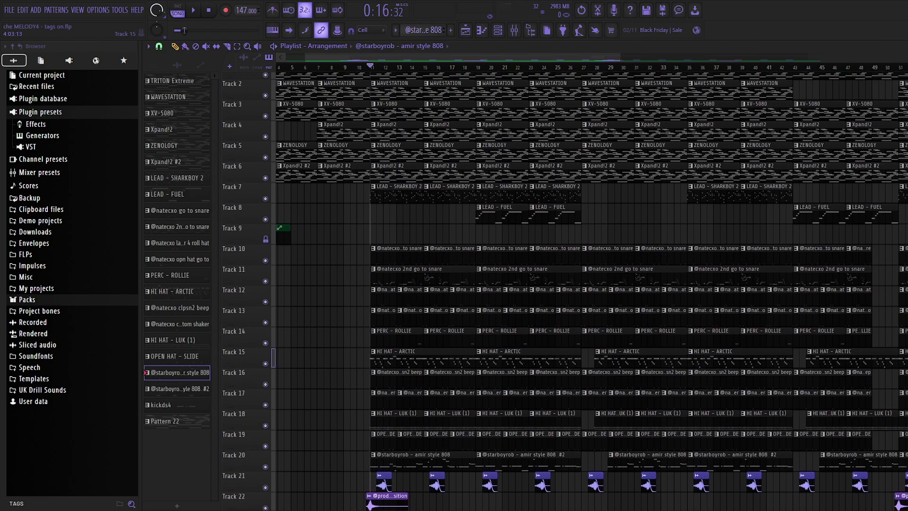
key(space)
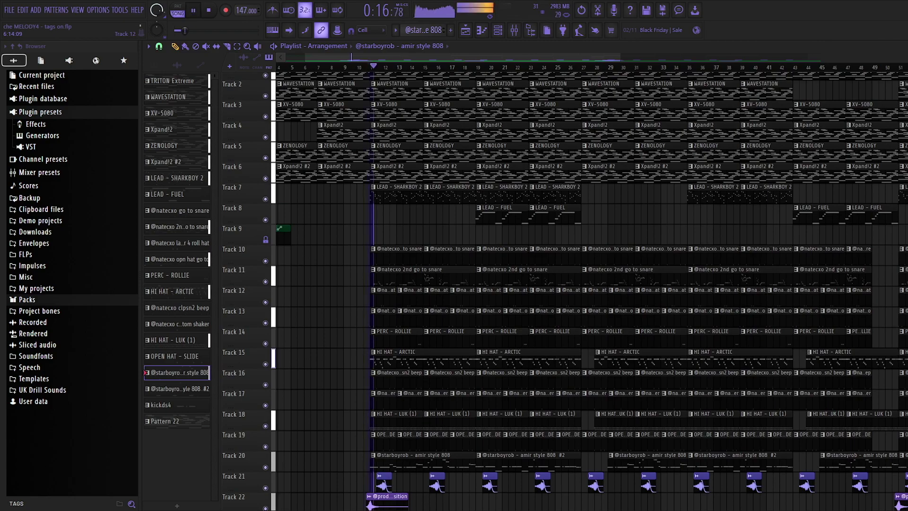
scroll(307, 290, down, 4)
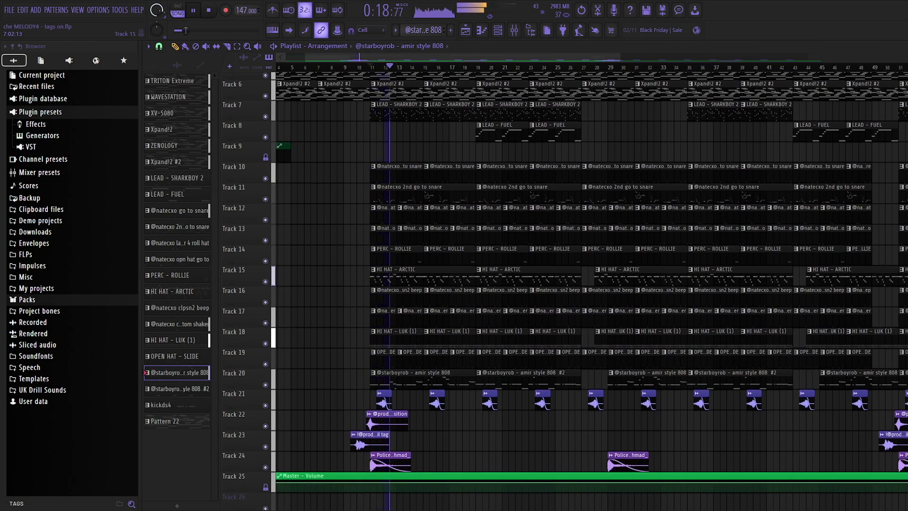
key(space)
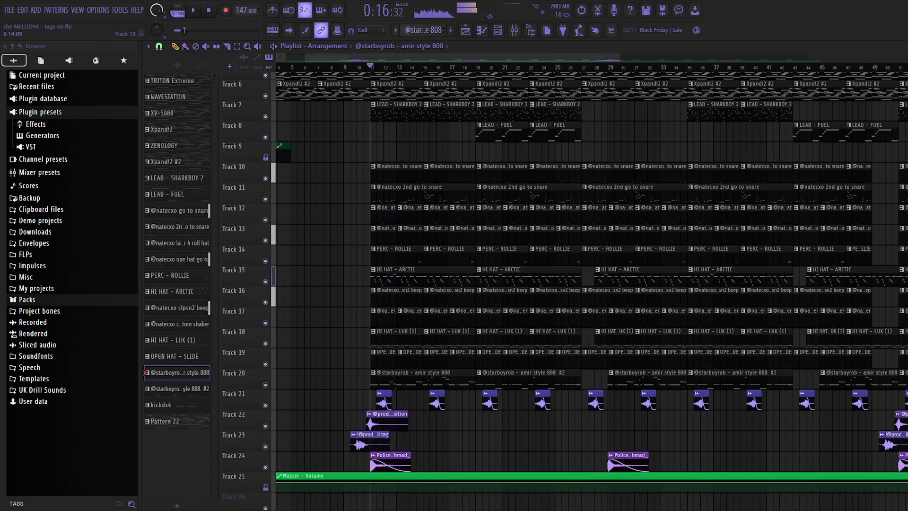
Step: Look over the full arrangement from the melody tracks down to the effects tracks
scroll(319, 277, down, 3)
scroll(307, 359, up, 5)
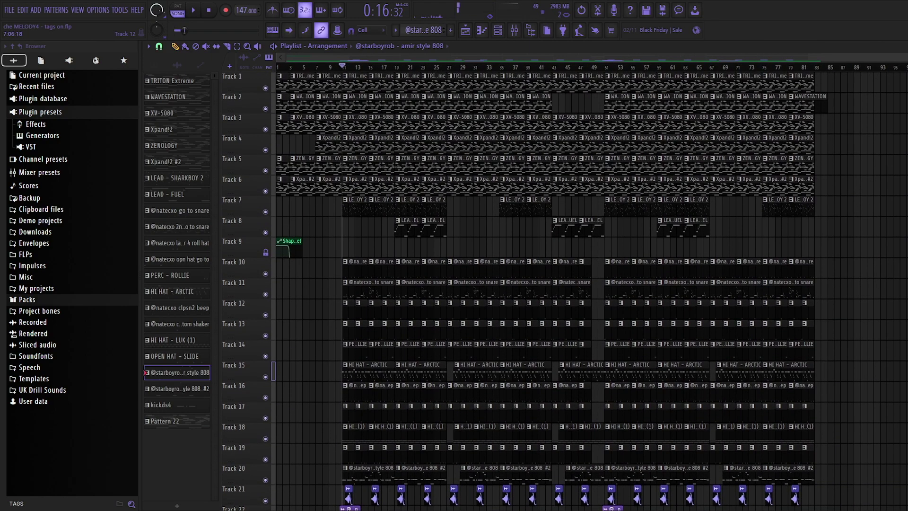
scroll(591, 291, down, 5)
scroll(591, 291, up, 5)
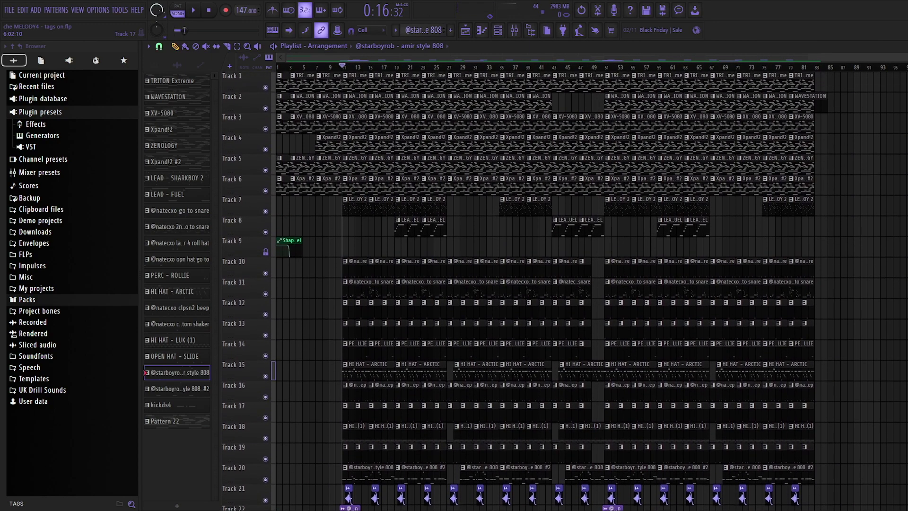
scroll(591, 291, down, 1)
scroll(591, 291, down, 1)
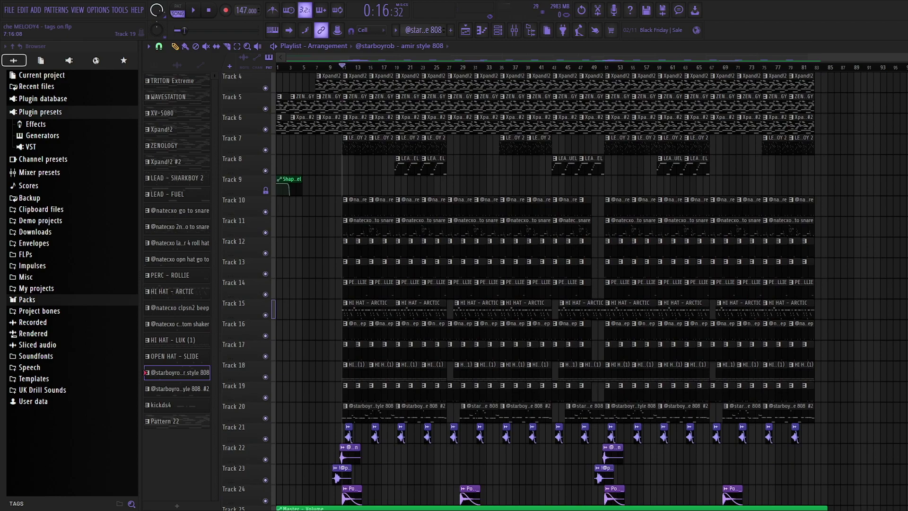